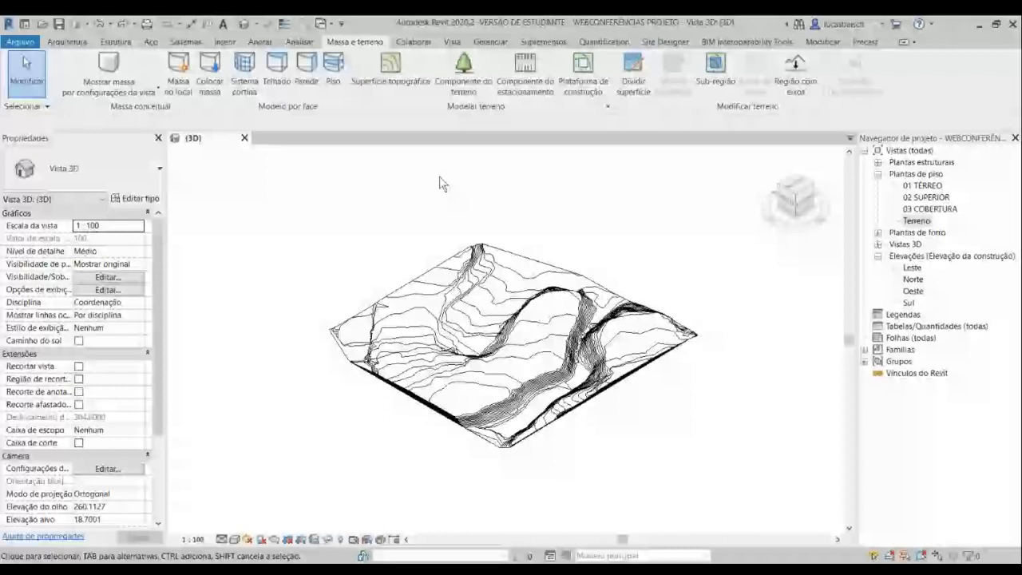
Step: Turn the 3D view of the terrain around and settle on a top view
click(818, 192)
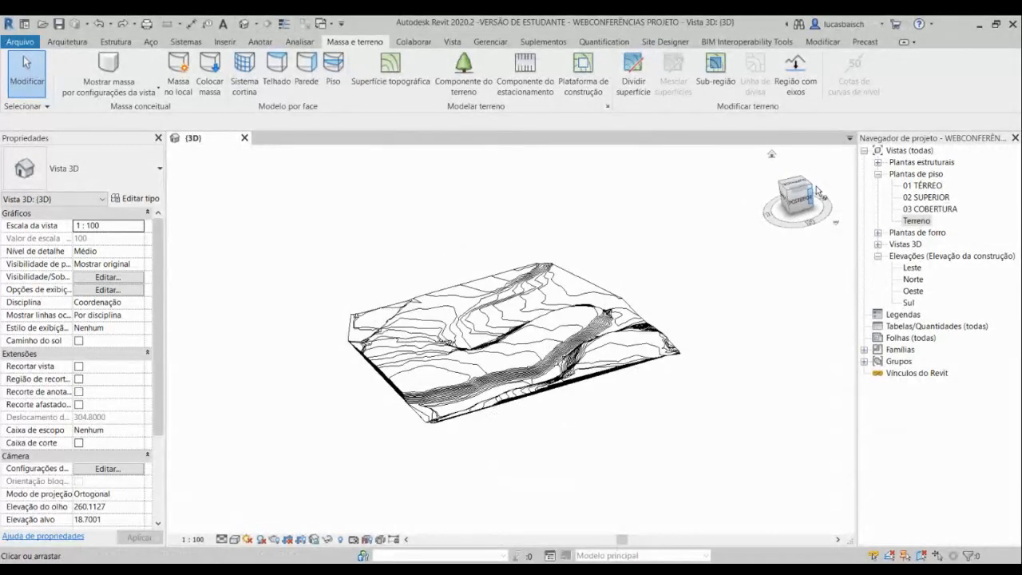
click(813, 182)
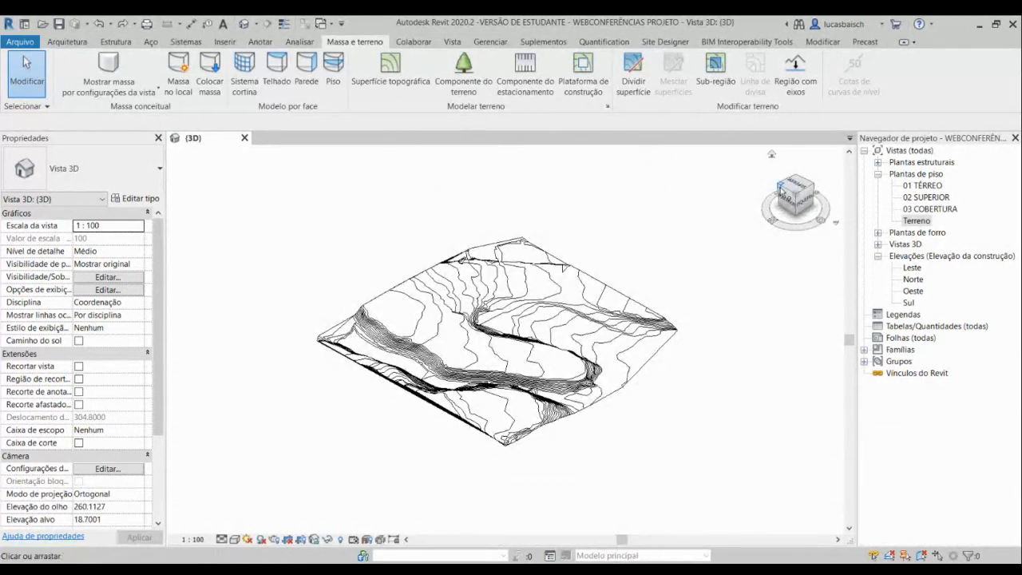
click(783, 191)
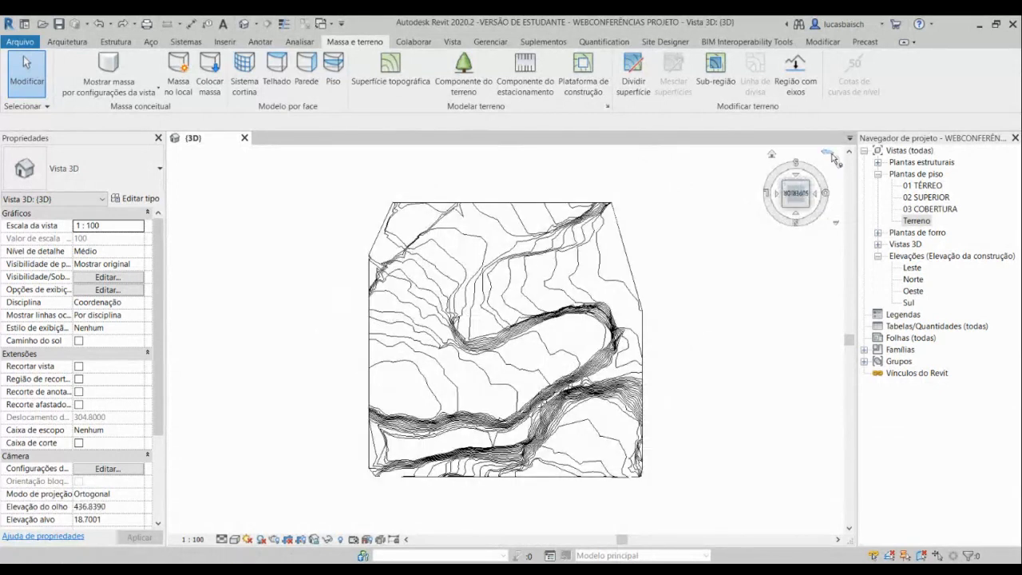
click(829, 153)
click(607, 252)
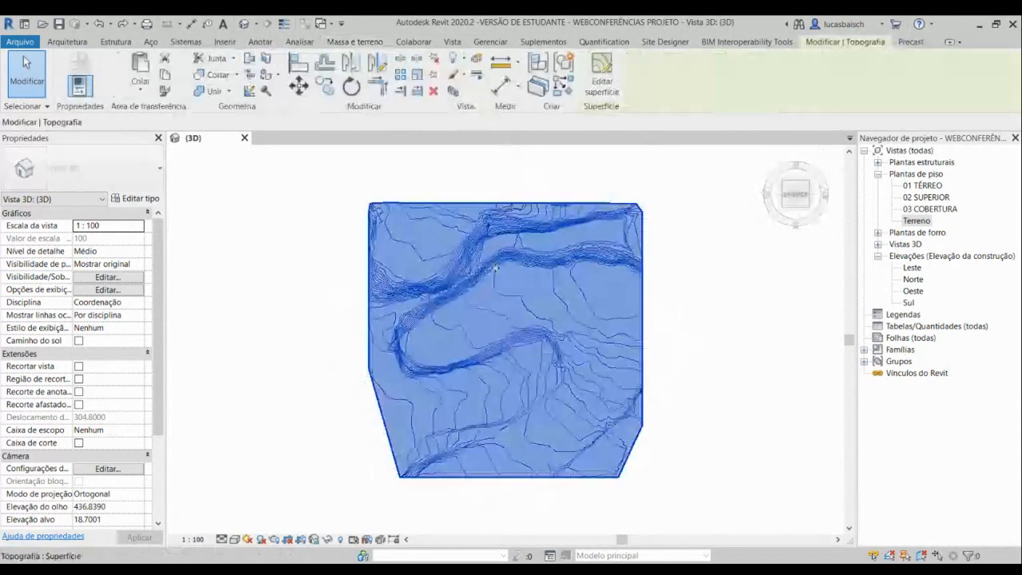
key(Escape)
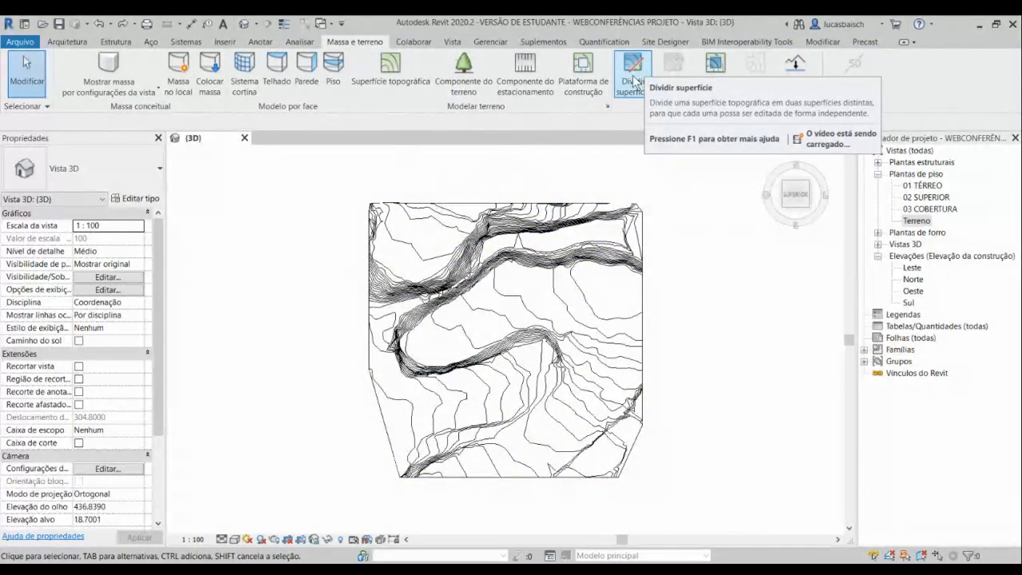
Step: Split the terrain surface with a rectangle about 48 m wide and 62 m high across the slope near its upper-right corner
click(634, 80)
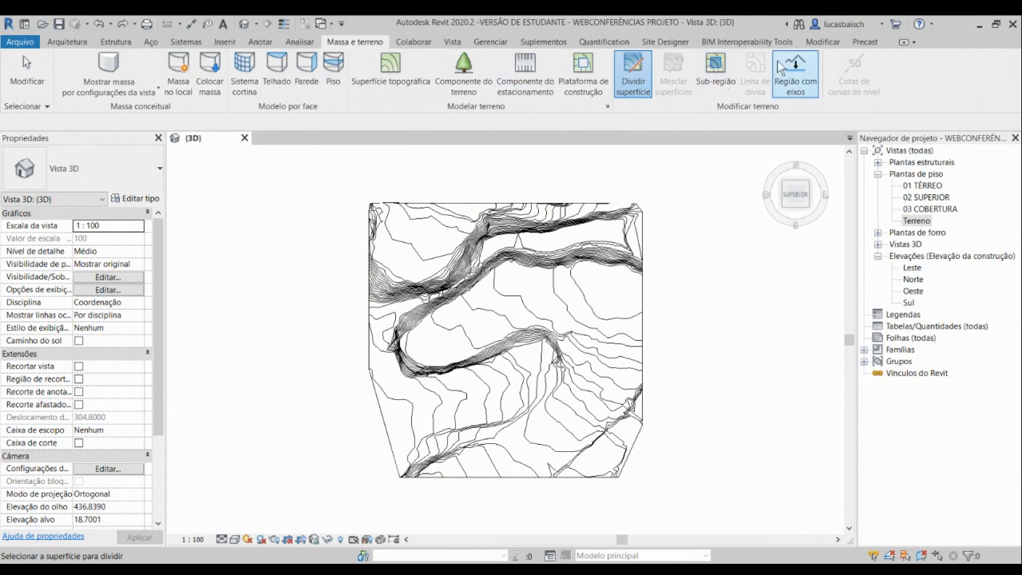
click(630, 83)
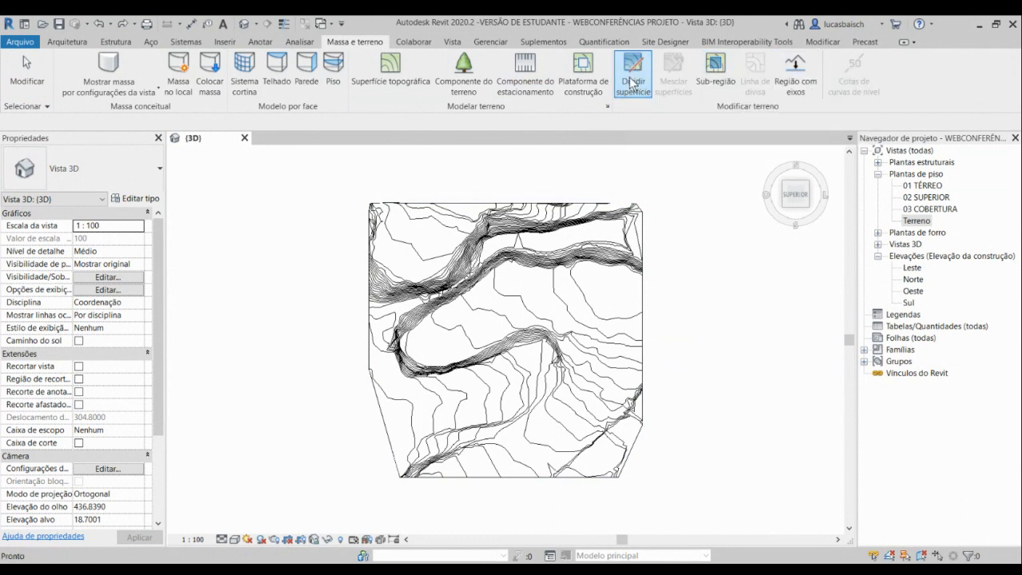
click(610, 275)
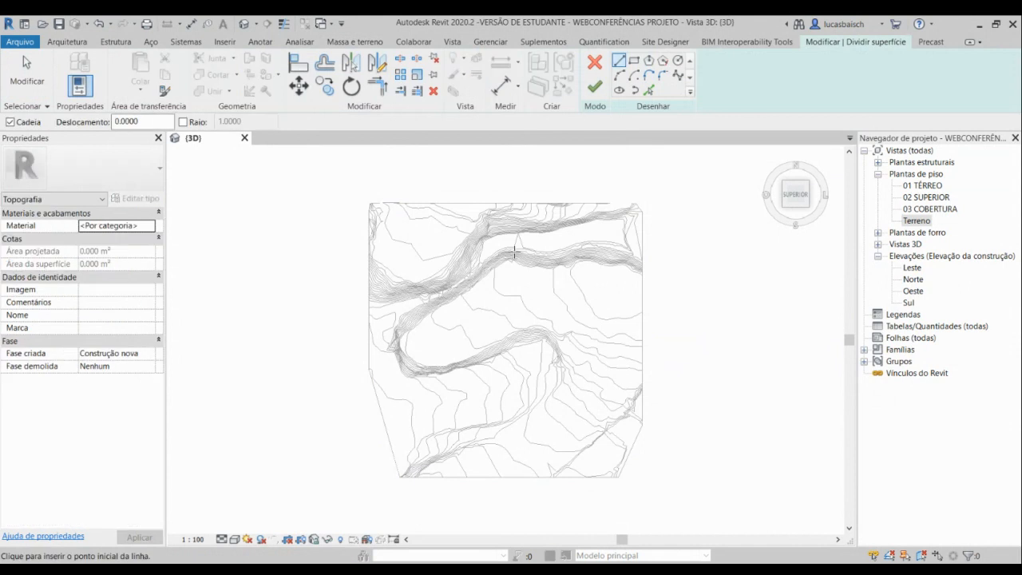
click(634, 62)
scroll(573, 280, up, 4)
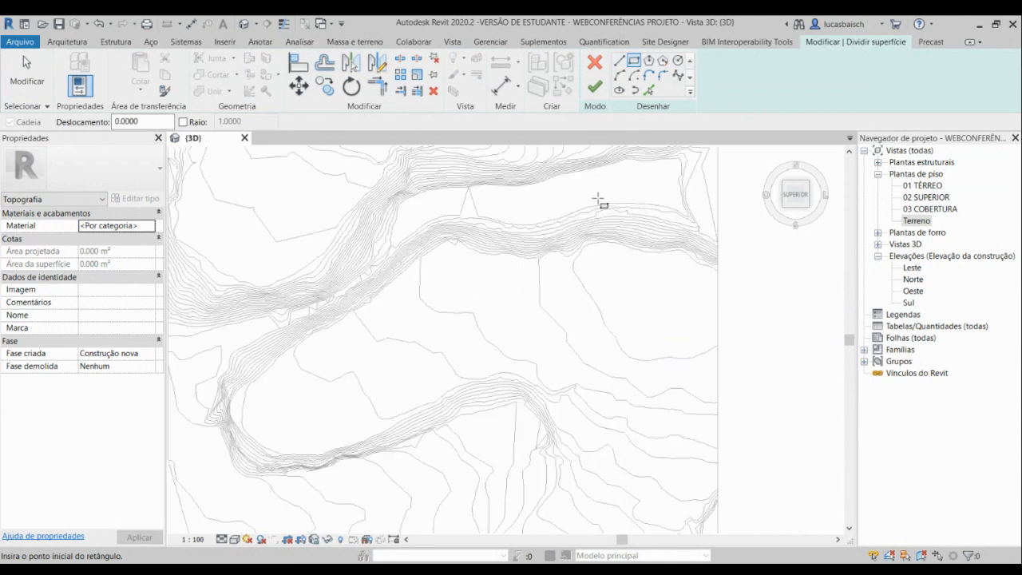
click(598, 199)
click(651, 265)
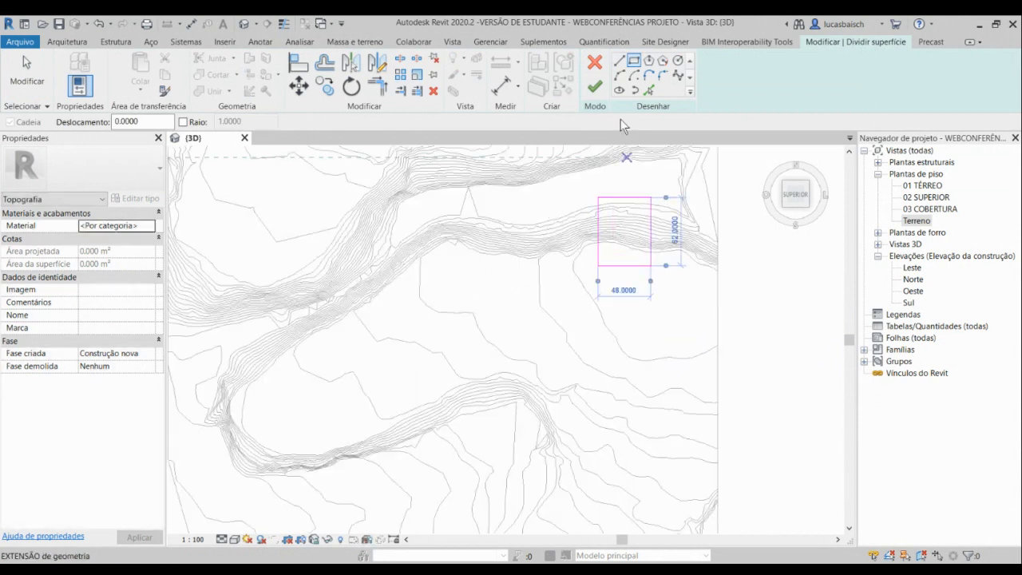
click(596, 87)
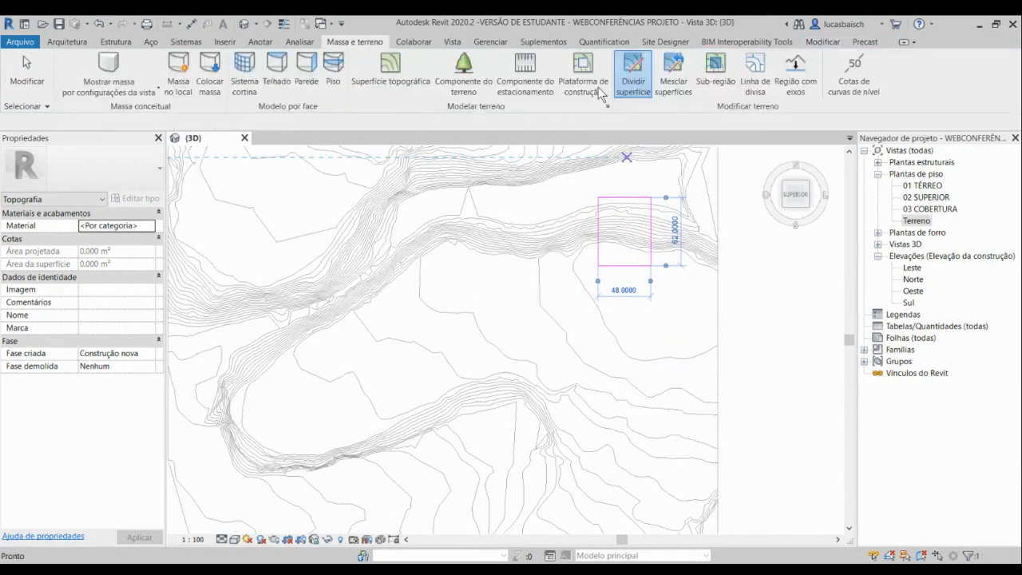
Step: Examine the split terrain in 3D, selecting the small rectangular piece and the surrounding surface separately
click(752, 277)
shift+middle_drag(751, 276, 525, 281)
scroll(525, 283, up, 5)
click(525, 286)
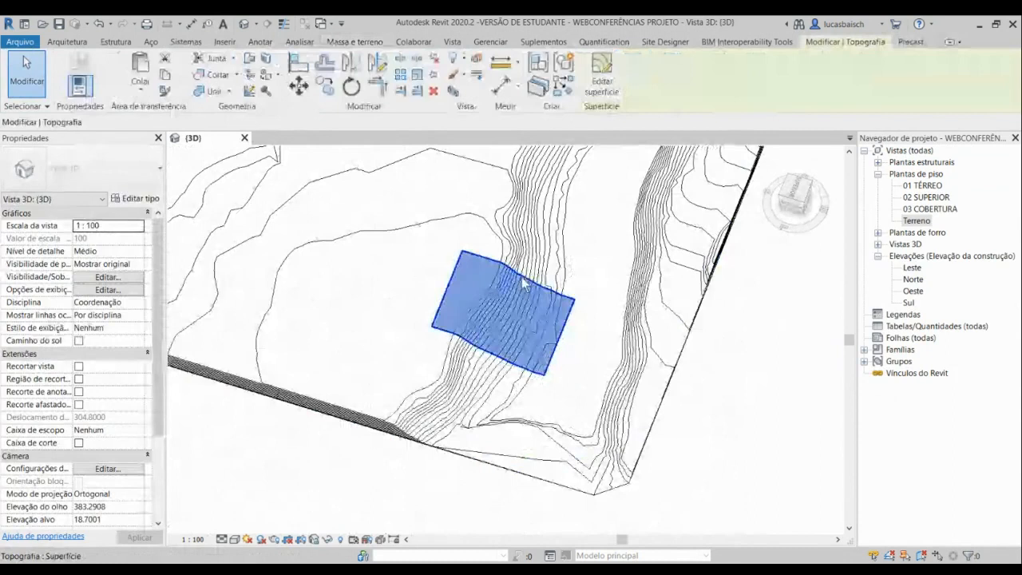
click(579, 259)
shift+middle_drag(575, 294, 574, 225)
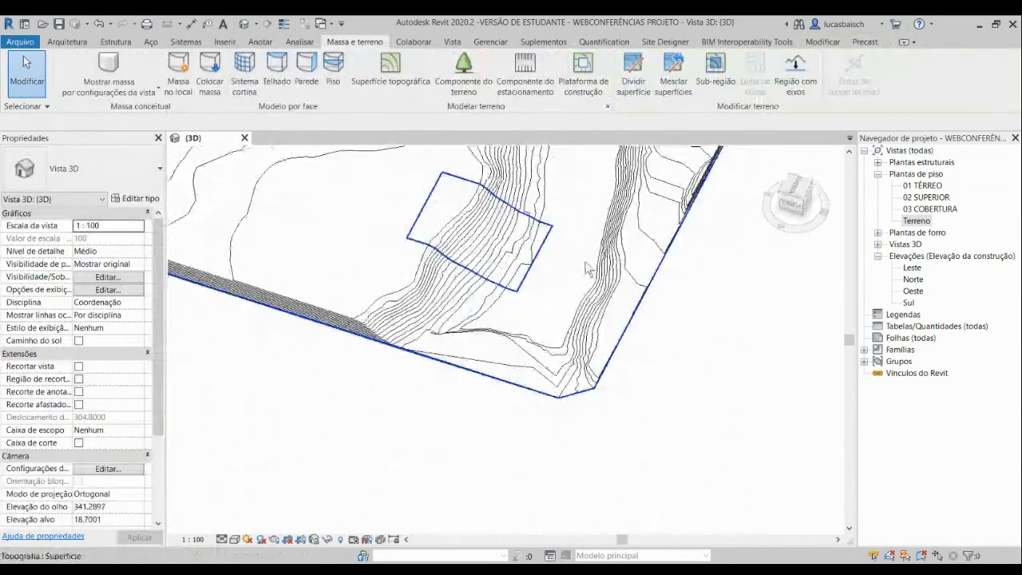
click(590, 265)
scroll(715, 320, down, 4)
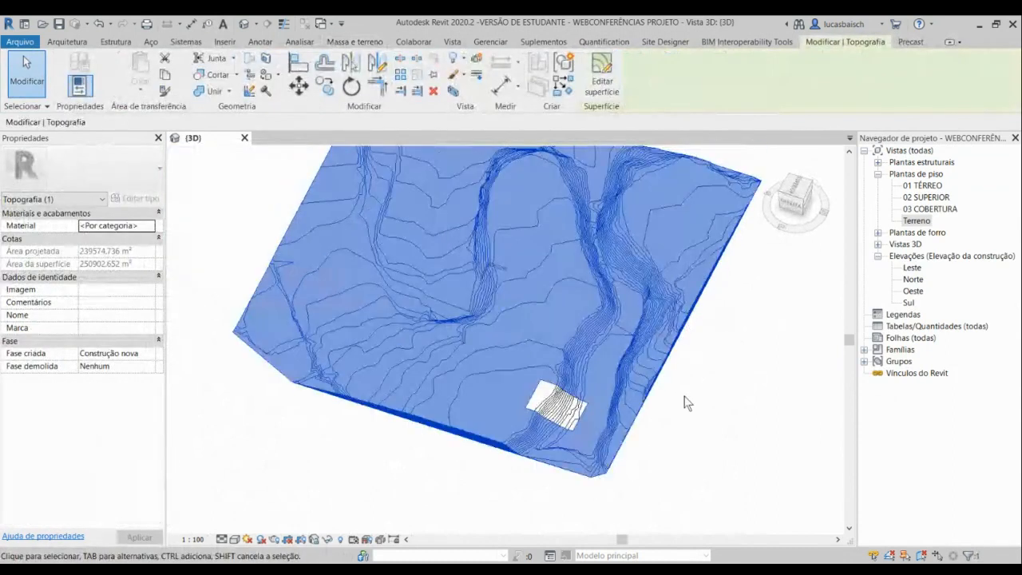
shift+middle_drag(684, 396, 711, 351)
click(796, 196)
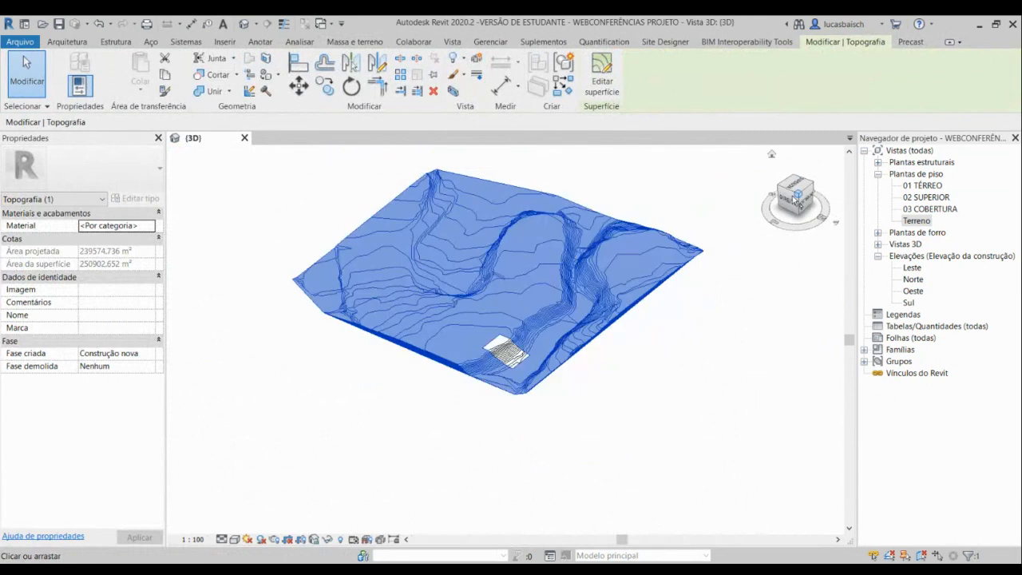
click(391, 456)
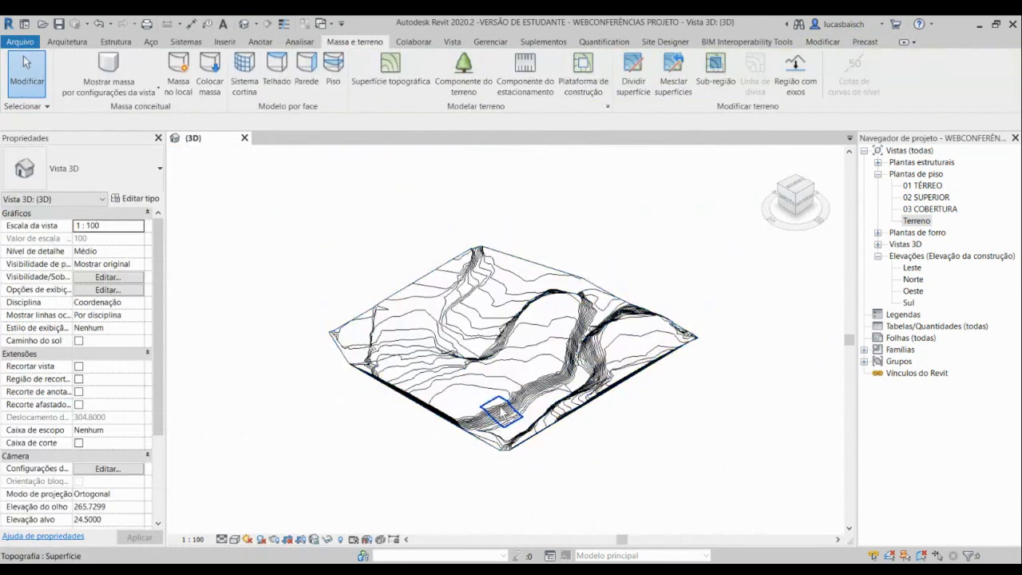
click(501, 412)
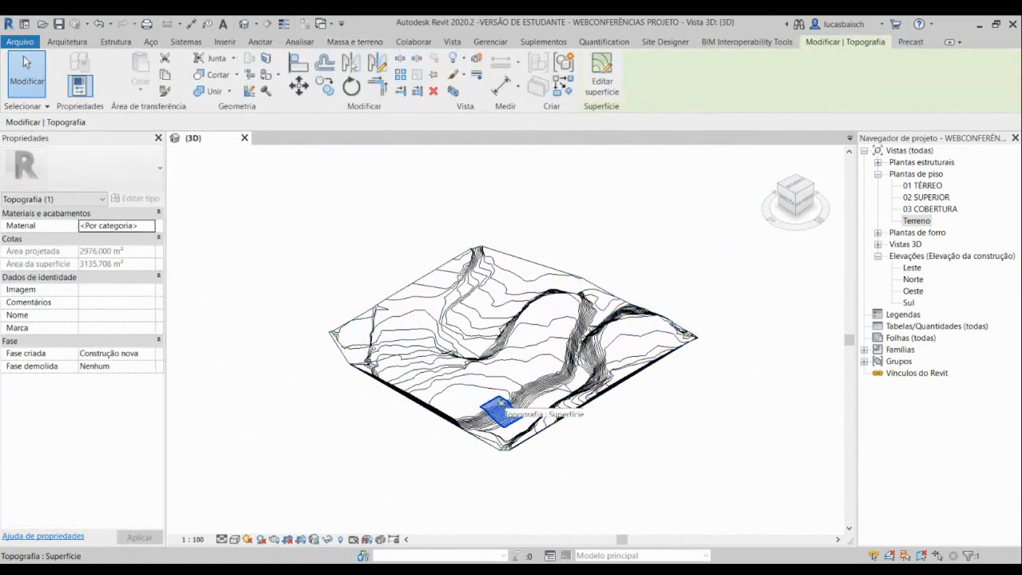
scroll(499, 405, up, 4)
middle_drag(499, 405, 611, 281)
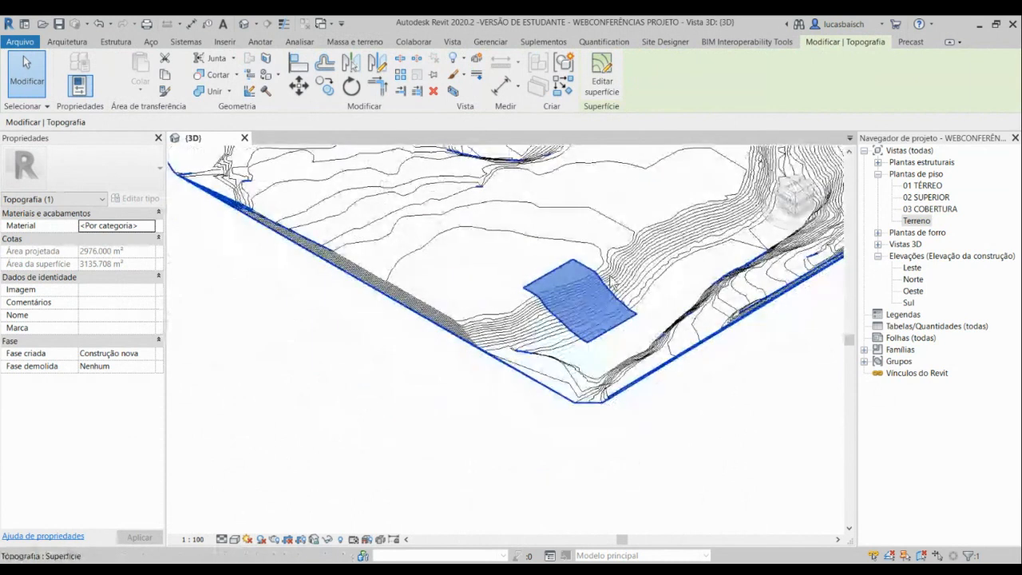
Step: Delete the surrounding terrain surface and the small rectangular piece separately, undoing each deletion
click(714, 338)
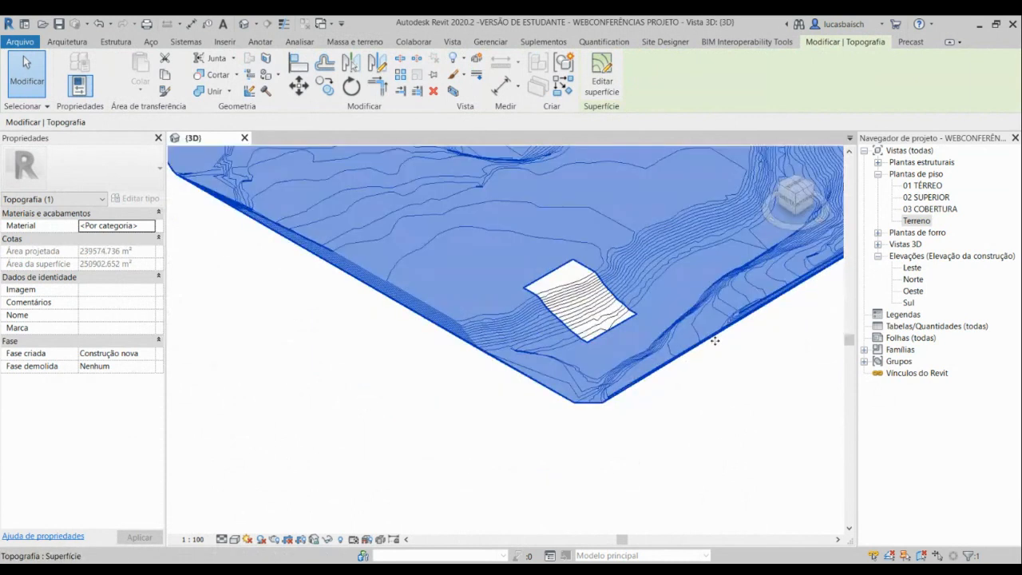
key(Delete)
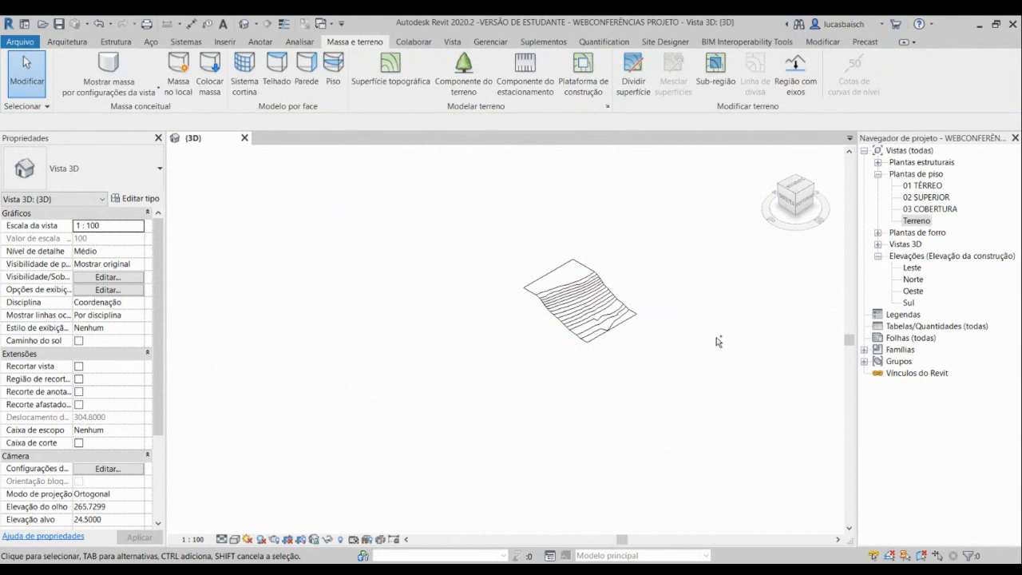
key(ctrl+z)
click(571, 285)
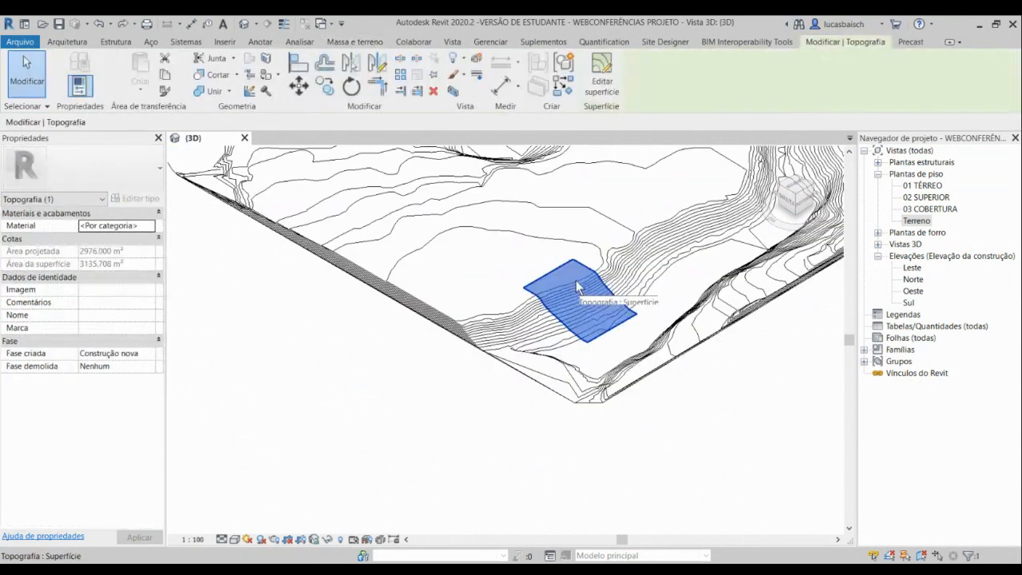
key(Escape)
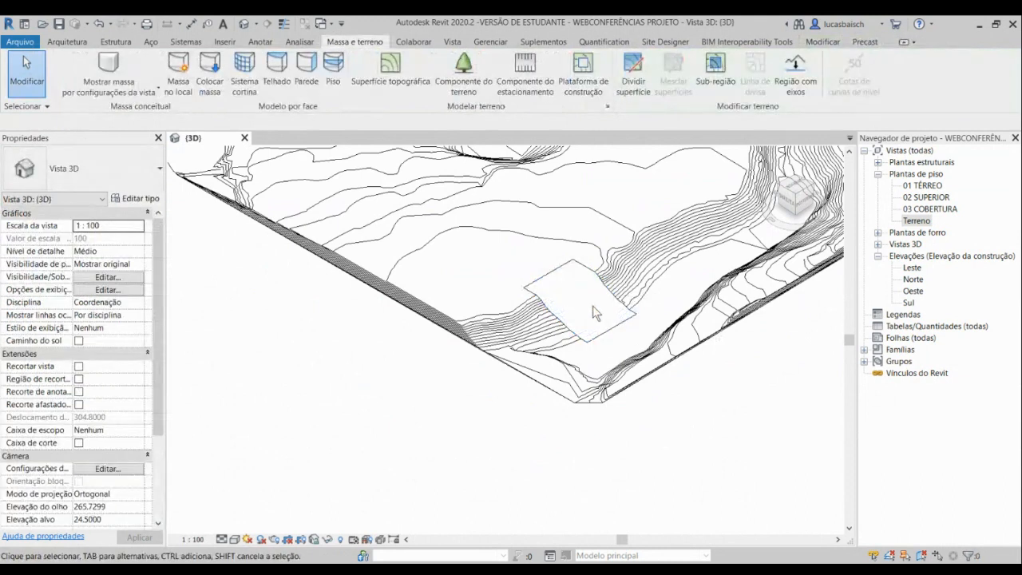
shift+middle_drag(593, 312, 590, 440)
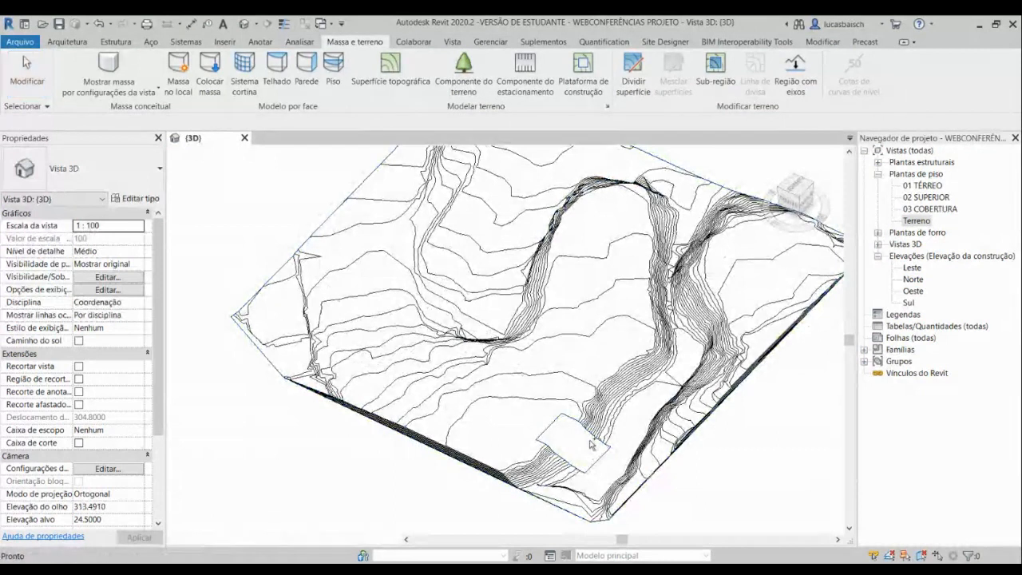
scroll(592, 445, up, 3)
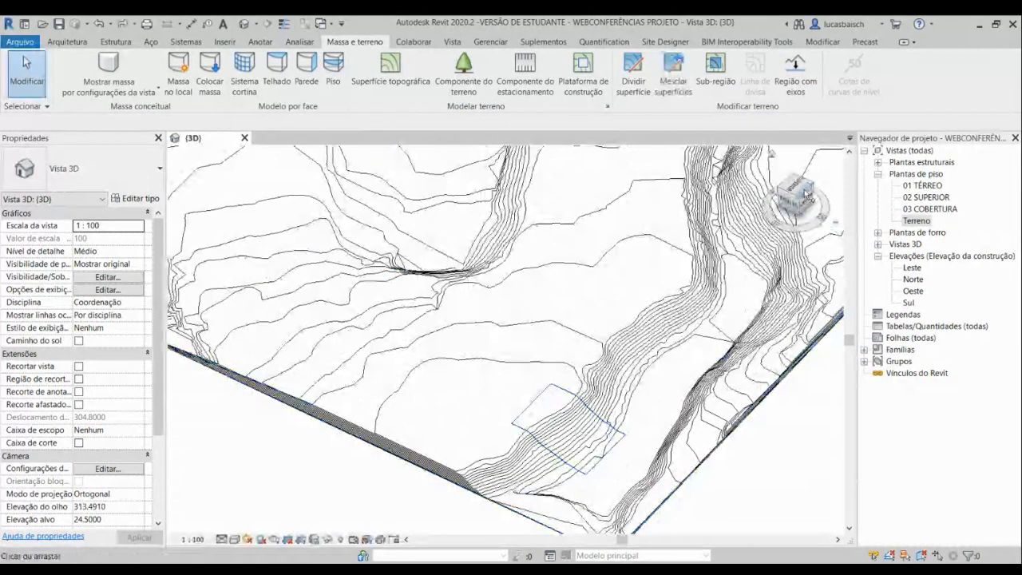
Step: Reveal the hidden elements, unhide the imported drawing Desenho Paramétrico - Terreno.dwg in the 3D view, and leave the reveal mode
click(805, 192)
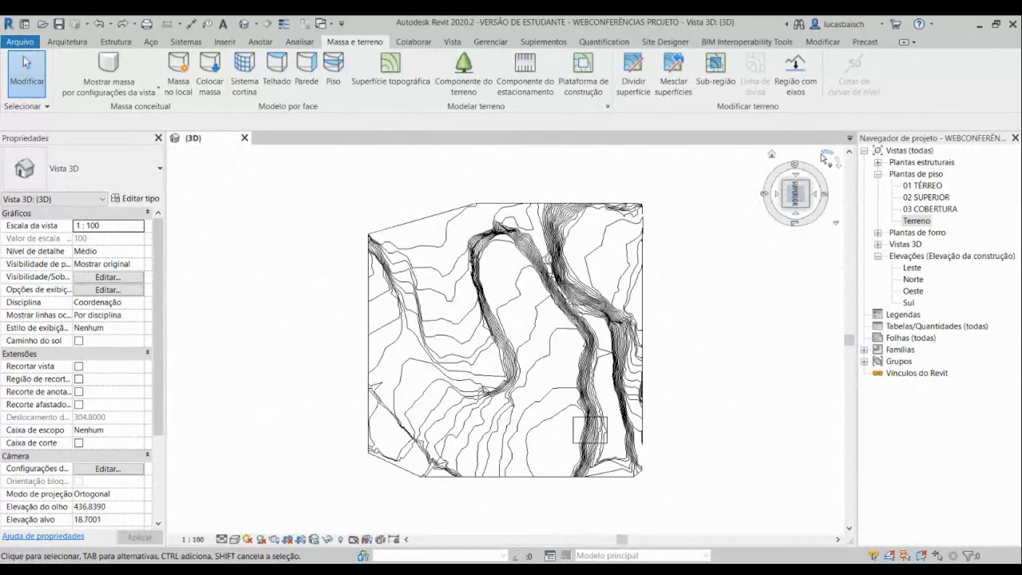
click(823, 155)
click(784, 205)
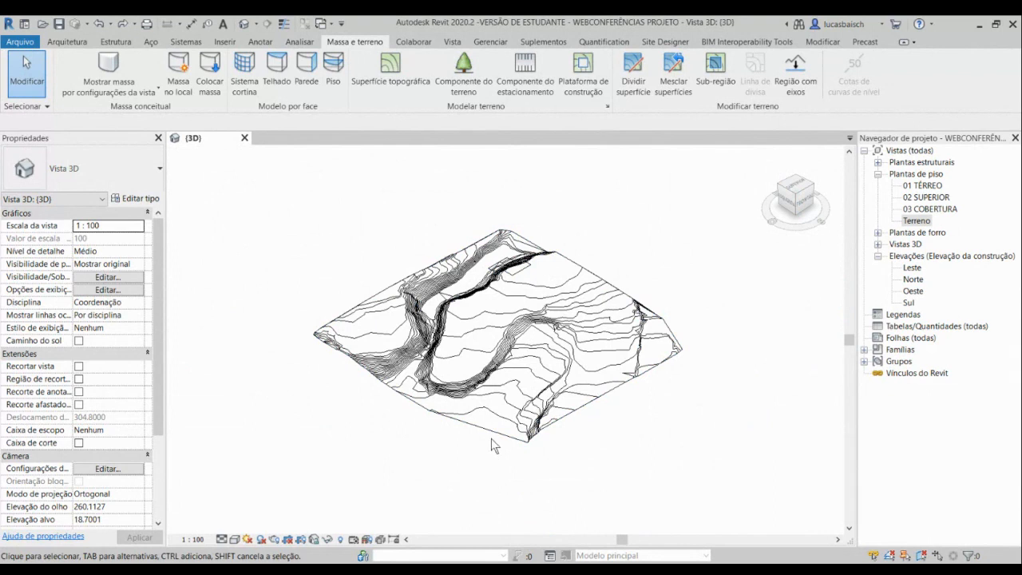
scroll(499, 431, up, 2)
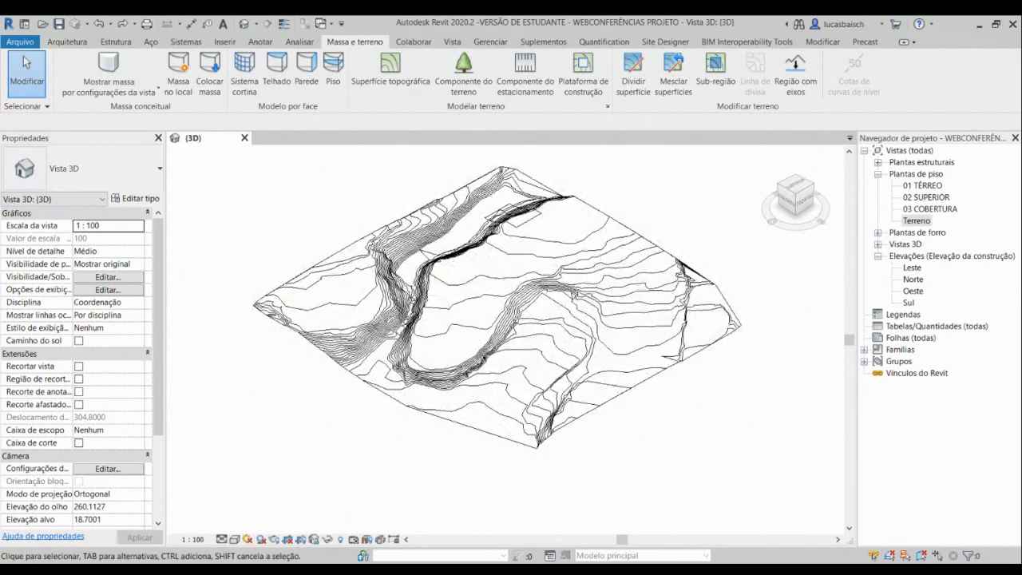
click(341, 540)
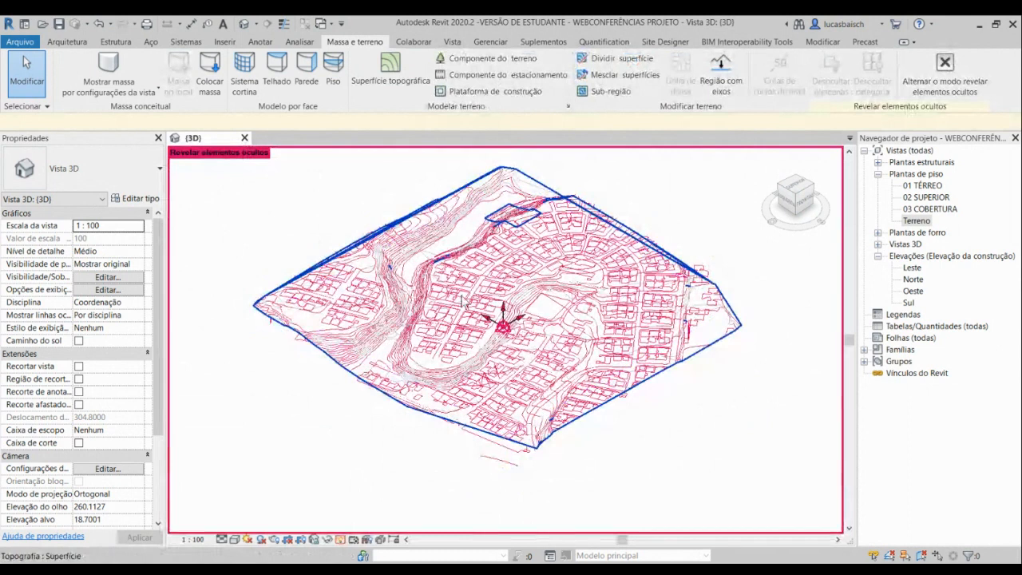
click(299, 346)
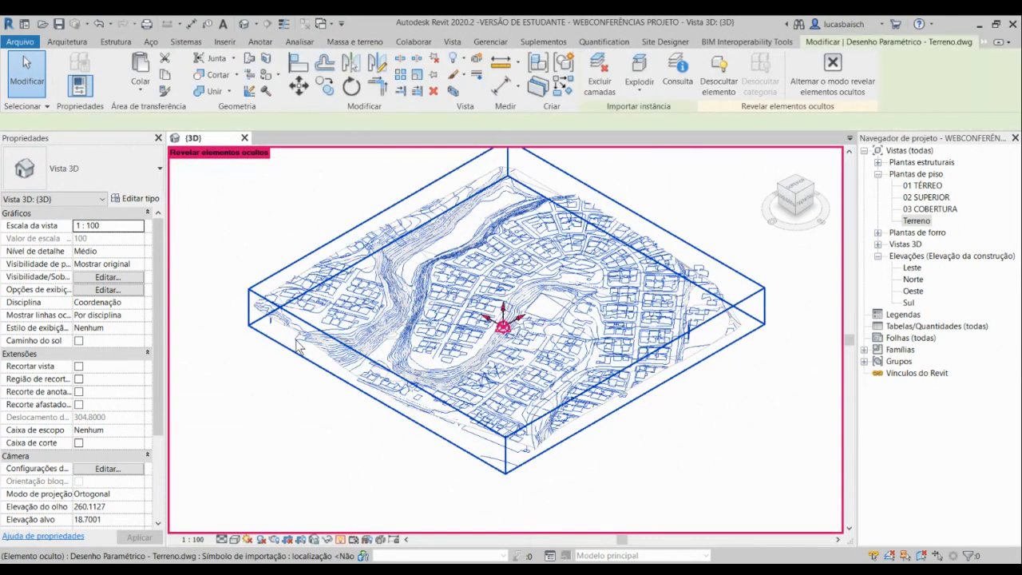
right_click(297, 345)
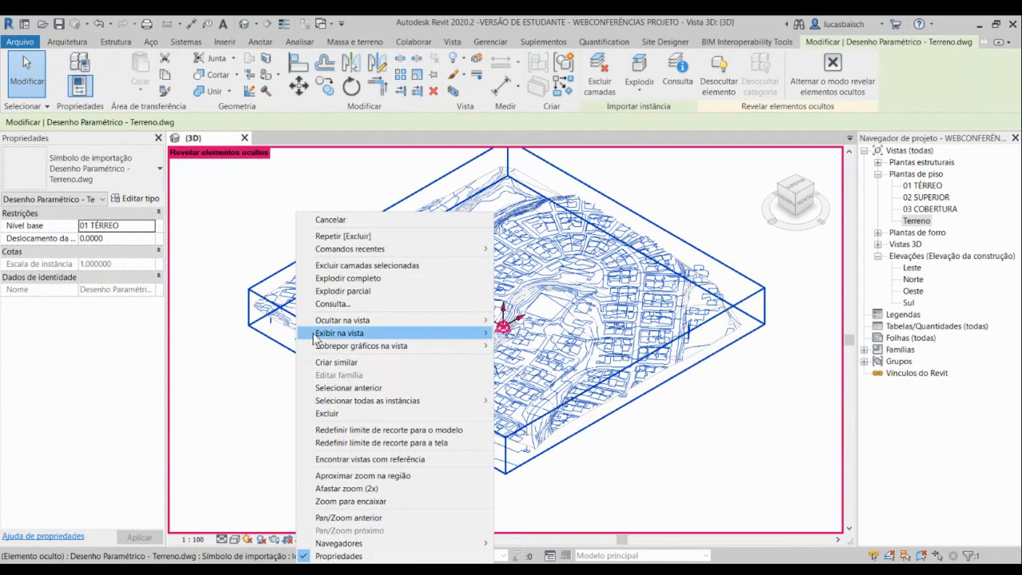
mouse_move(409, 335)
click(528, 333)
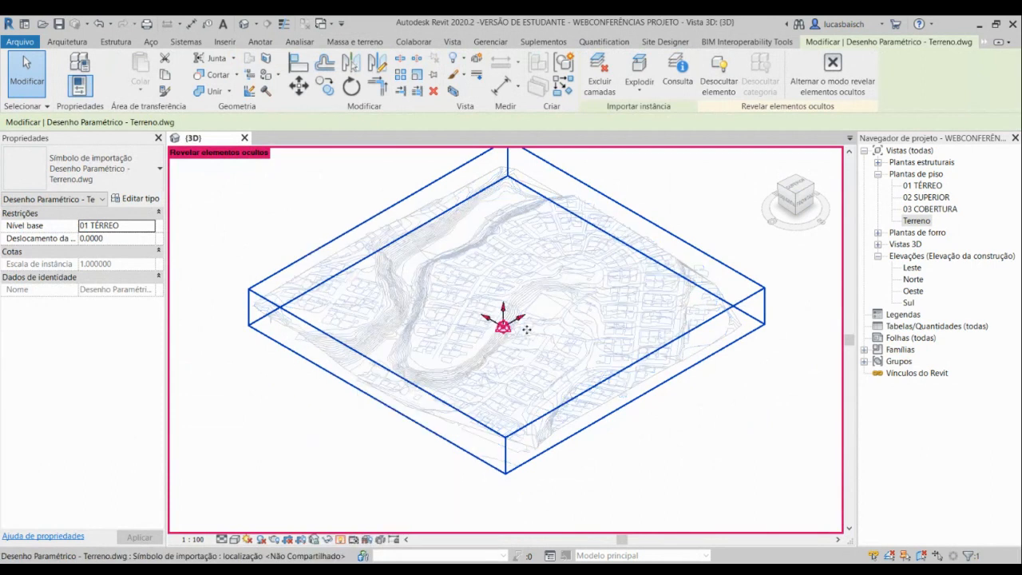
click(340, 439)
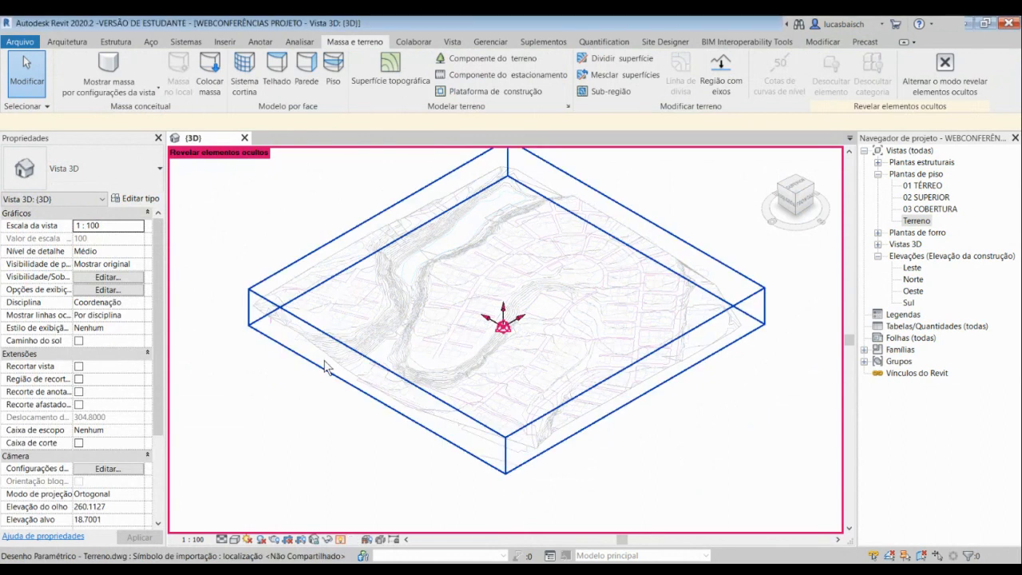
click(342, 540)
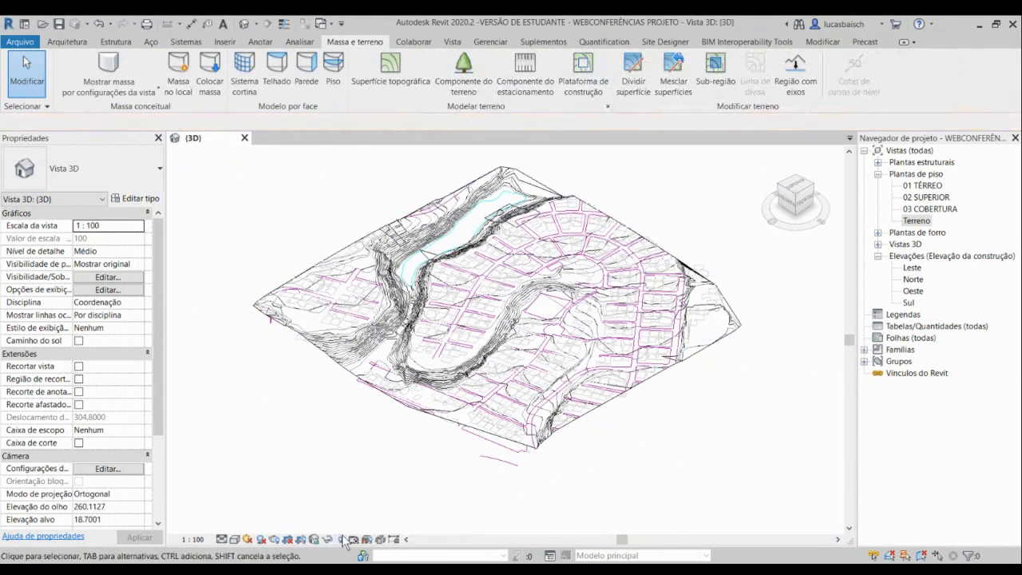
Step: Examine the imported drawing over the terrain from the top view
click(802, 188)
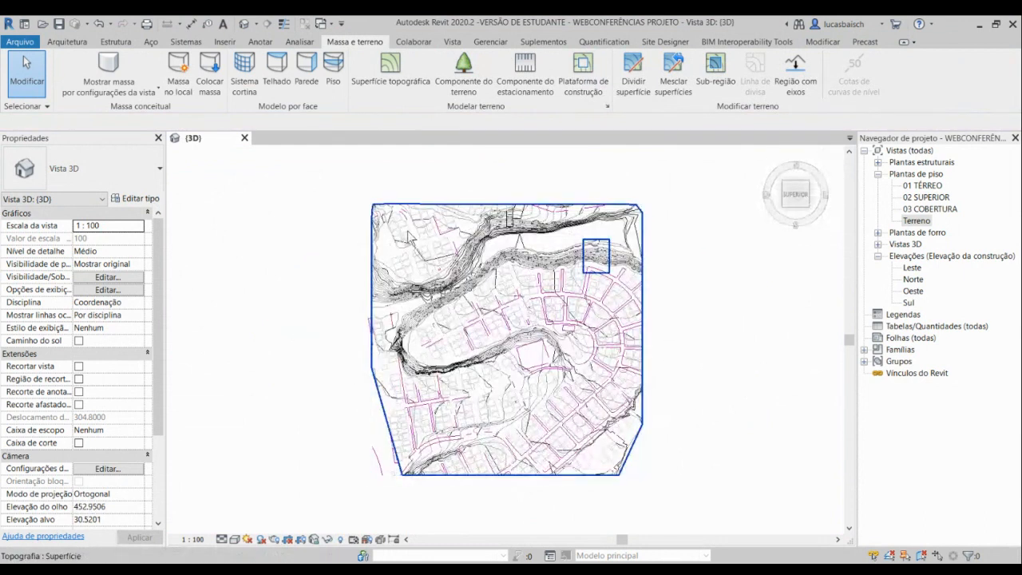
scroll(416, 220, up, 3)
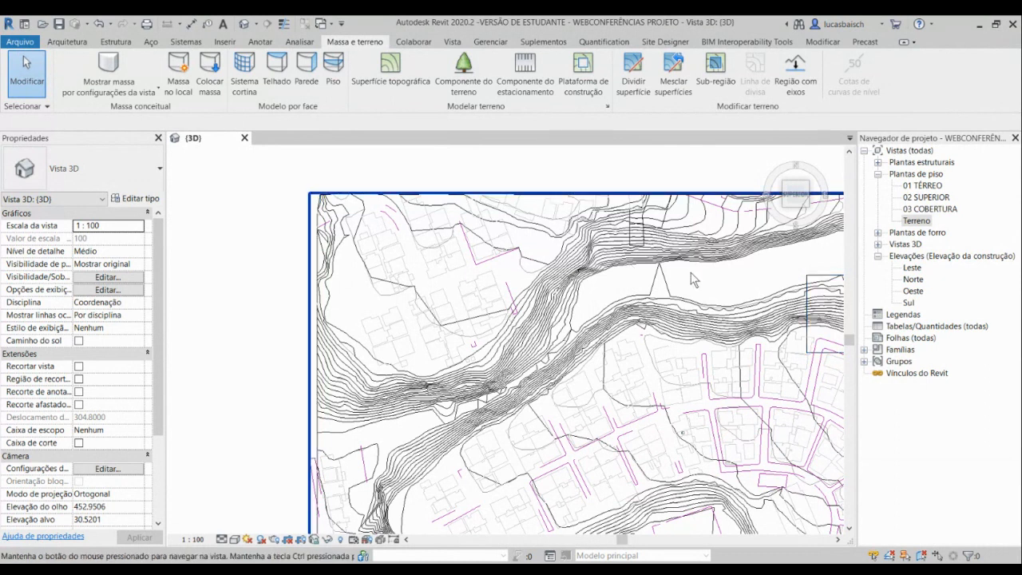
middle_drag(691, 272, 613, 260)
middle_drag(432, 196, 584, 206)
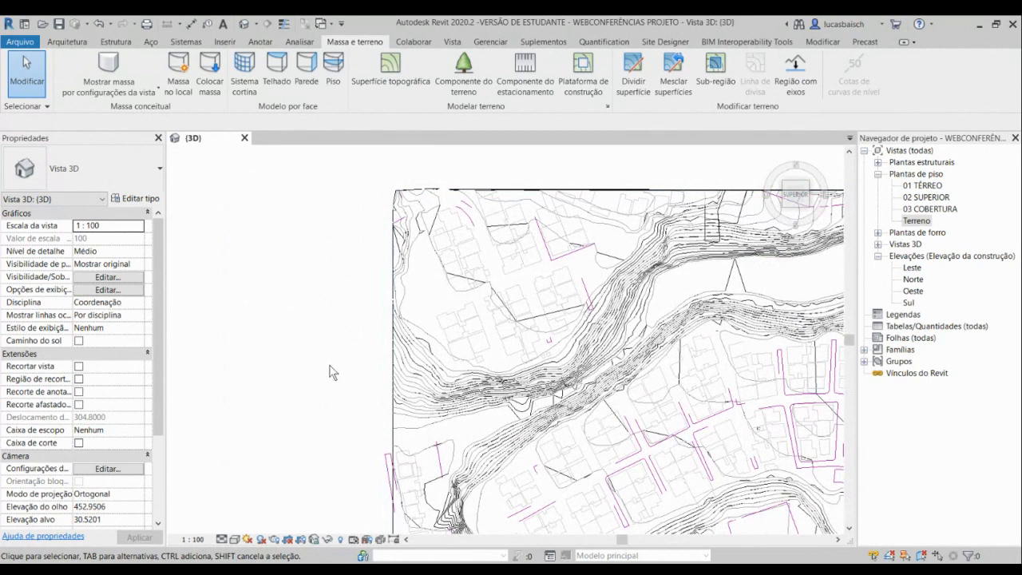
scroll(281, 317, down, 2)
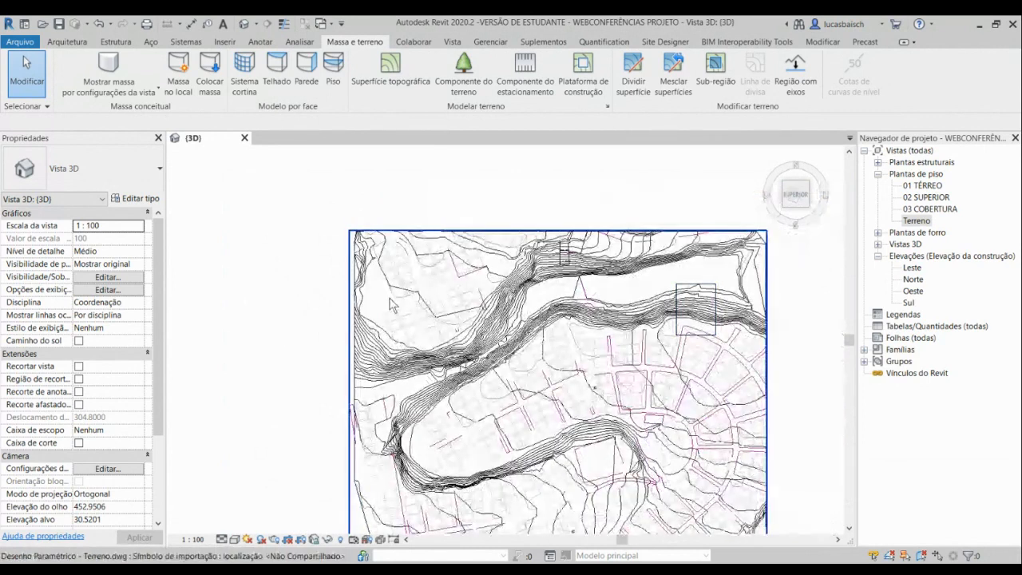
Step: Examine in 3D, up close and from an orbited angle, how the imported drawing's lines sit against the terrain surface
click(235, 540)
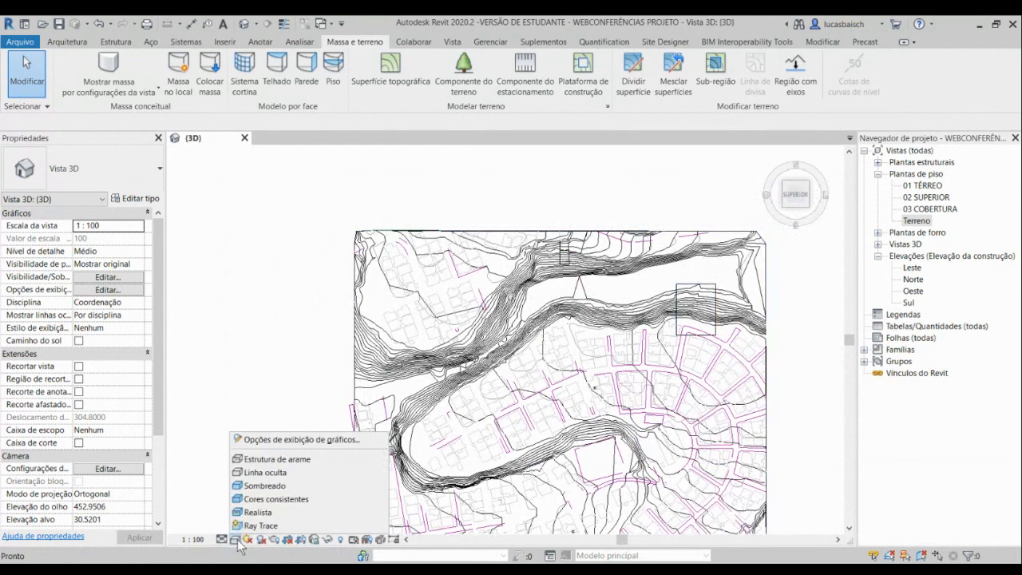
click(324, 462)
shift+middle_drag(447, 384, 537, 297)
middle_drag(598, 417, 640, 286)
shift+middle_drag(546, 346, 576, 291)
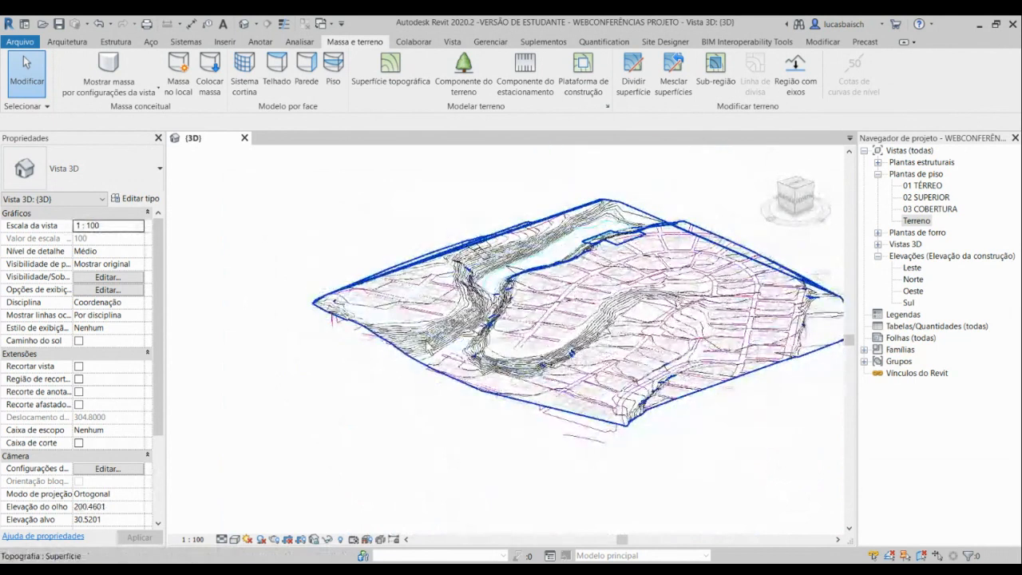
scroll(471, 355, up, 5)
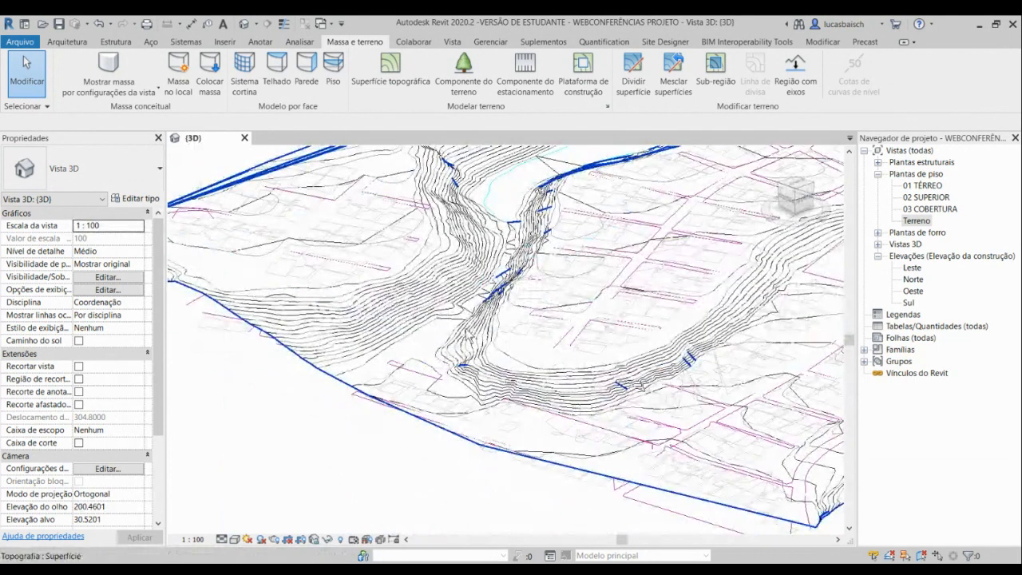
scroll(418, 261, up, 3)
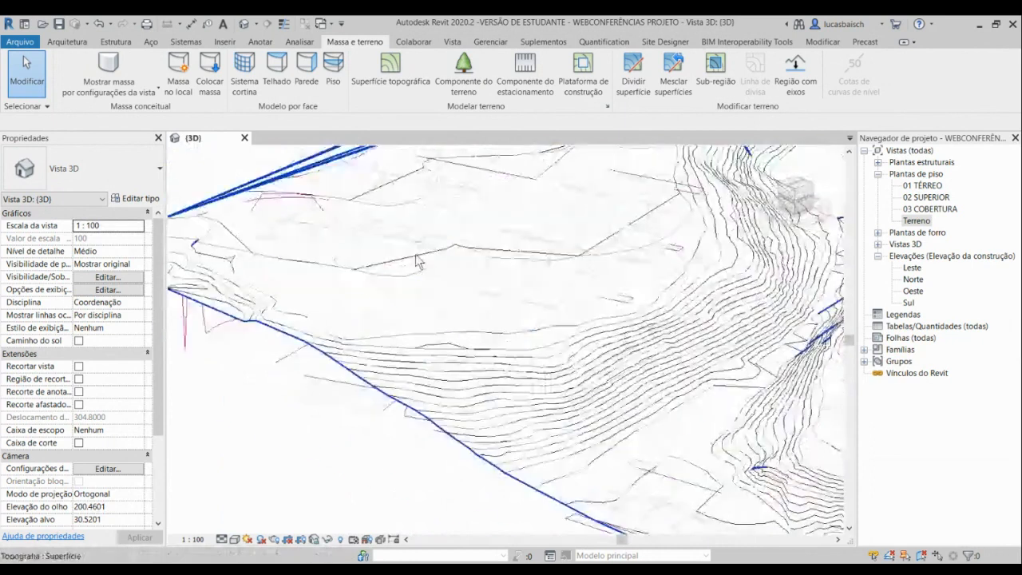
scroll(418, 261, up, 4)
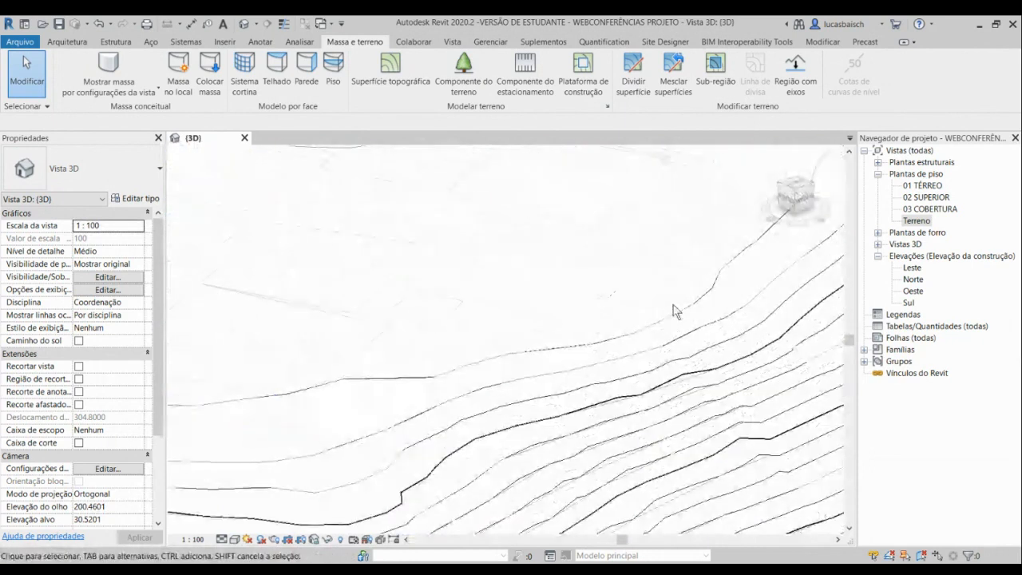
scroll(556, 301, down, 2)
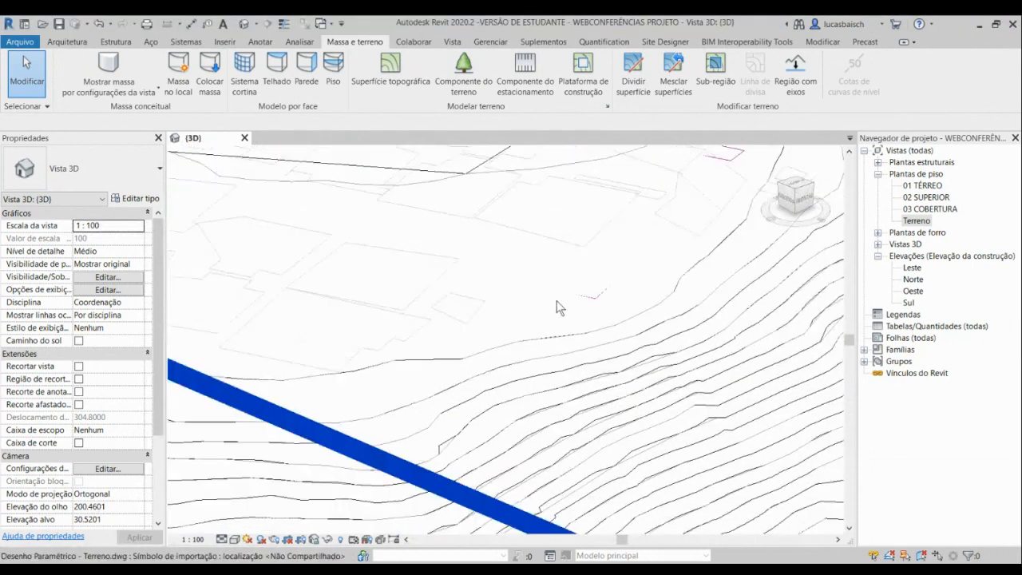
scroll(583, 296, down, 2)
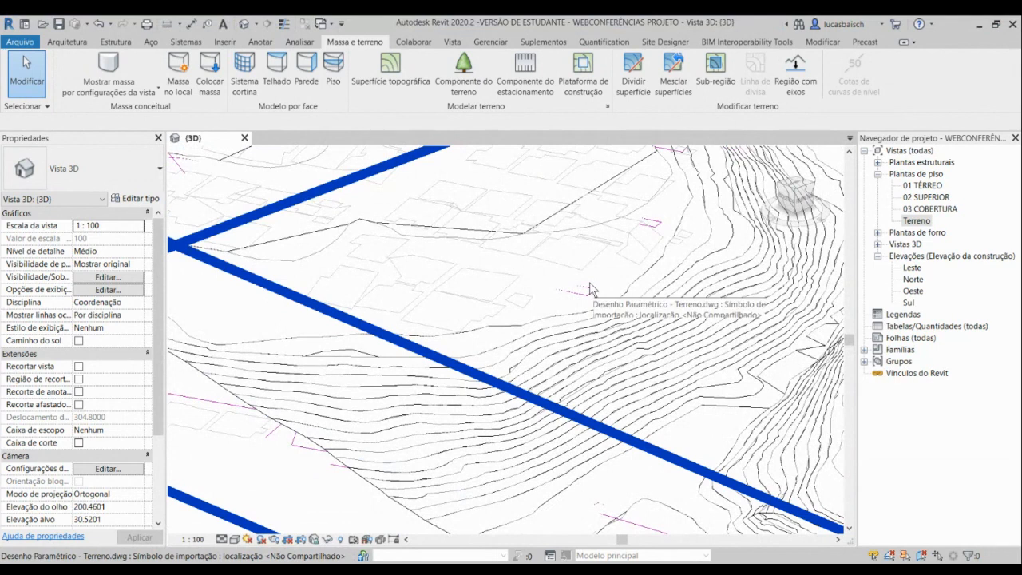
scroll(589, 289, down, 5)
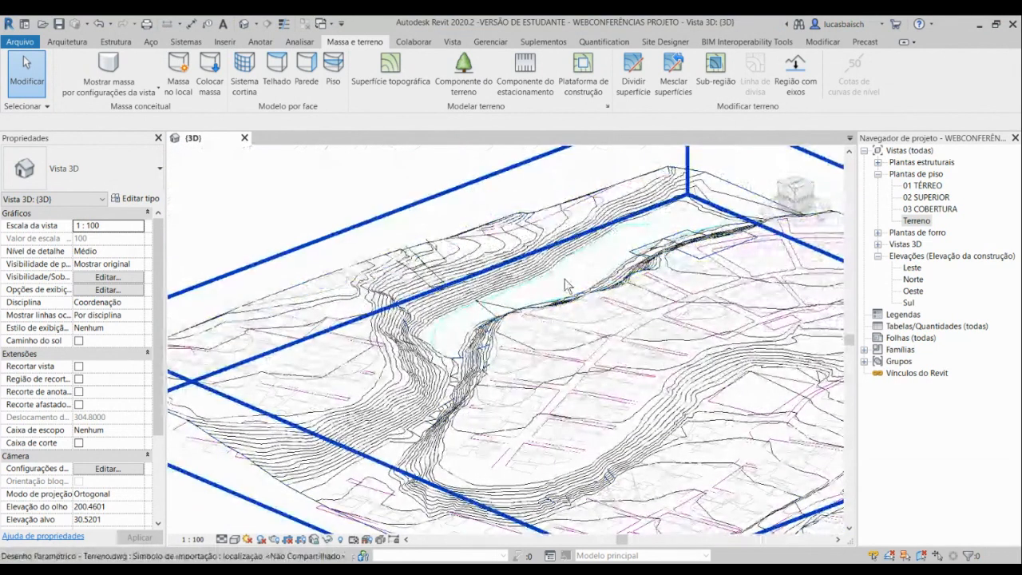
Step: Set the 3D view's visual style to wireframe and look at the whole site plan from the top
click(236, 540)
click(271, 471)
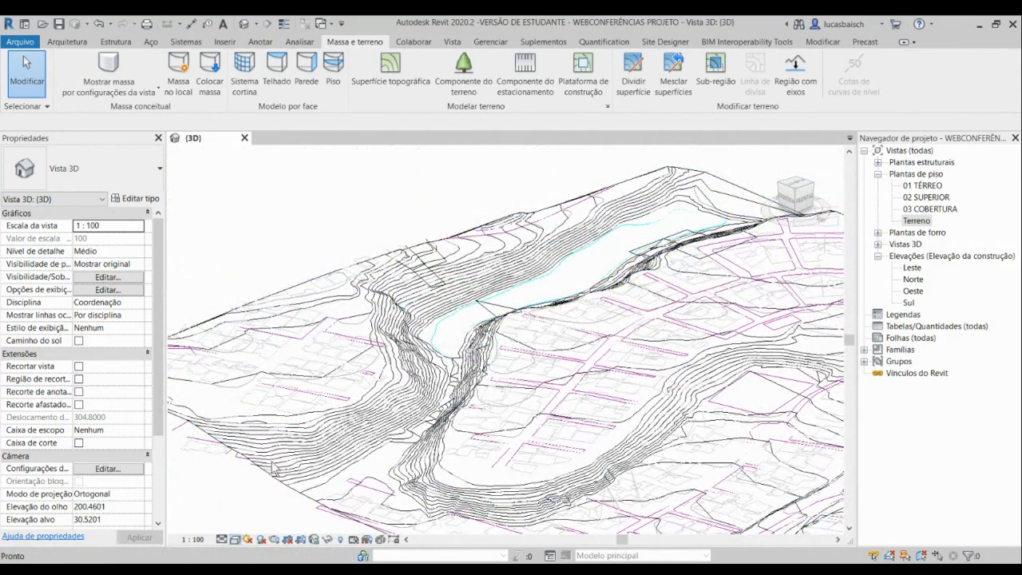
click(799, 188)
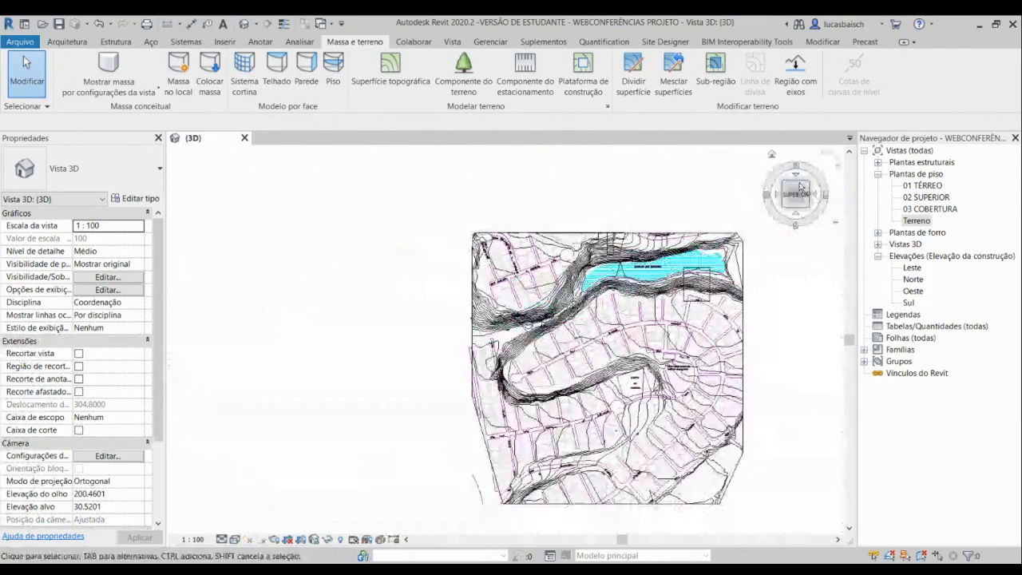
scroll(389, 227, up, 4)
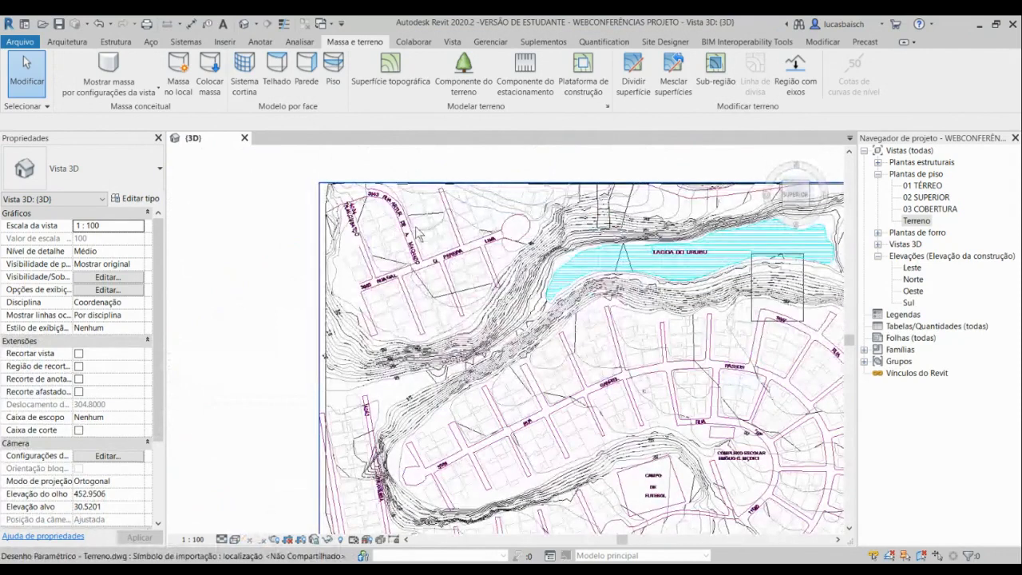
scroll(360, 345, up, 2)
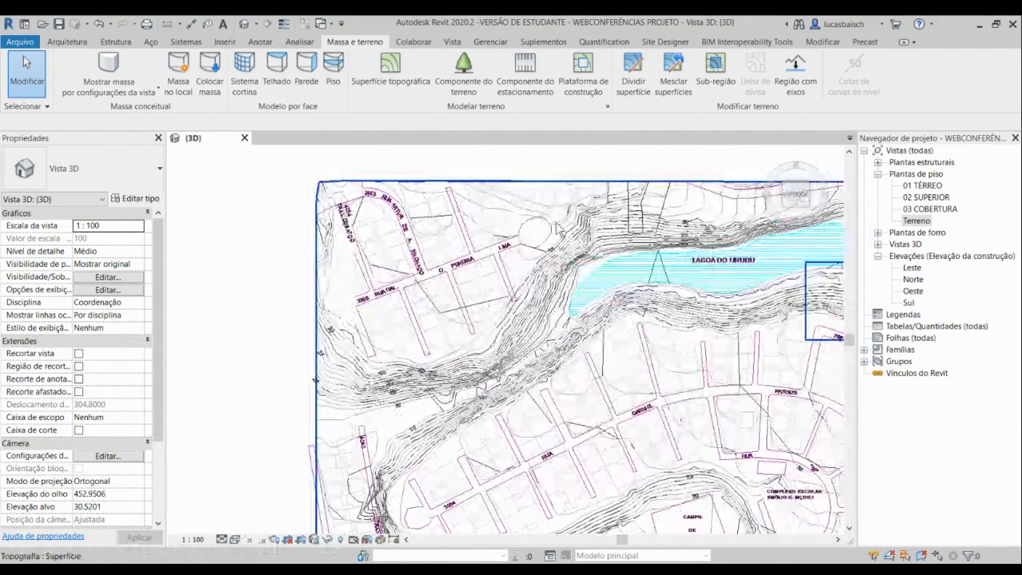
mouse_move(565, 258)
middle_down()
mouse_move(456, 254)
mouse_move(456, 292)
middle_up()
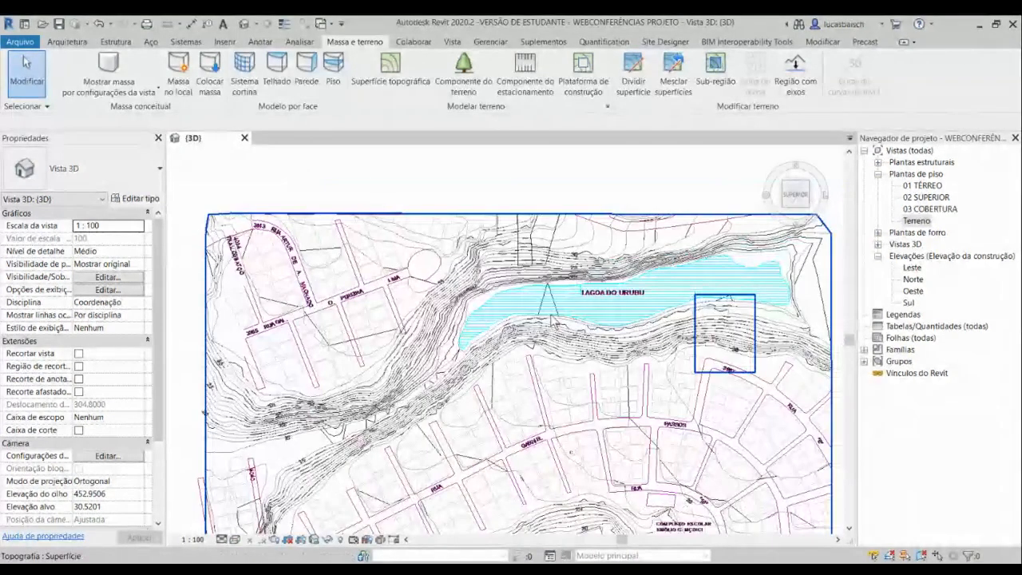
scroll(493, 356, down, 2)
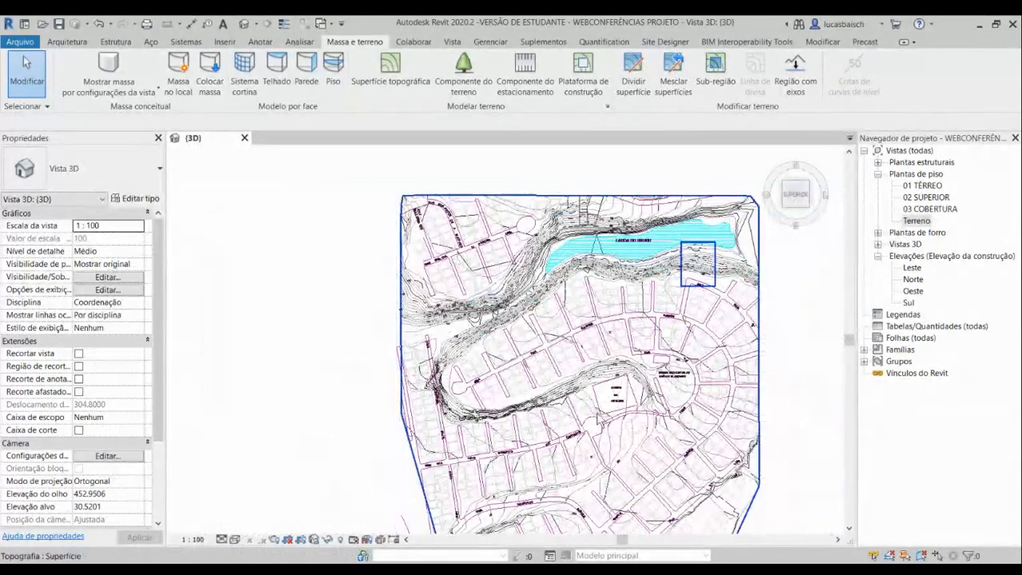
middle_drag(596, 417, 578, 392)
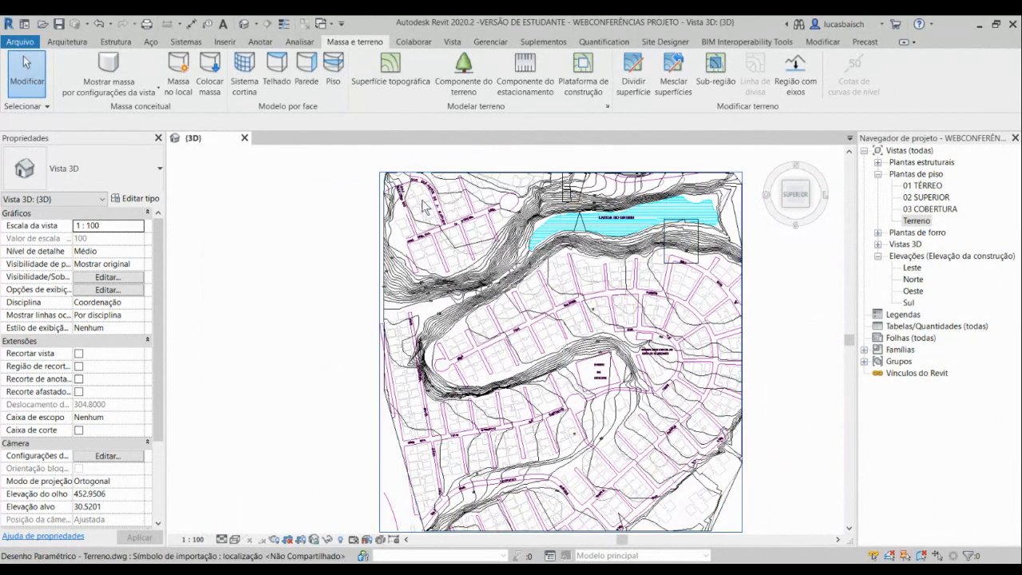
Step: Start a terrain subregion and pick the imported drawing's connected outline of the street with the rounded dead end and its side streets
scroll(426, 208, up, 2)
middle_drag(433, 199, 440, 252)
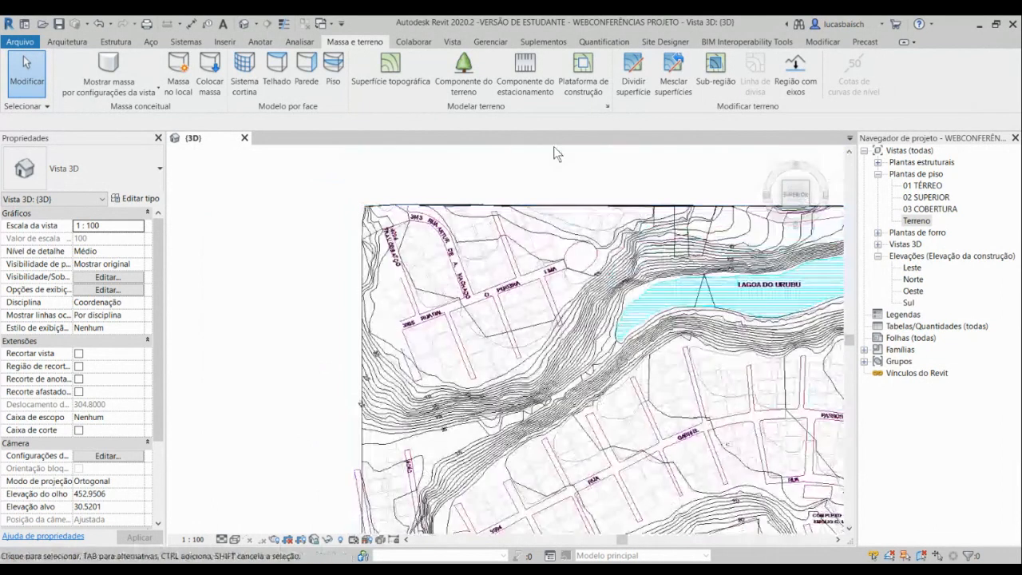
click(710, 70)
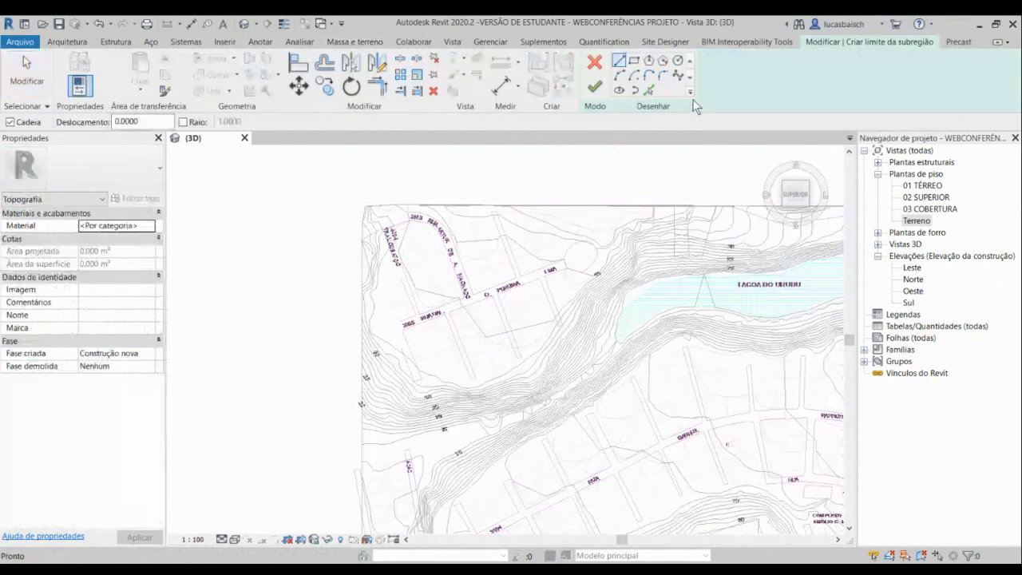
click(651, 91)
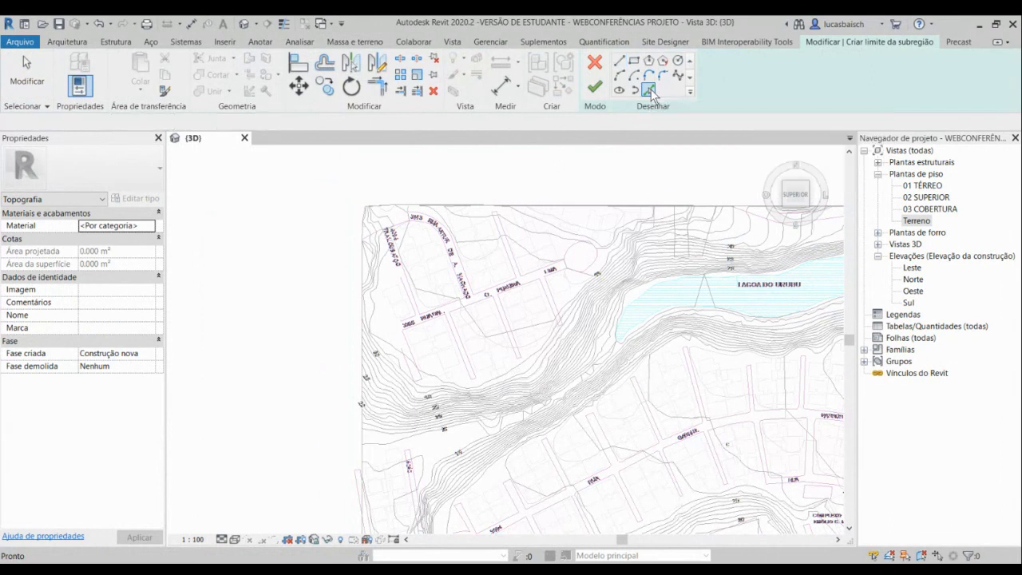
scroll(459, 297, up, 3)
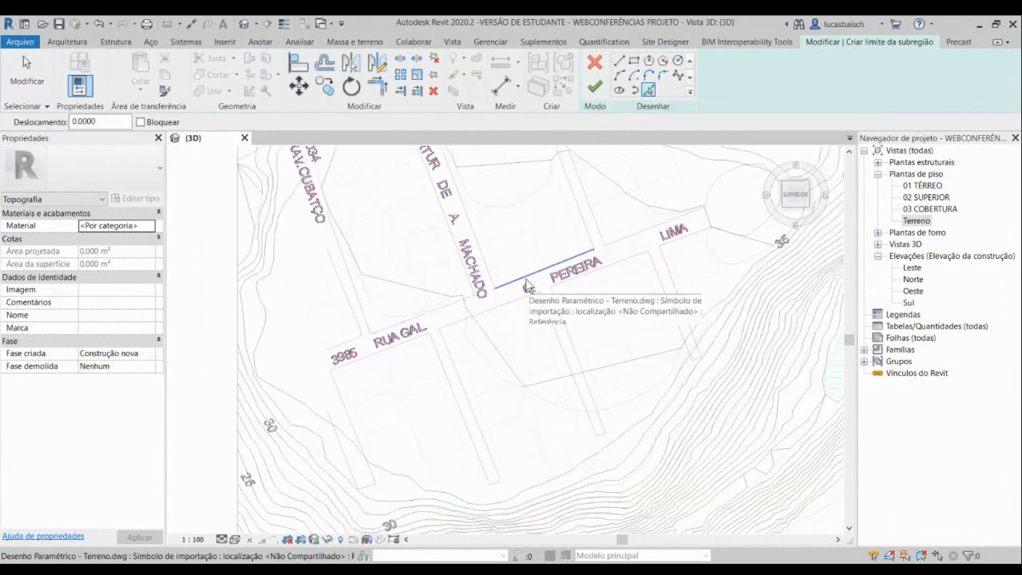
scroll(527, 288, down, 2)
middle_drag(527, 287, 591, 331)
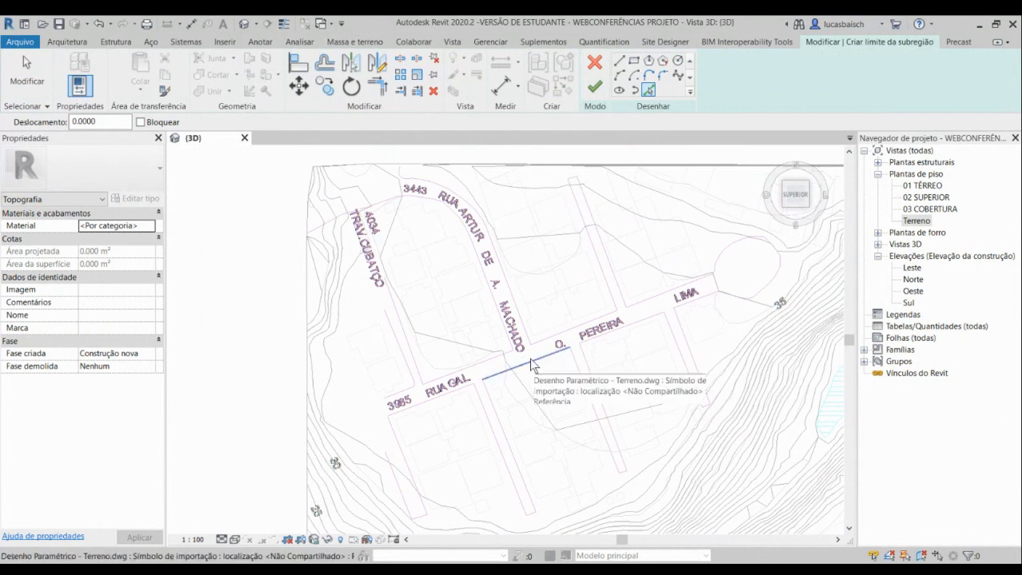
key(Tab)
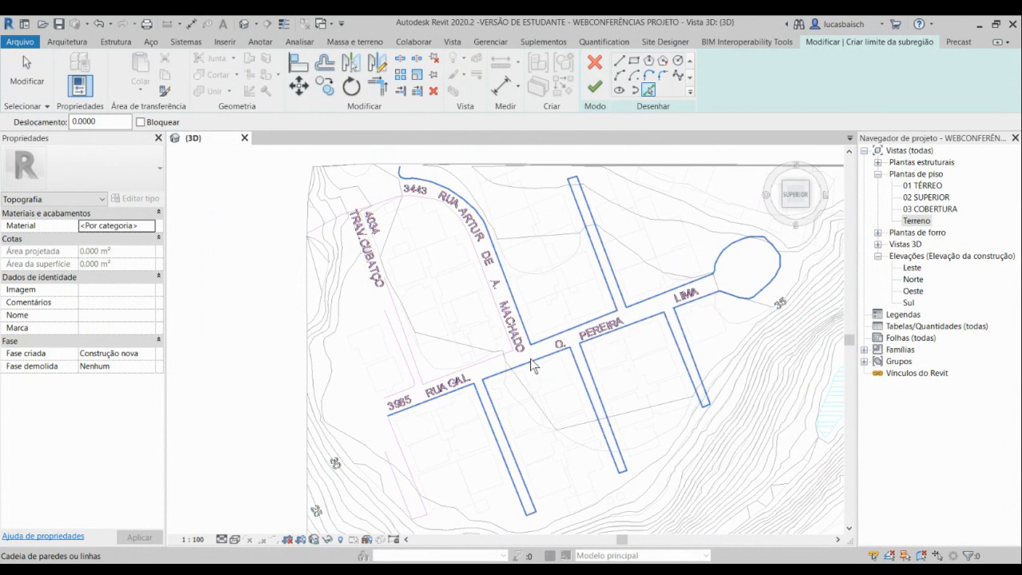
click(533, 365)
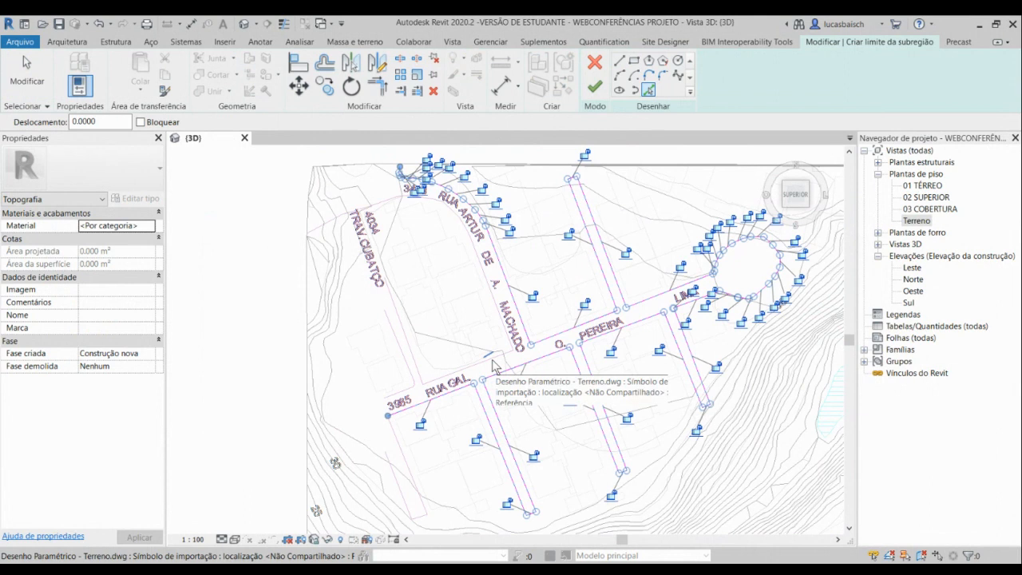
Step: Add the remaining chained street edges around the inner block and the side street west of it to the subregion boundary
scroll(489, 365, up, 3)
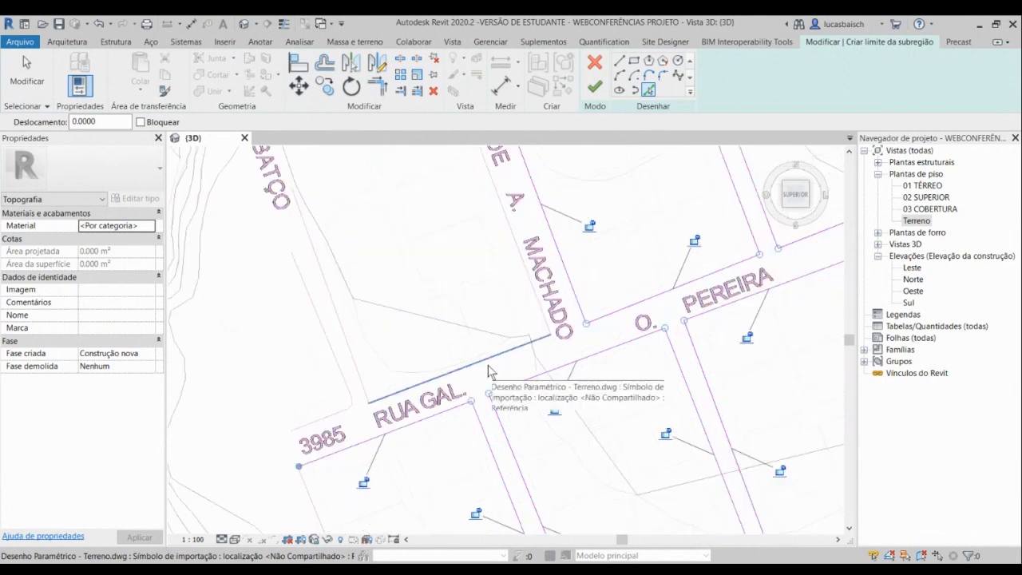
key(Tab)
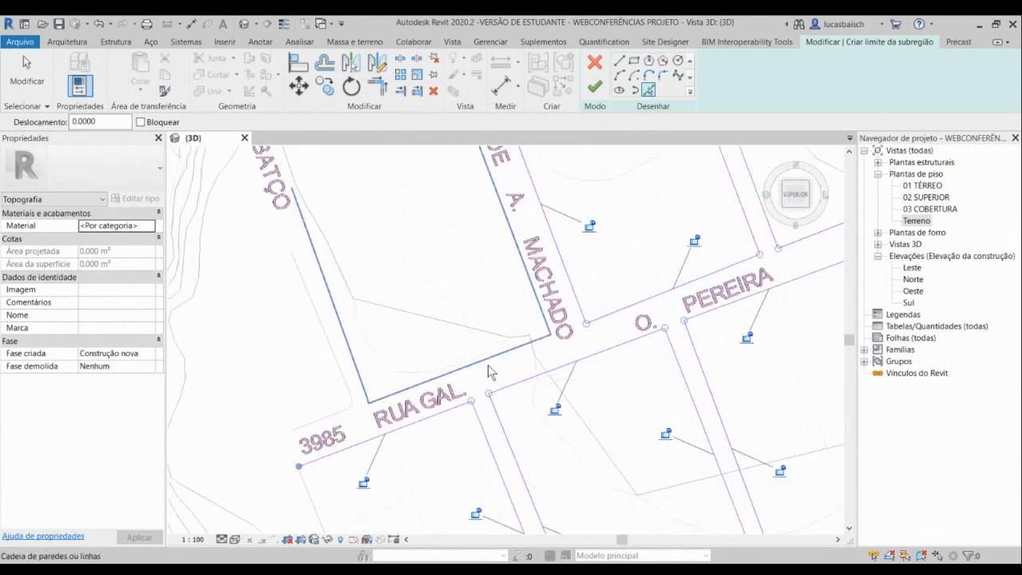
click(488, 365)
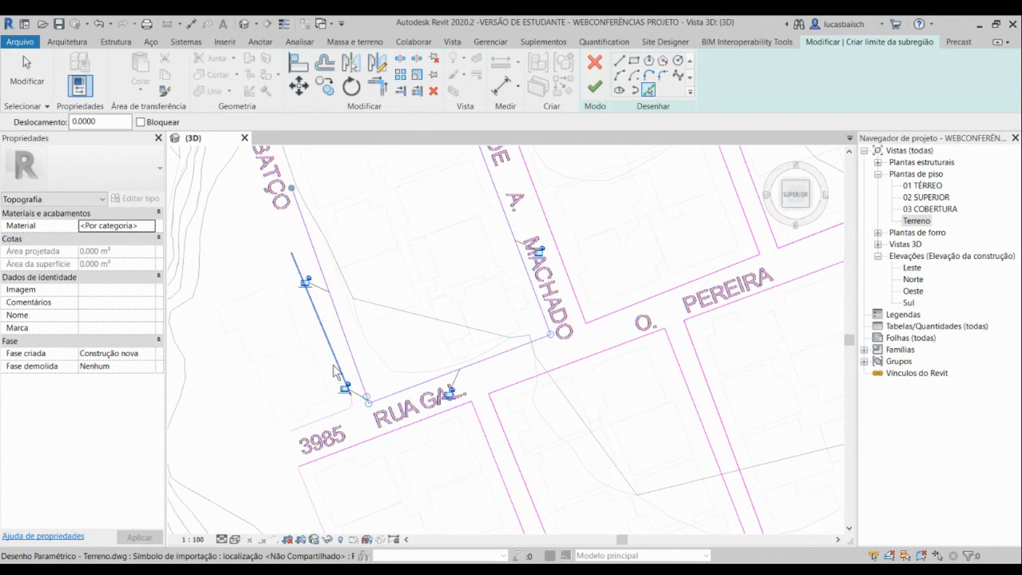
key(Tab)
click(335, 367)
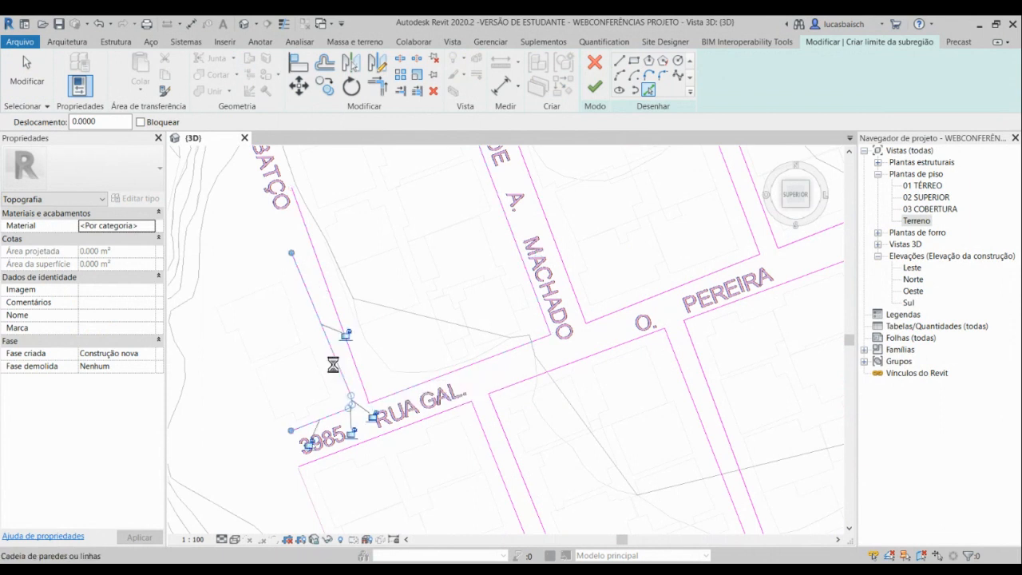
Step: Try to finish the subregion boundary from the picked street lines and return to editing the sketch at its western street ends
scroll(334, 369, down, 3)
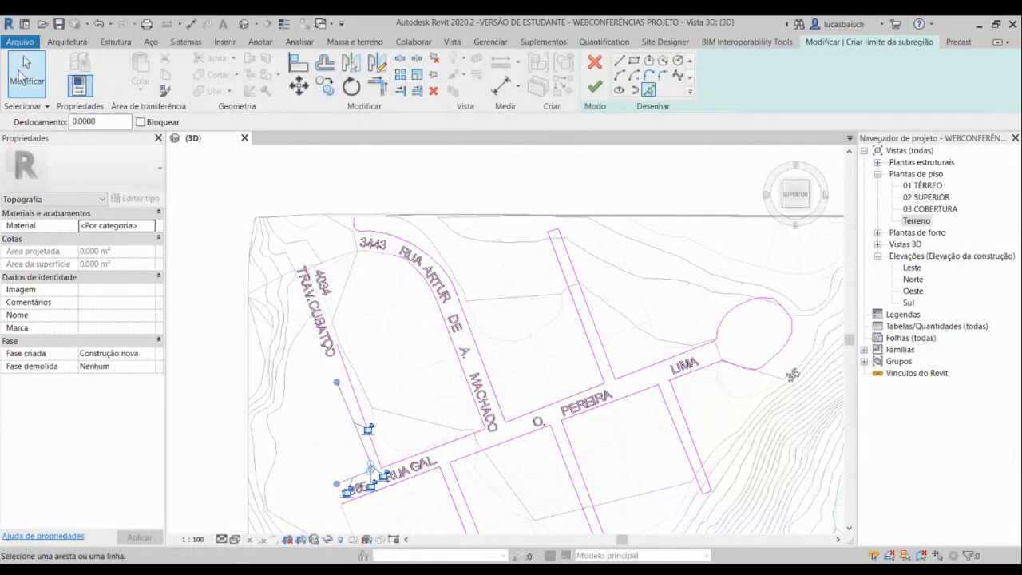
click(19, 75)
scroll(490, 292, down, 2)
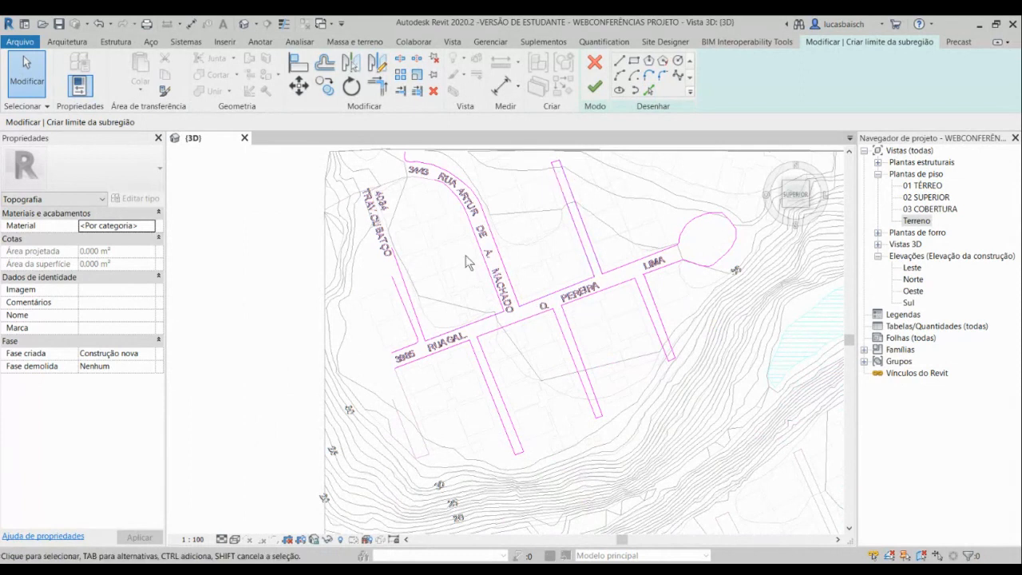
middle_drag(468, 264, 537, 336)
middle_drag(539, 279, 432, 233)
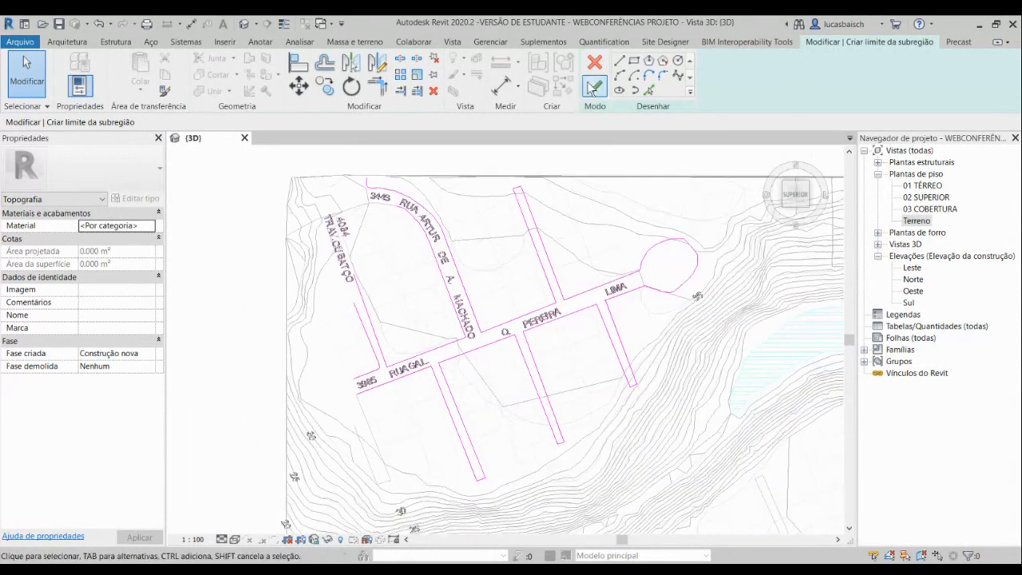
click(595, 86)
drag(803, 440, 631, 145)
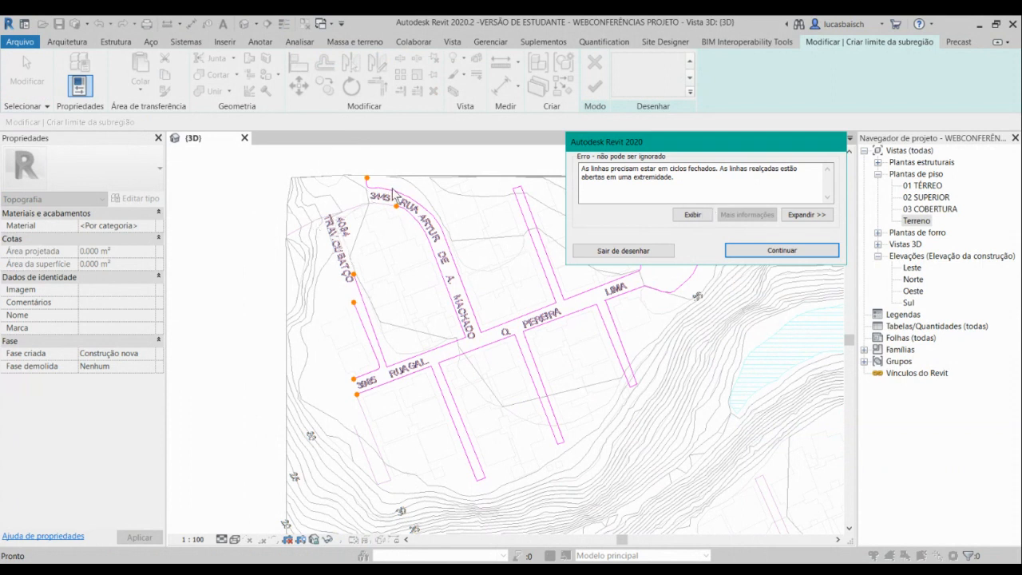
click(786, 252)
scroll(271, 265, up, 4)
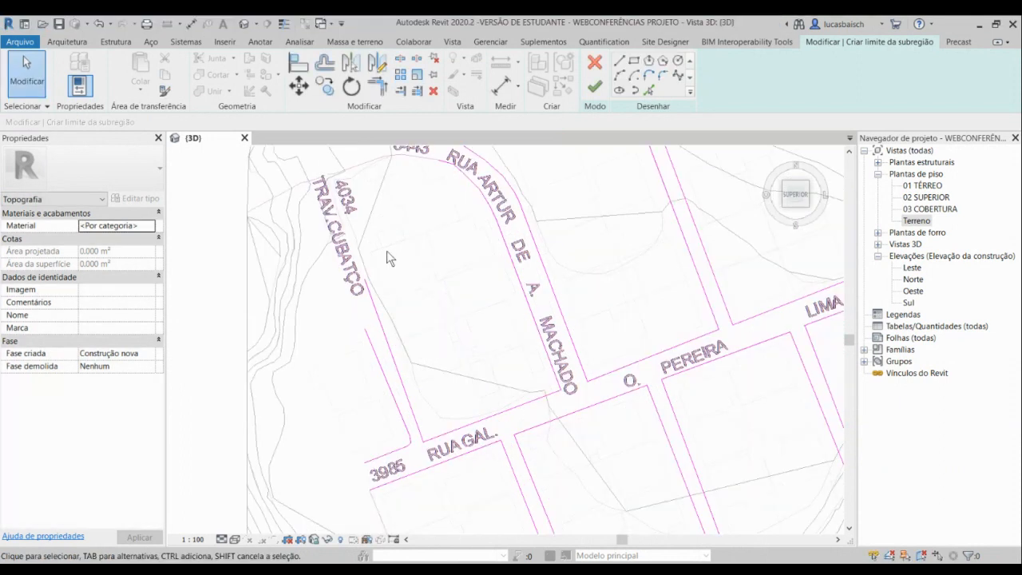
Step: Pick the chained inner edge of the curved street where it runs to the north end of Trav. Cubatço for the subregion boundary
click(651, 88)
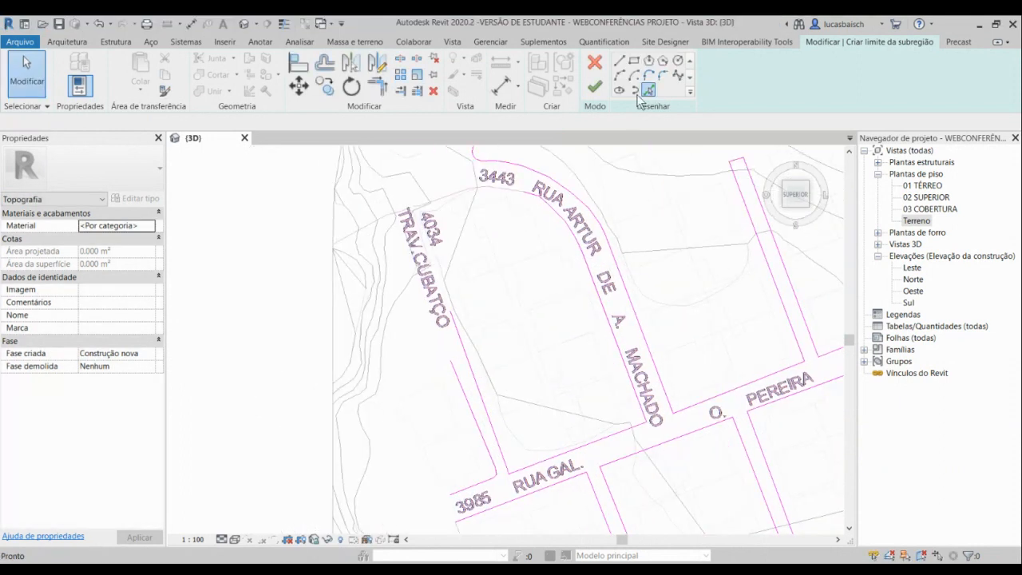
key(Tab)
click(447, 198)
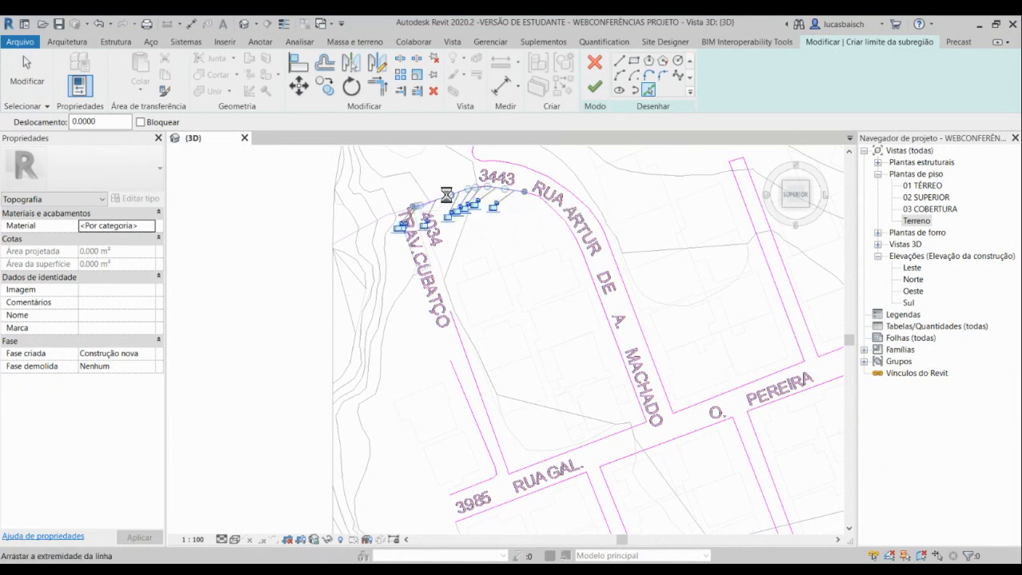
scroll(431, 268, up, 3)
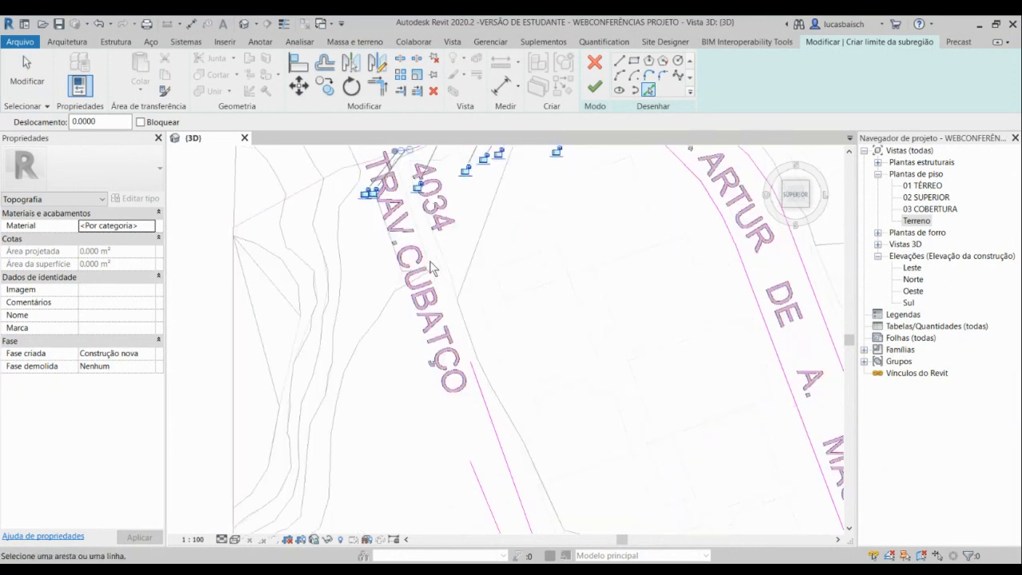
scroll(436, 272, down, 3)
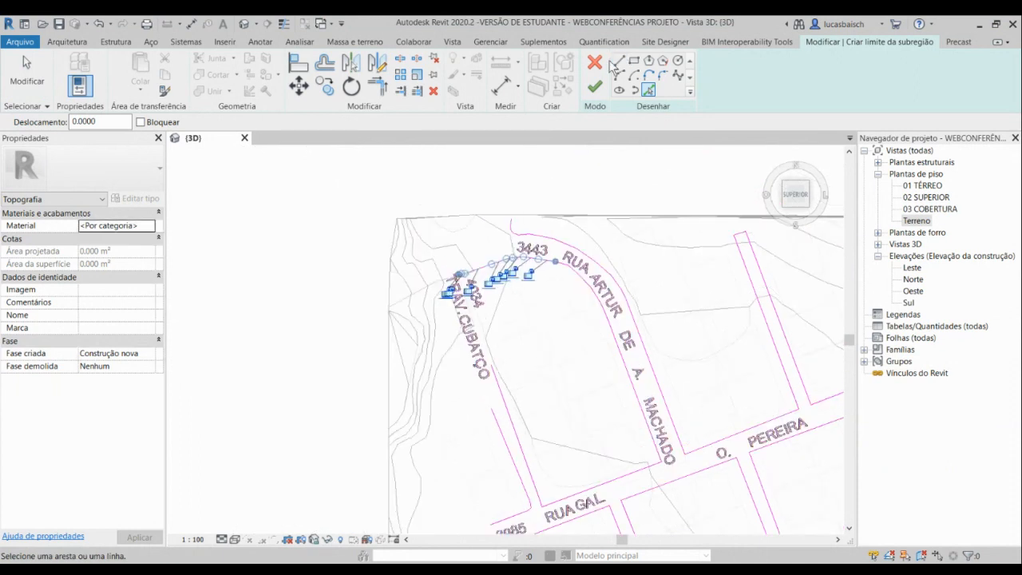
Step: Draw boundary lines extending both edges of Trav. Cubatço north and joining its outer corner to the outer edge of the curved street
click(620, 62)
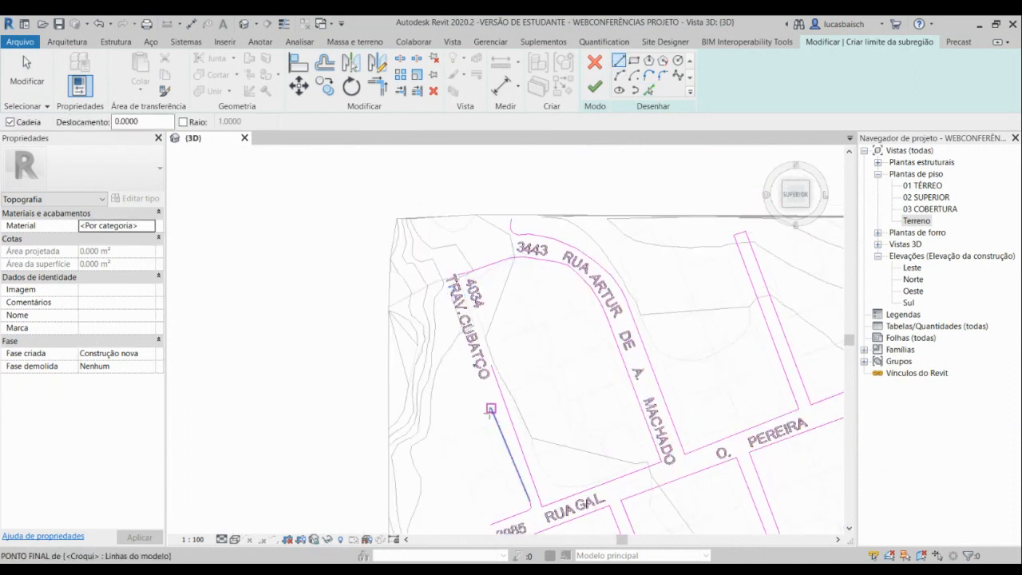
click(491, 409)
scroll(438, 271, up, 2)
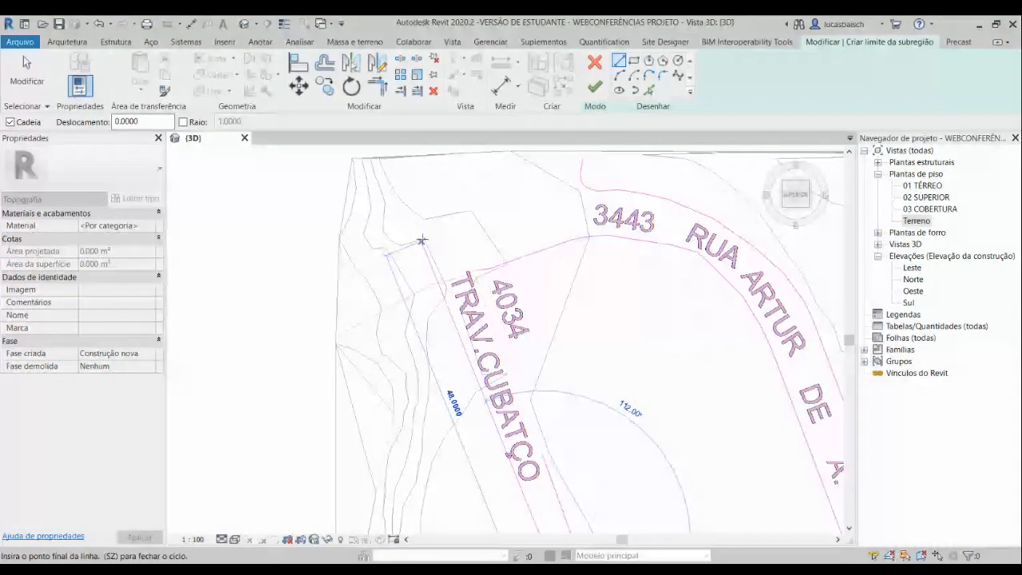
click(421, 240)
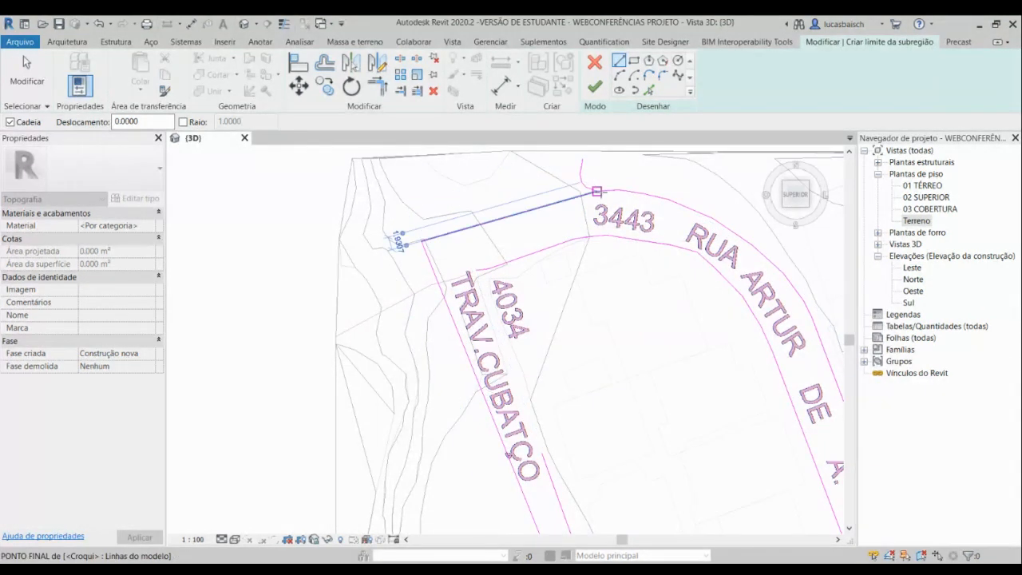
click(398, 234)
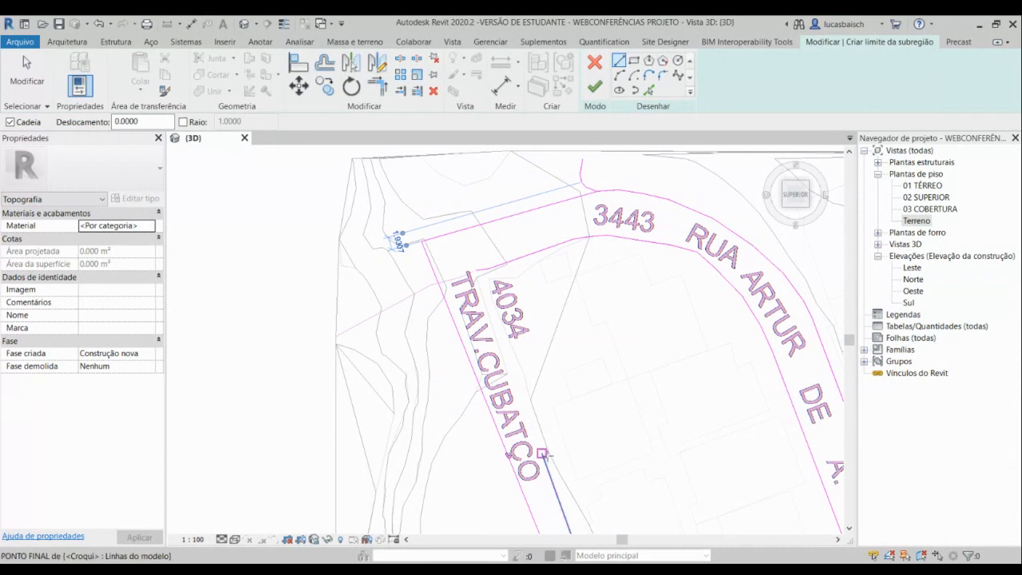
click(542, 453)
key(Escape)
key(Escape)
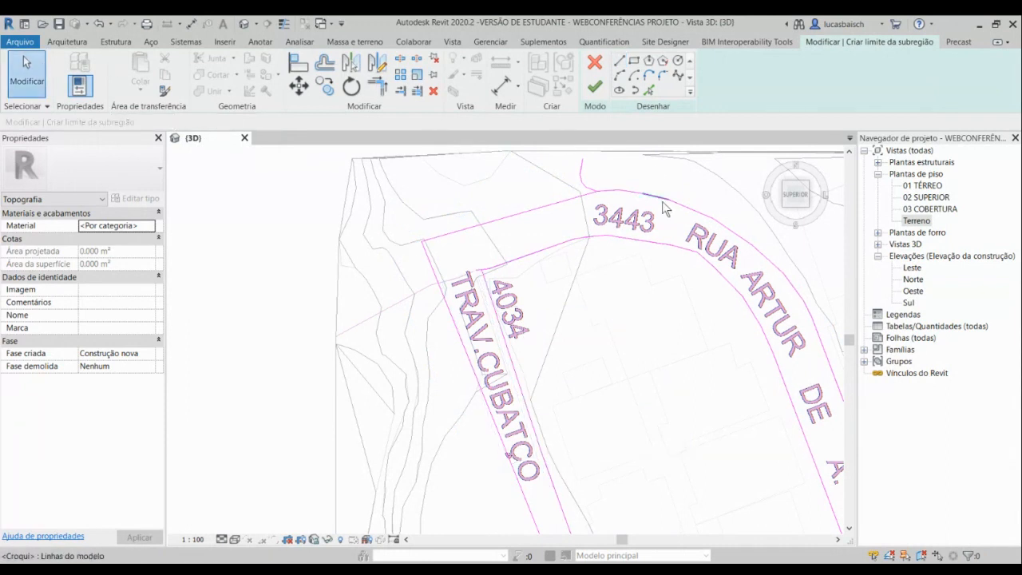
Step: Remove the leftover boundary segments above the curved street near 3443 and the short overhang at the inner corner of Trav. Cubatço
click(585, 169)
key(Delete)
click(584, 183)
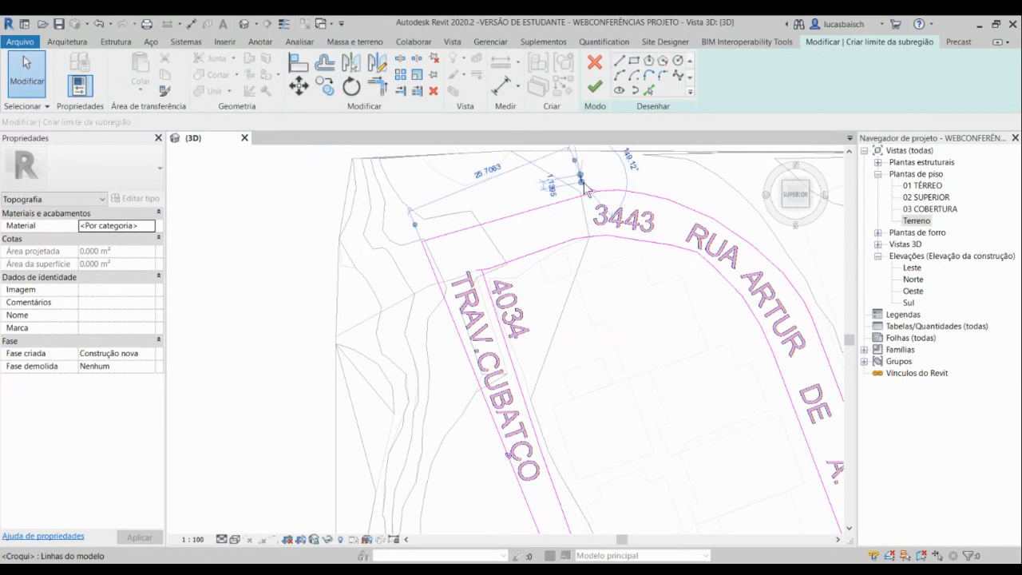
scroll(585, 187, up, 3)
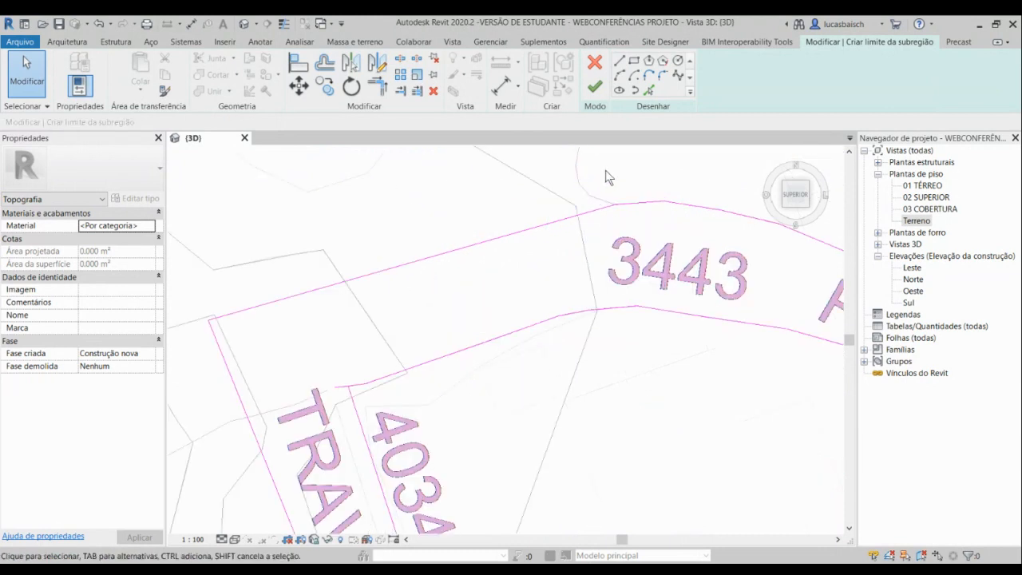
scroll(606, 170, down, 2)
scroll(466, 298, up, 4)
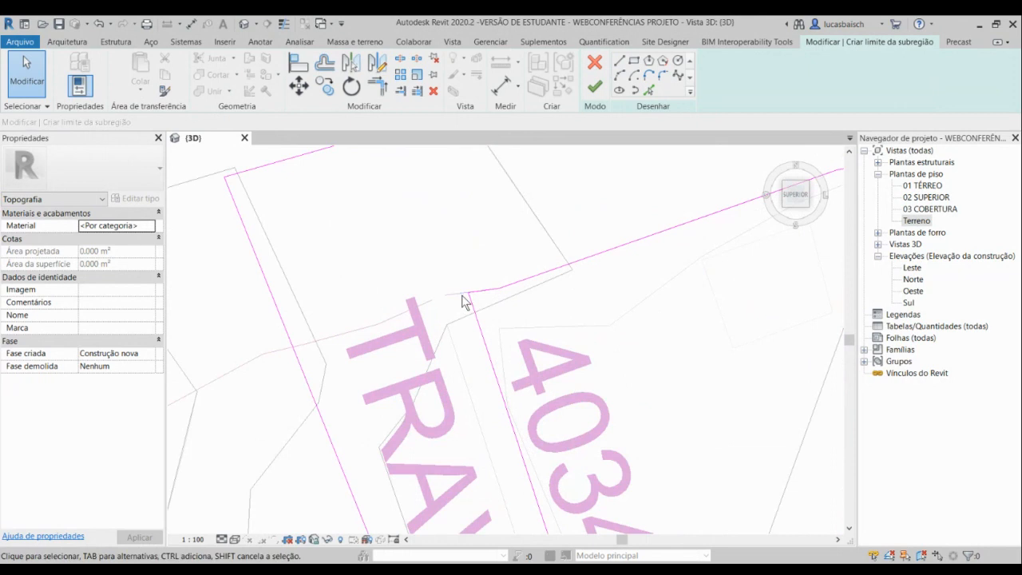
scroll(466, 302, down, 4)
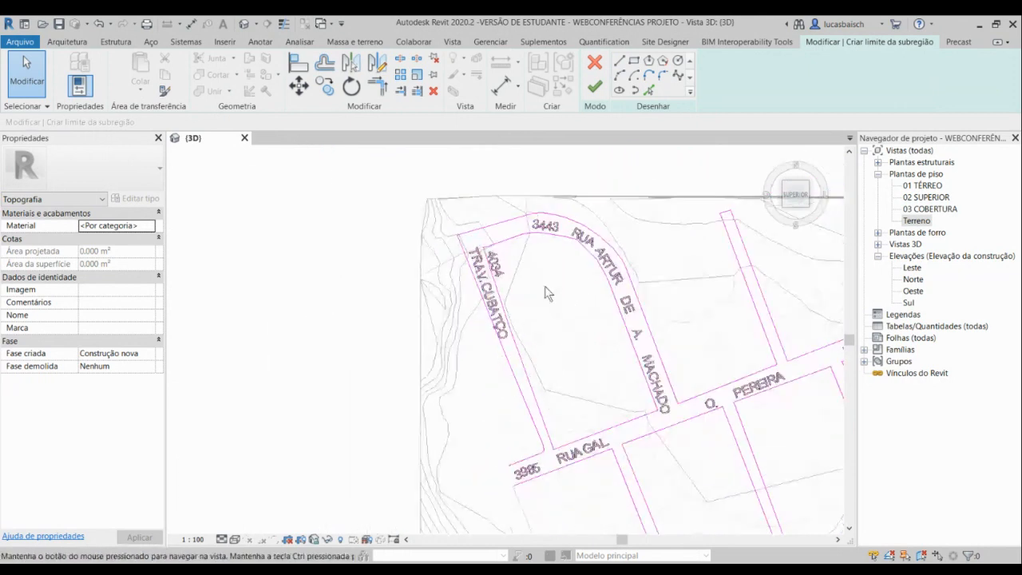
Step: Close the open western end of Rua Gal. at 3985 with a boundary line and finish the subregion
middle_drag(545, 286, 563, 198)
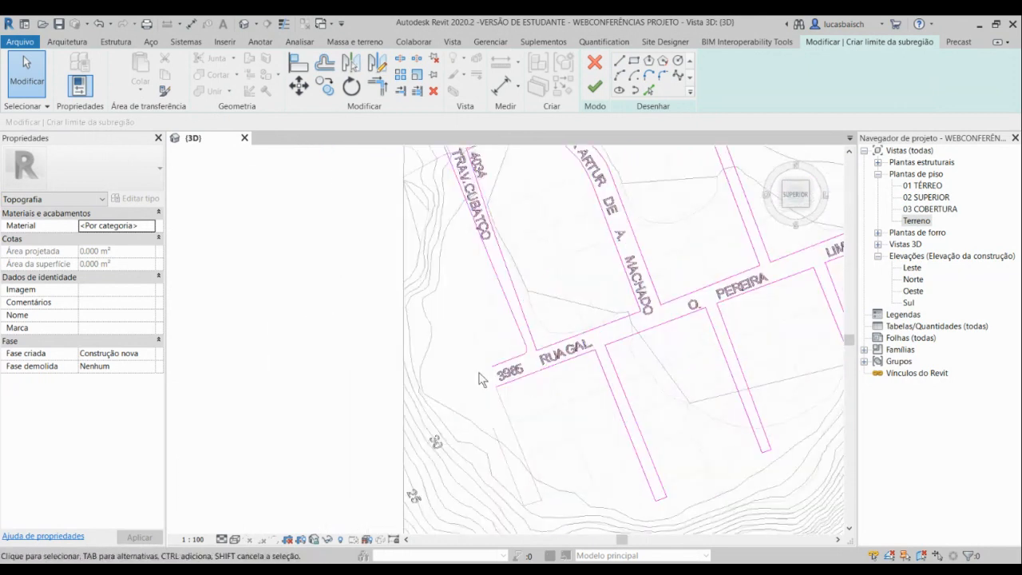
click(619, 60)
scroll(469, 391, up, 3)
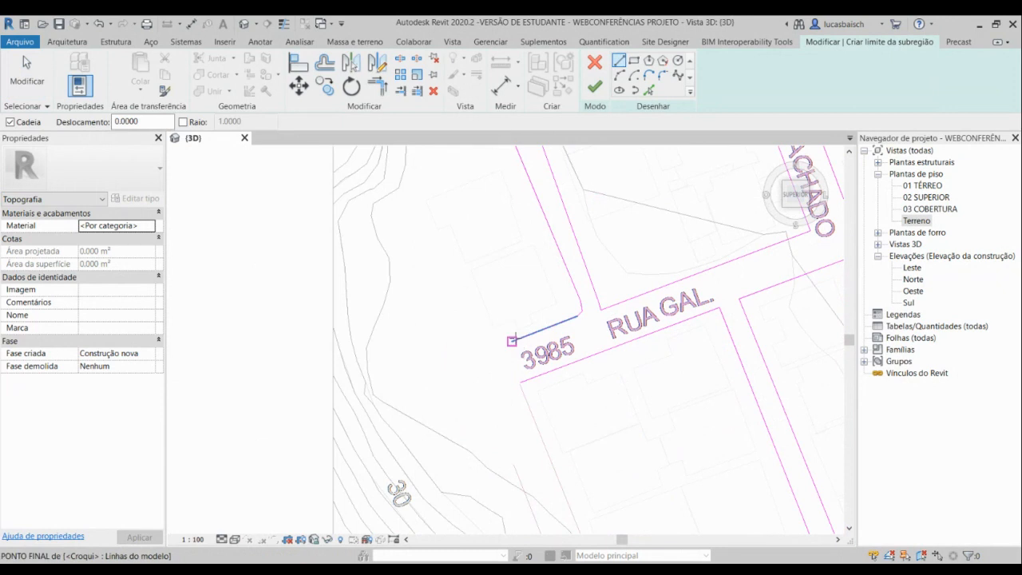
click(526, 380)
key(Escape)
key(Escape)
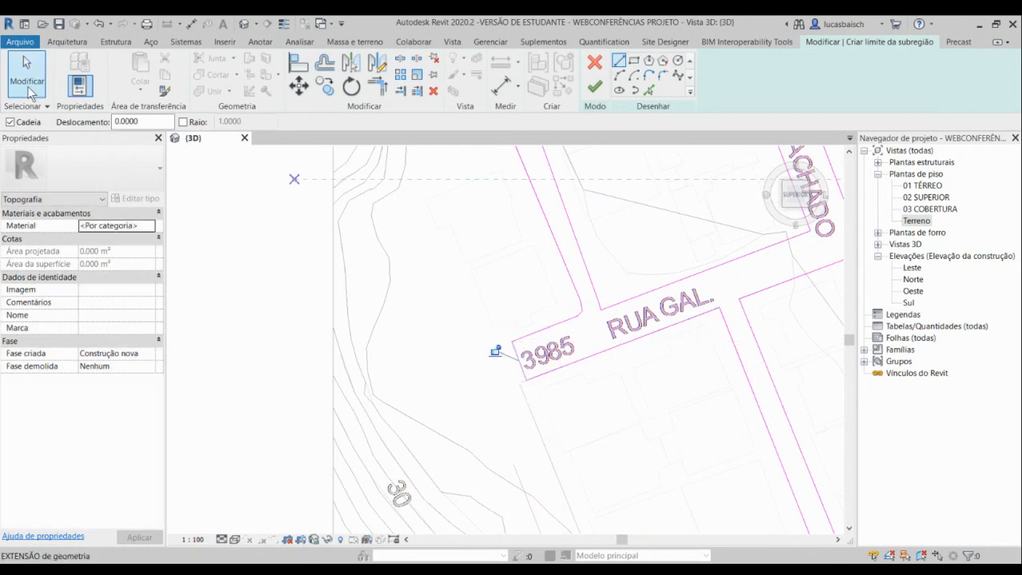
click(594, 88)
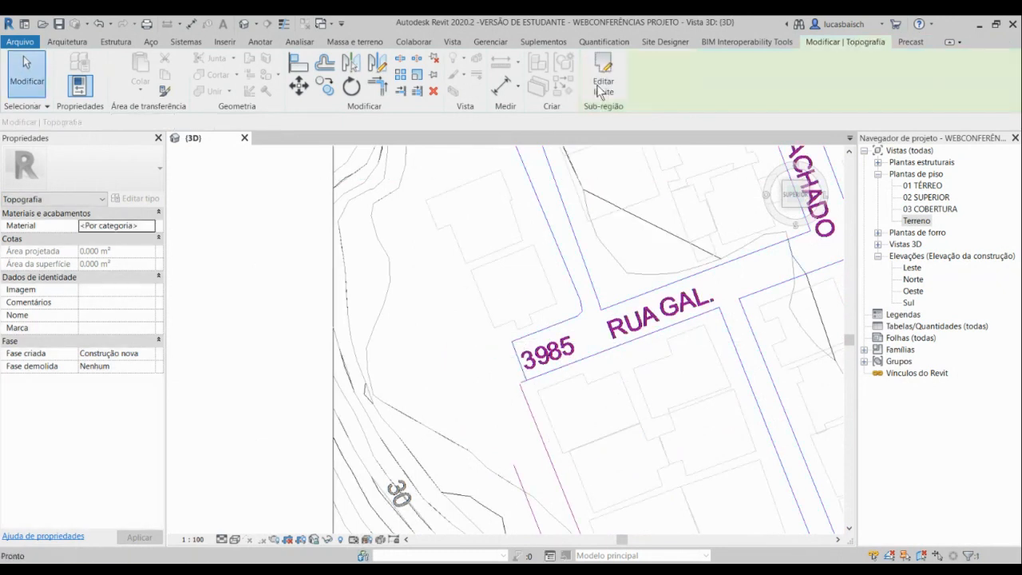
Step: Turn the 3D view to an angled corner view and set its visual style to Sombreado (shaded)
scroll(317, 182, down, 5)
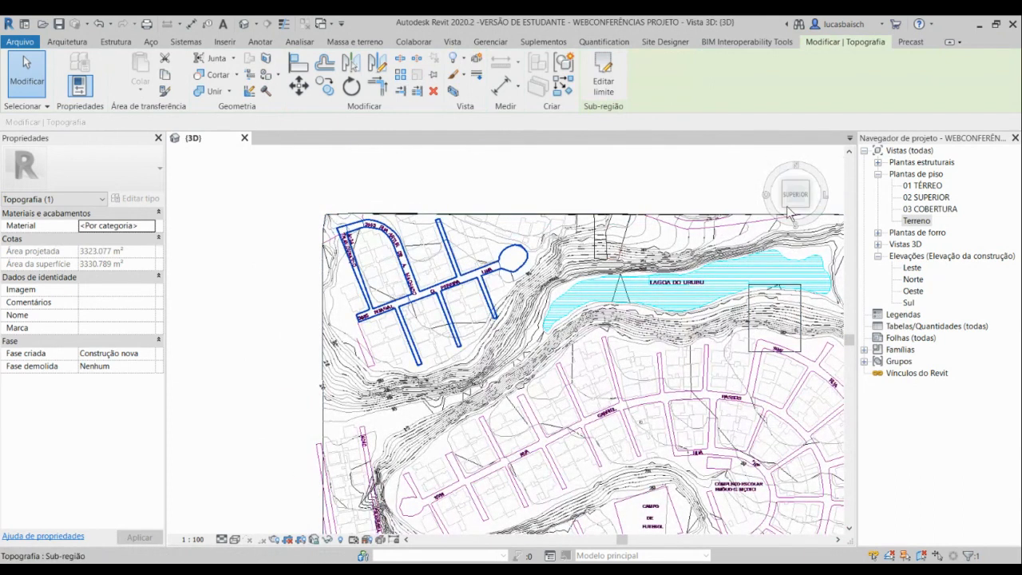
click(235, 539)
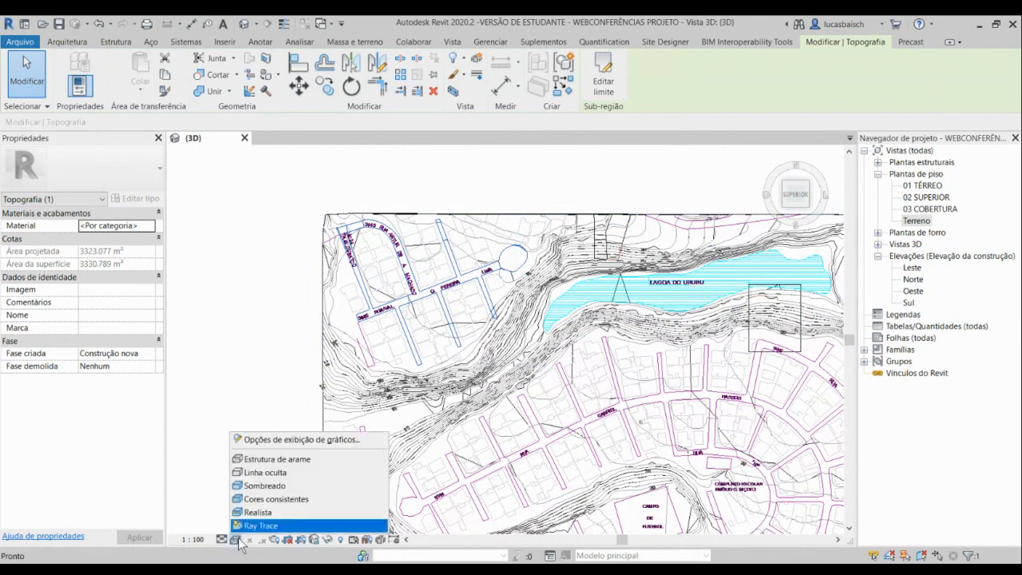
click(269, 486)
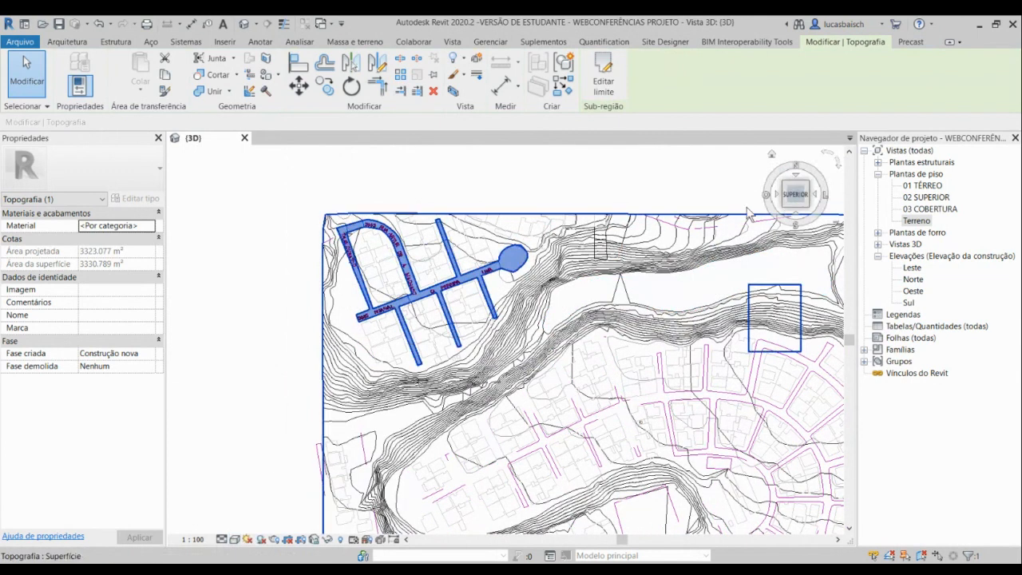
click(788, 212)
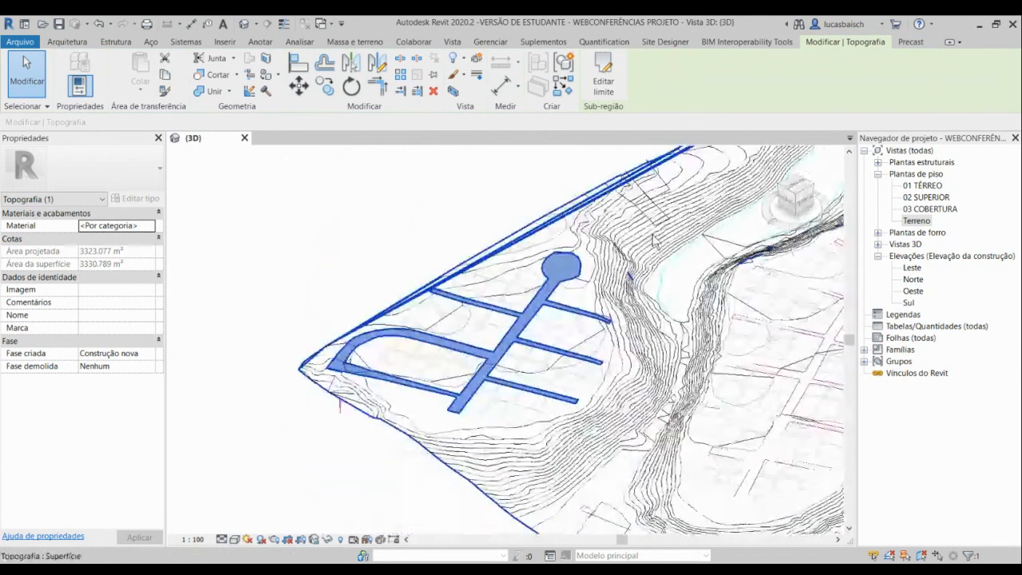
click(322, 244)
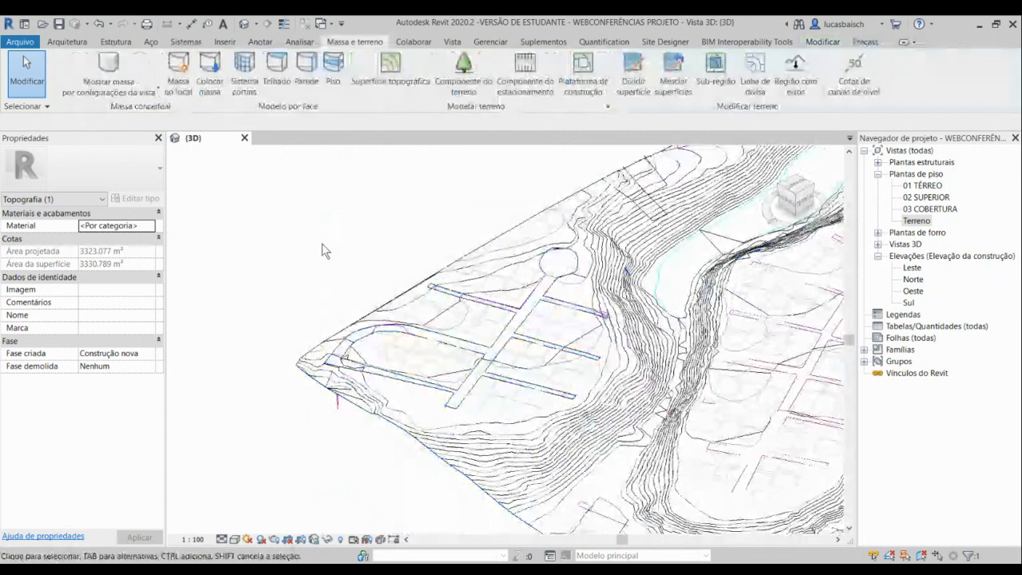
click(236, 540)
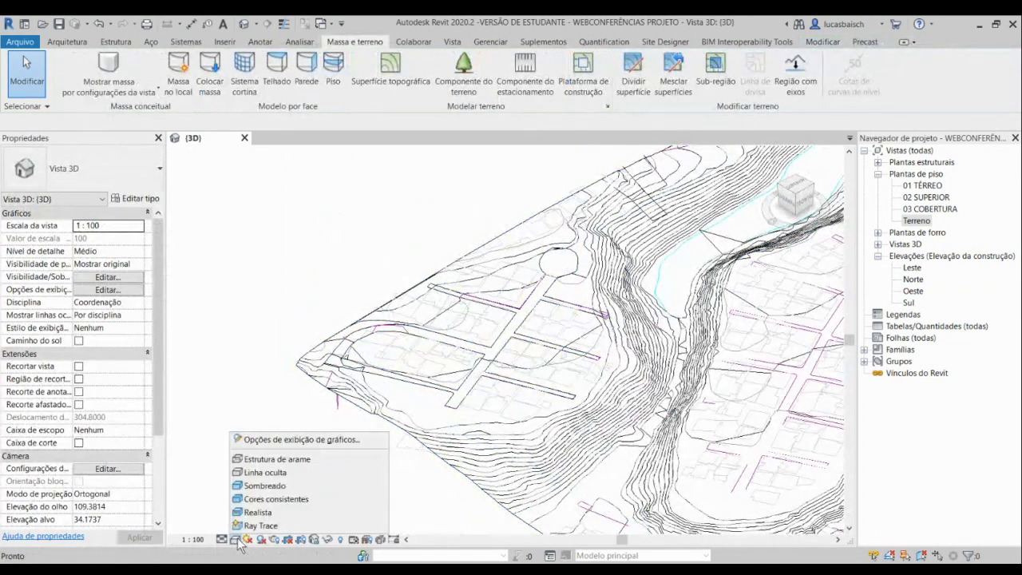
click(257, 486)
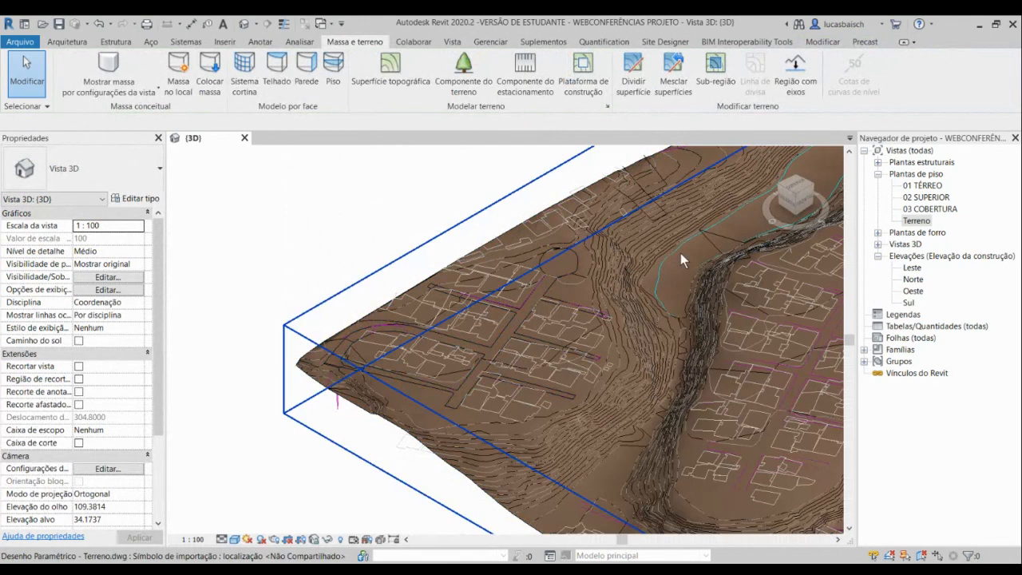
Step: Select the main terrain surface and the street subregion in turn to compare what each one covers
click(381, 423)
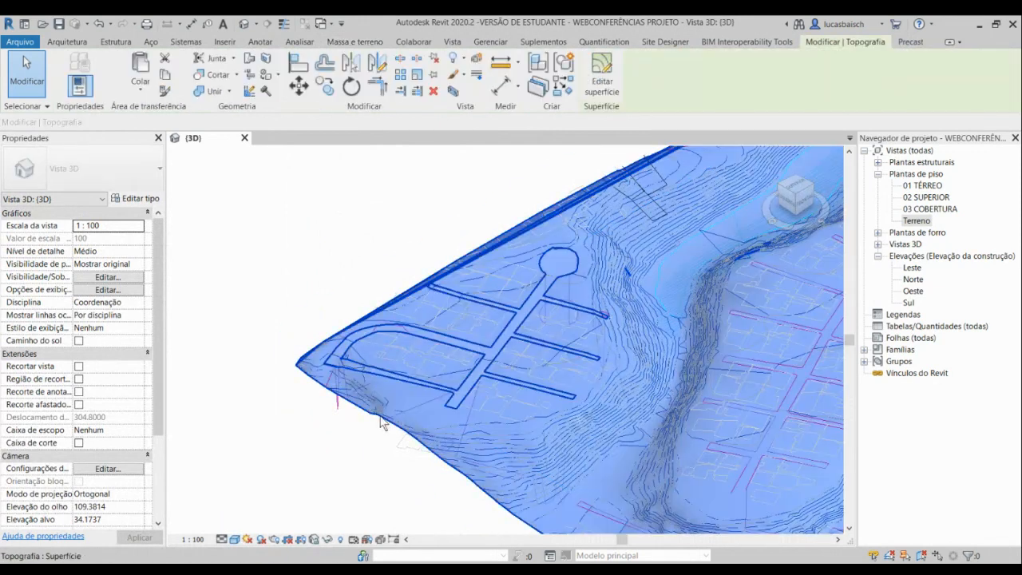
click(404, 220)
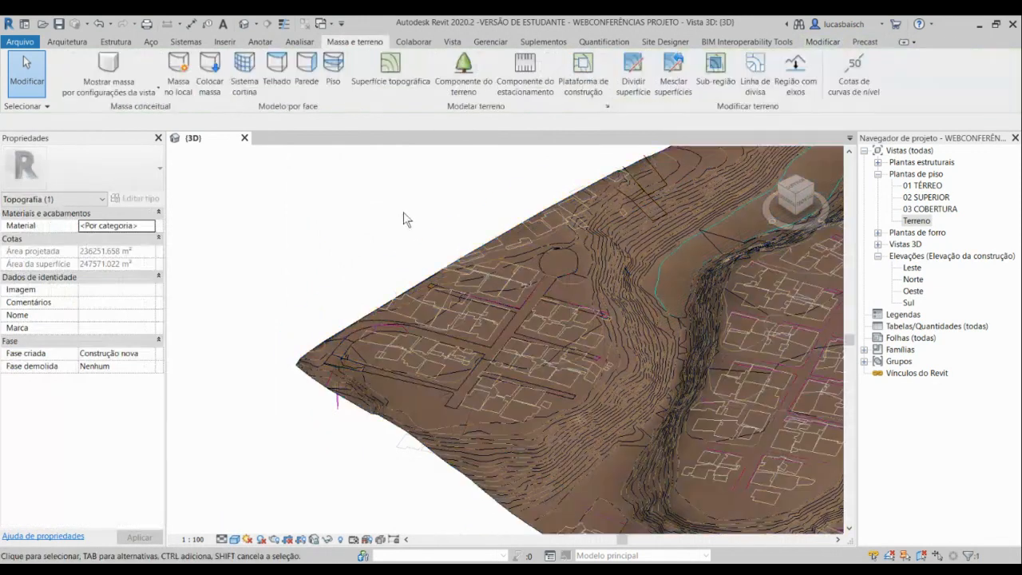
click(337, 368)
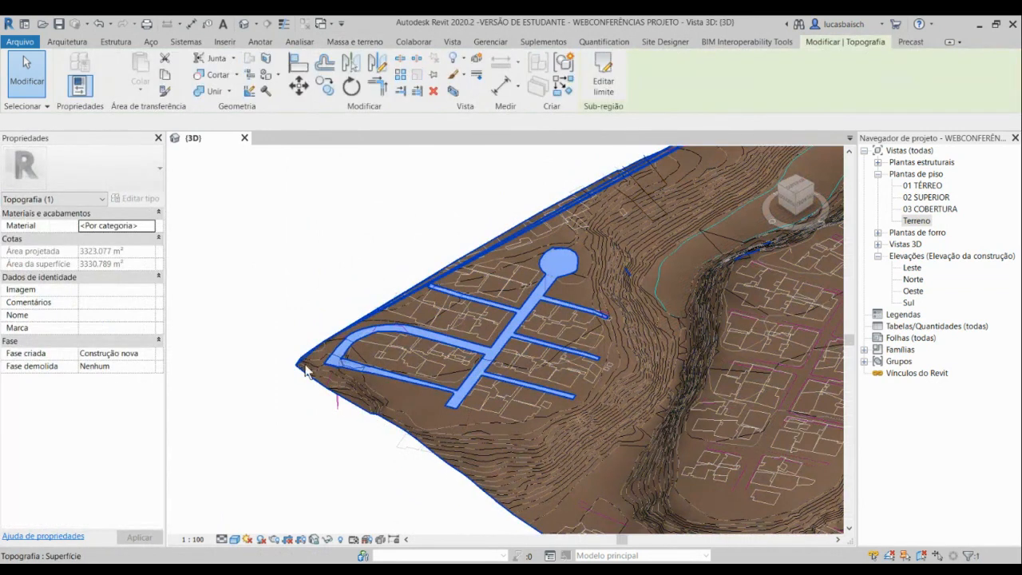
click(336, 282)
click(366, 337)
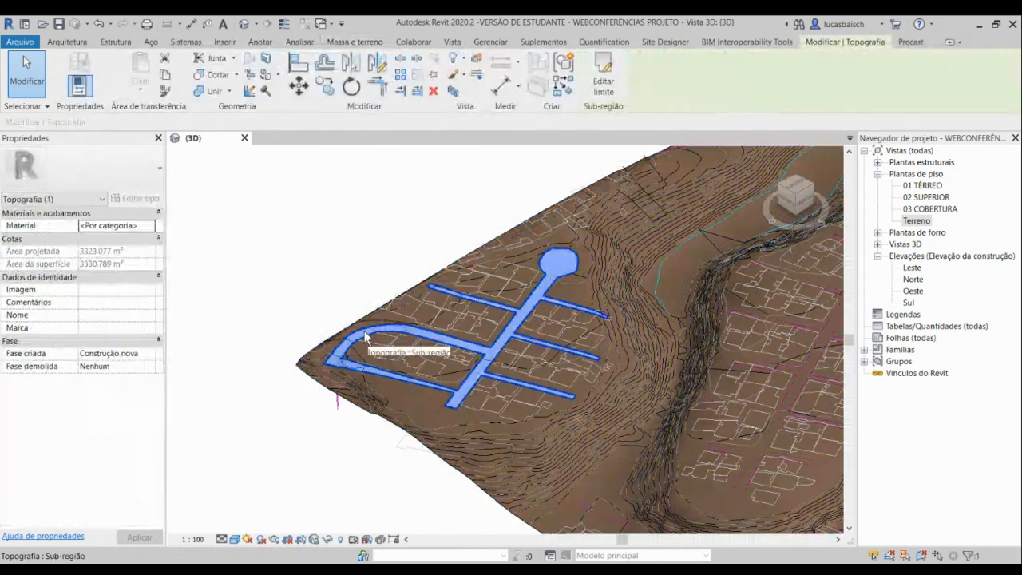
click(361, 323)
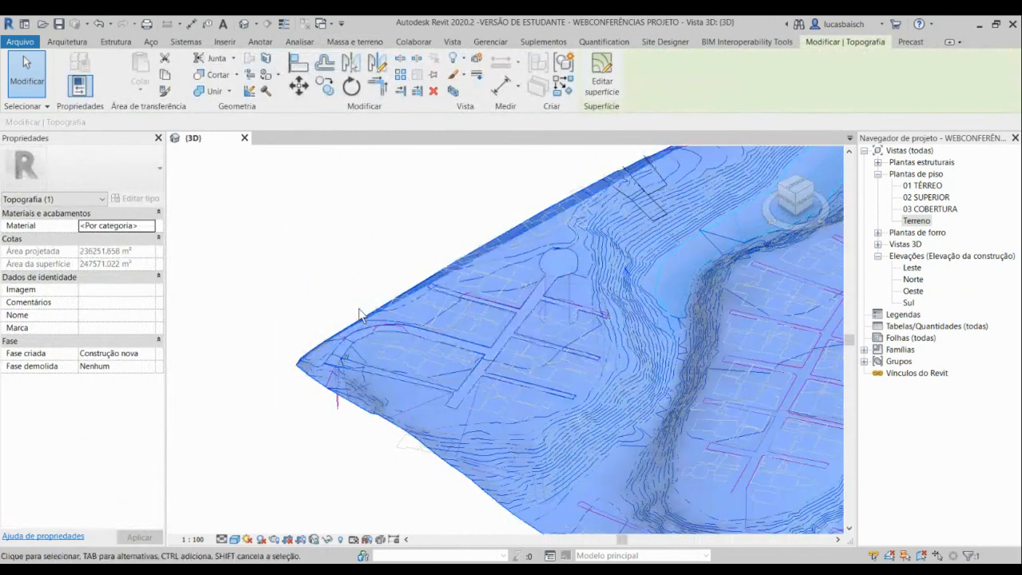
Step: Delete the street subregion from the terrain, undo the deletion and reselect the subregion to check it
click(358, 306)
click(376, 323)
key(Delete)
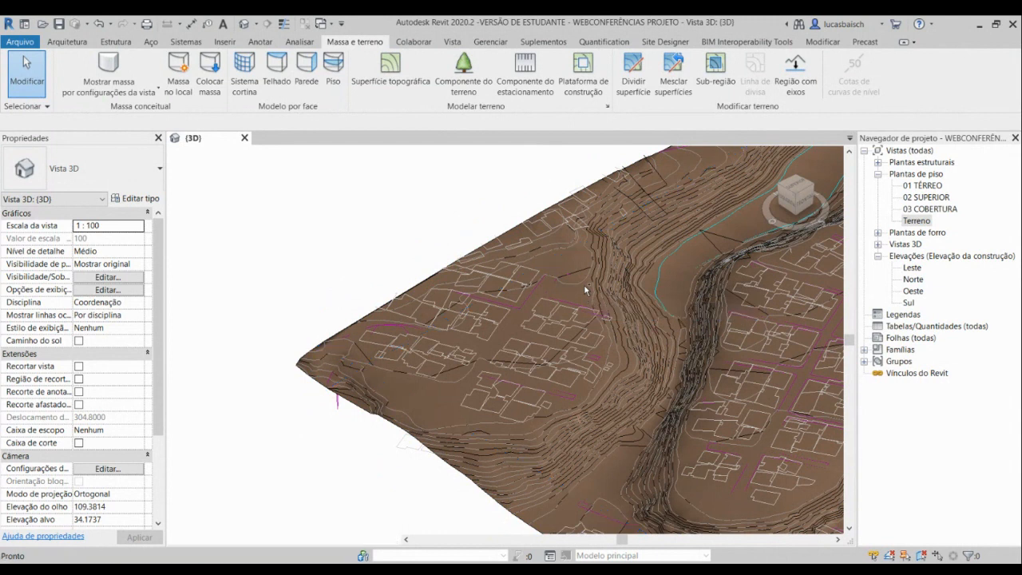
click(570, 267)
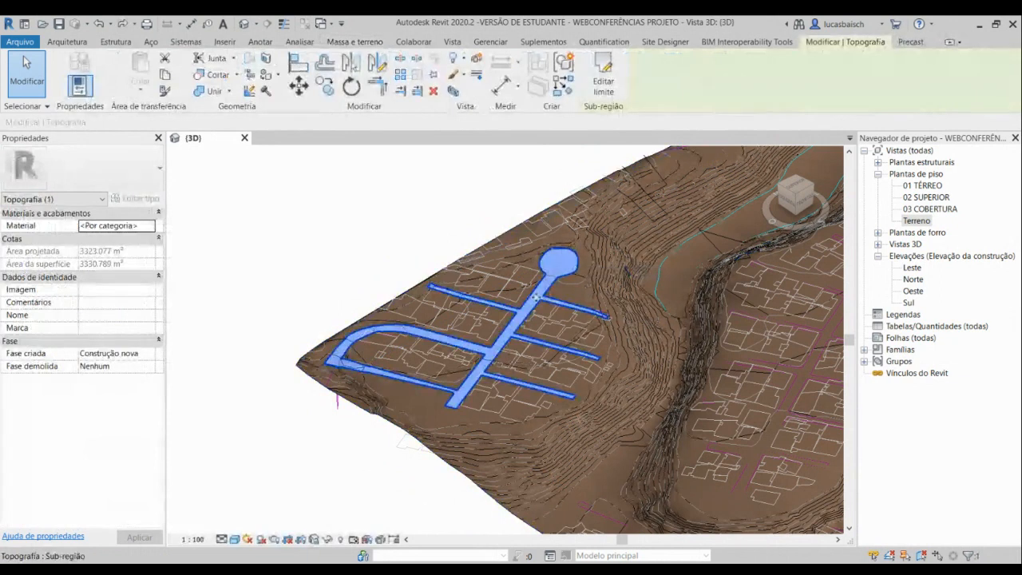
click(373, 245)
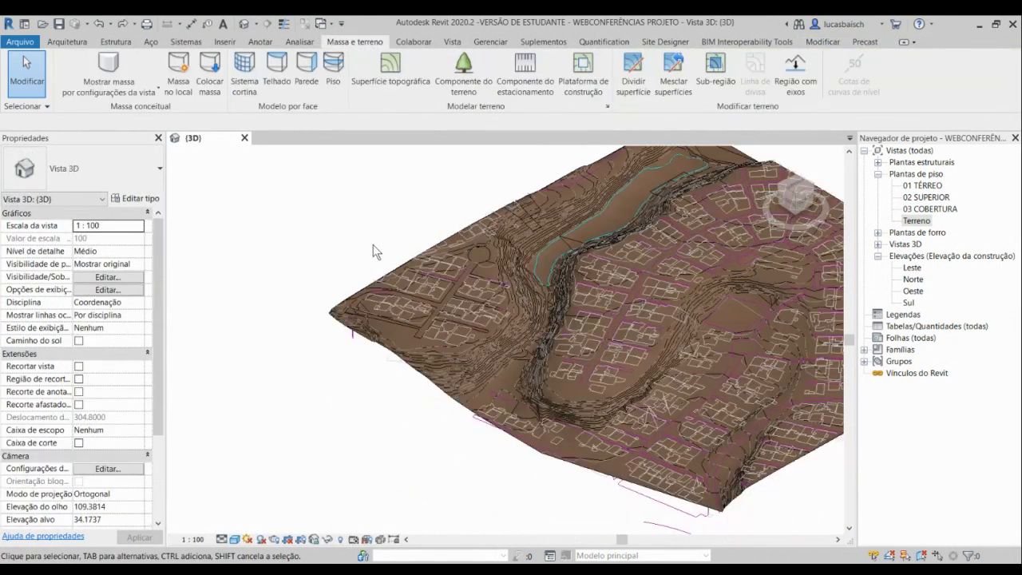
Step: Select the street subregion again and examine it alongside the surrounding main surface across the whole terrain
click(487, 254)
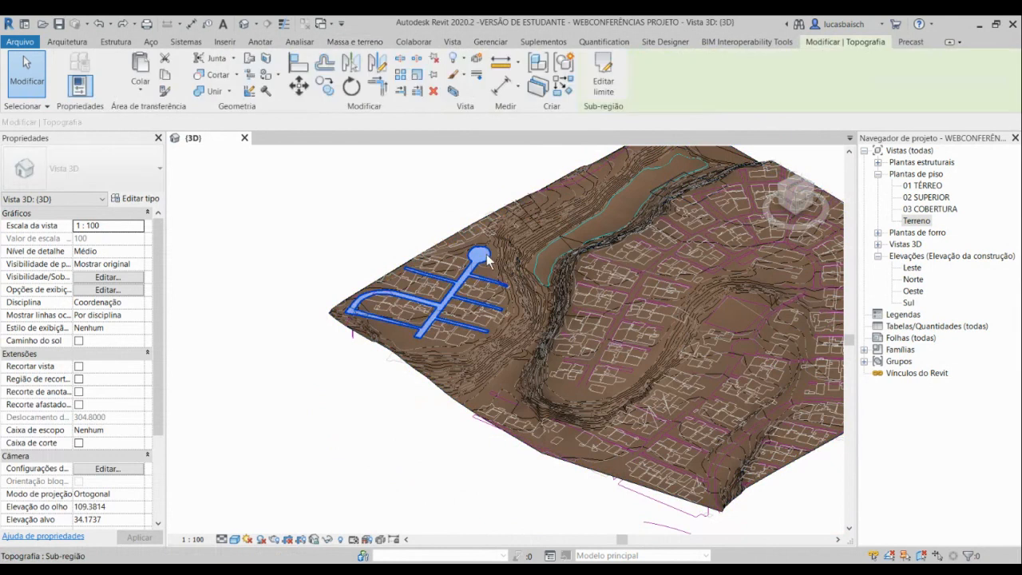
click(366, 200)
shift+middle_drag(605, 255, 414, 256)
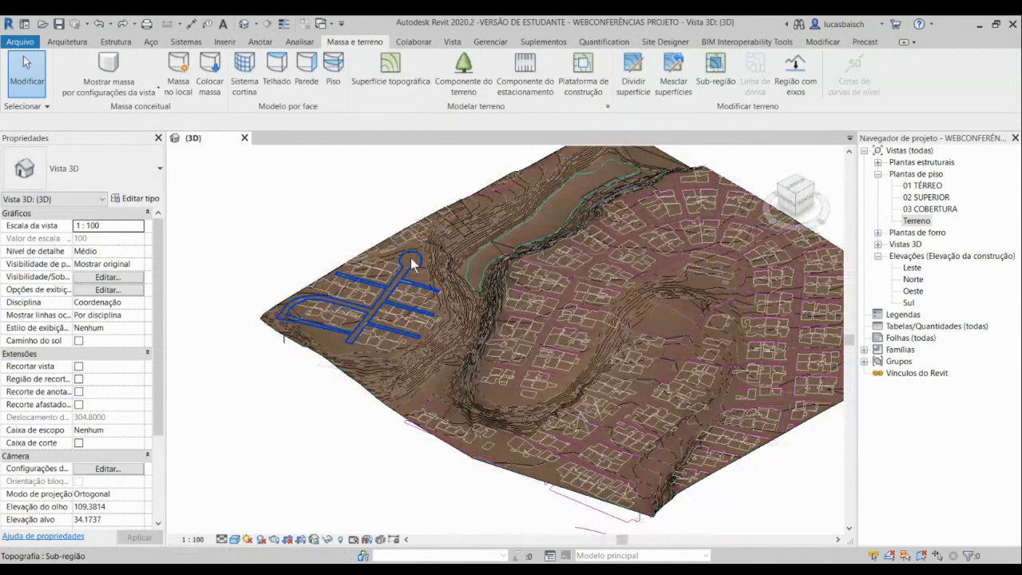
key(Tab)
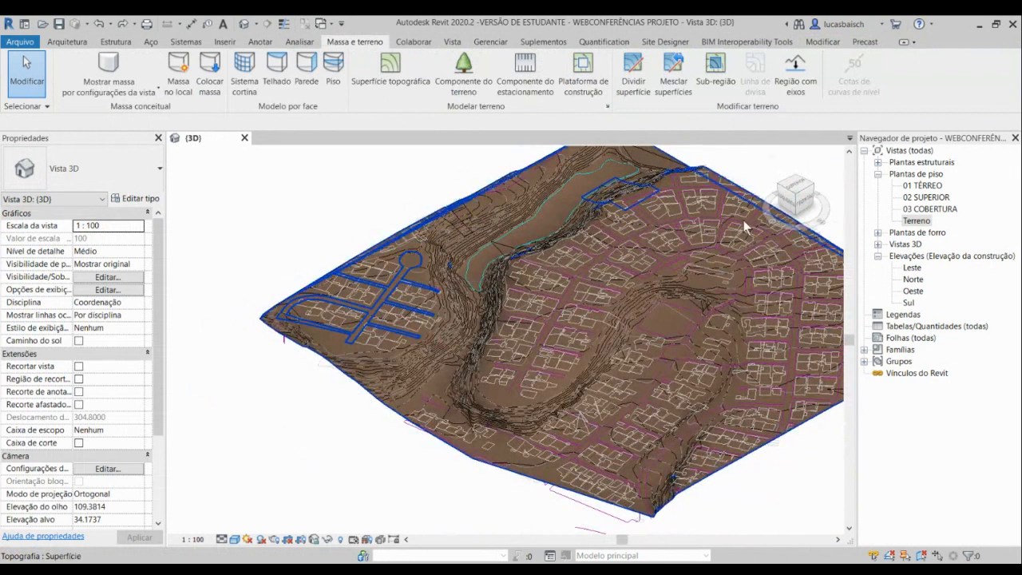
Step: Start a new terrain subregion with the 3D view seen from above and set its visual style to Estrutura de arame (wireframe)
click(798, 190)
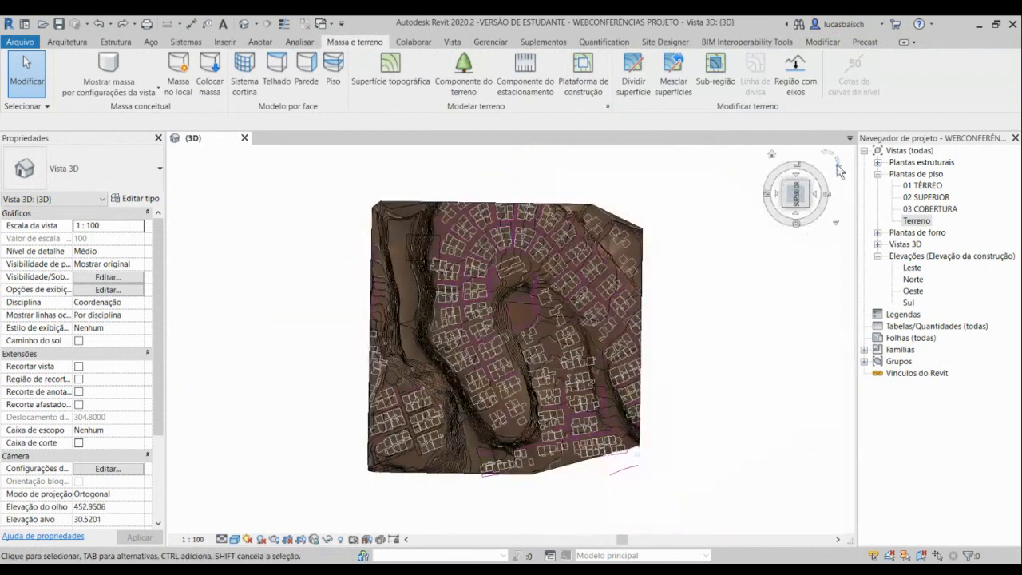
scroll(583, 220, up, 3)
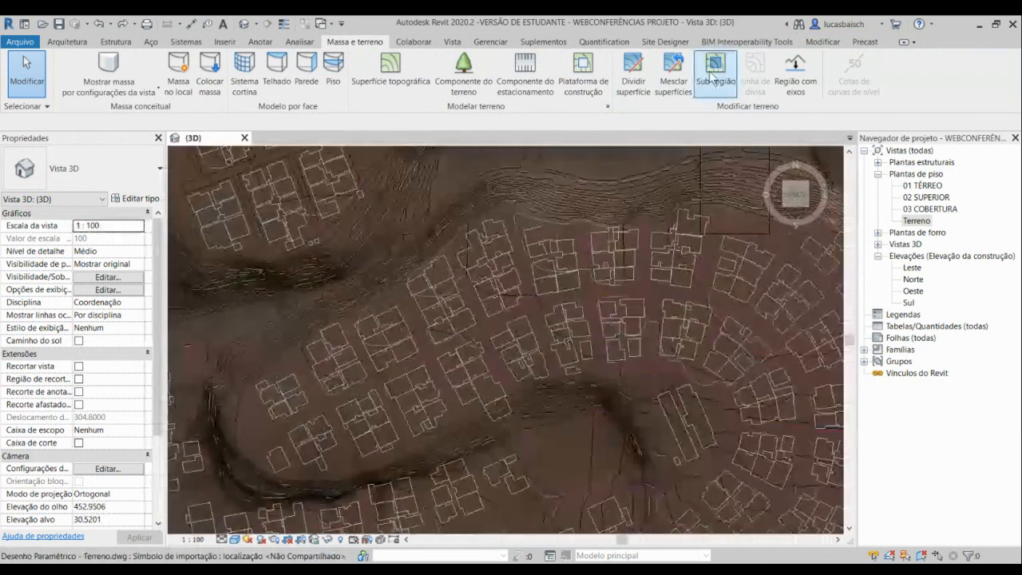
click(713, 71)
middle_drag(634, 233, 580, 388)
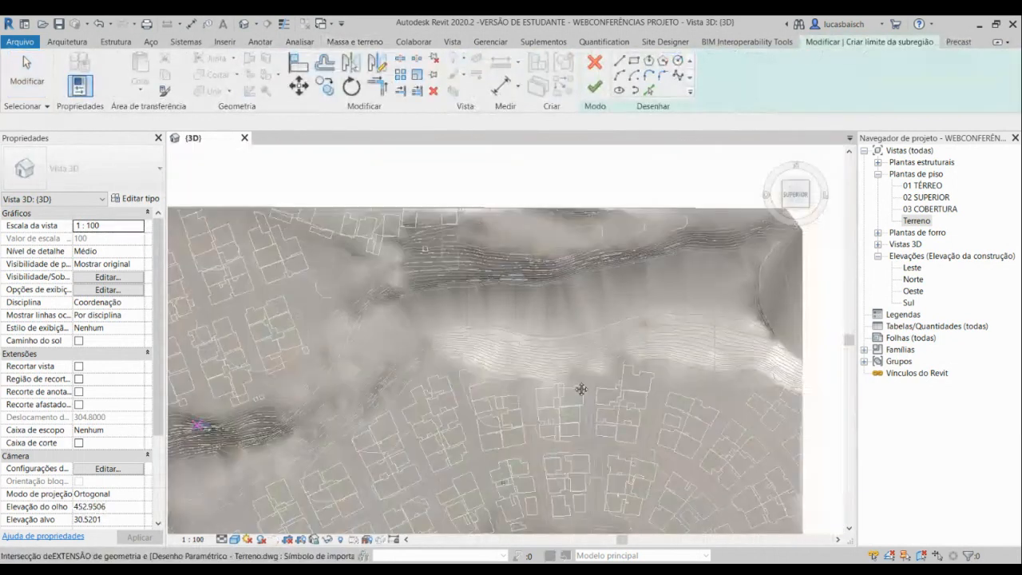
click(234, 540)
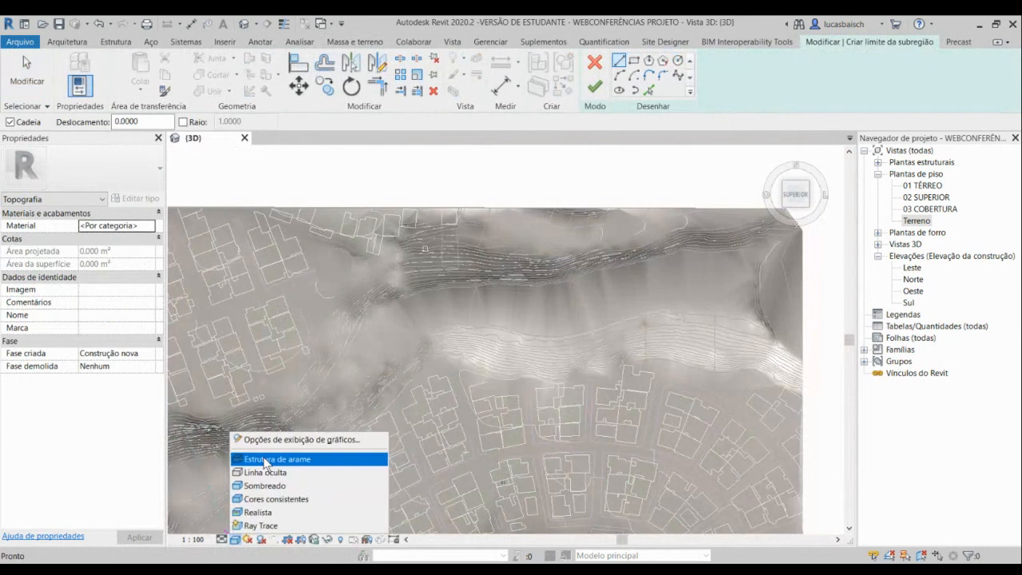
click(263, 457)
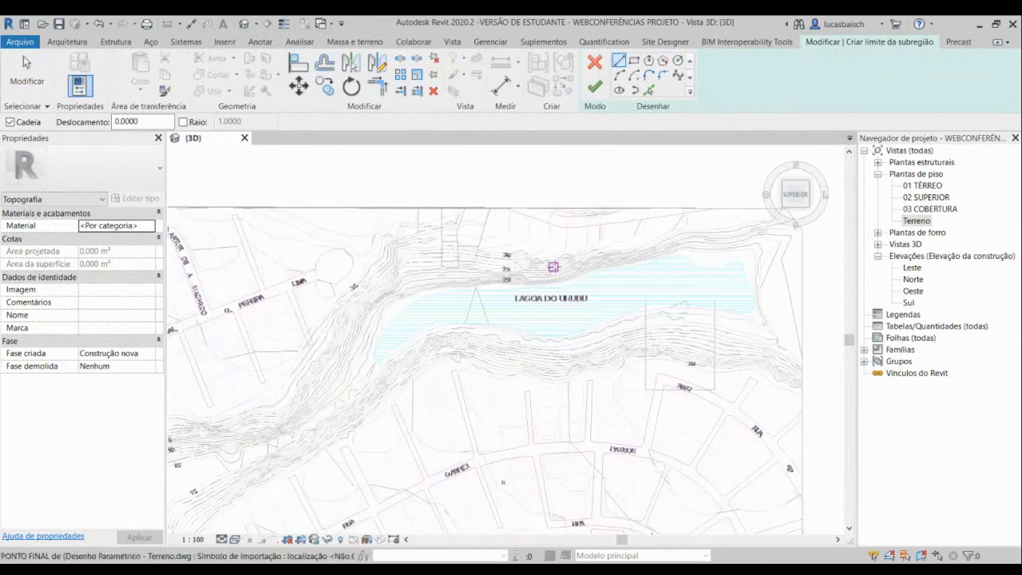
Step: Pick the whole connected outline of Lagoa do Urubu from the imported drawing as the boundary and finish the subregion
click(647, 90)
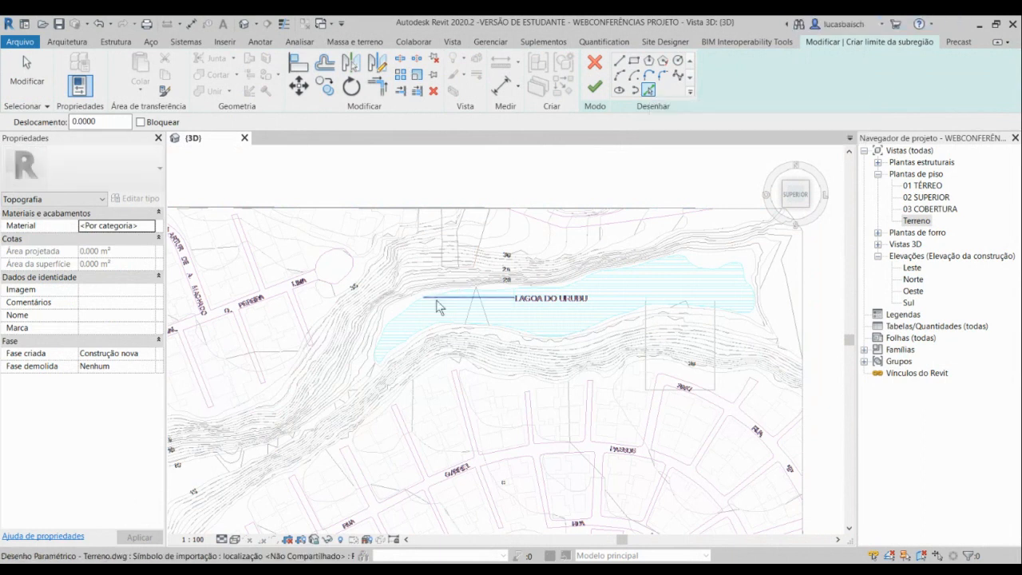
scroll(441, 299, up, 3)
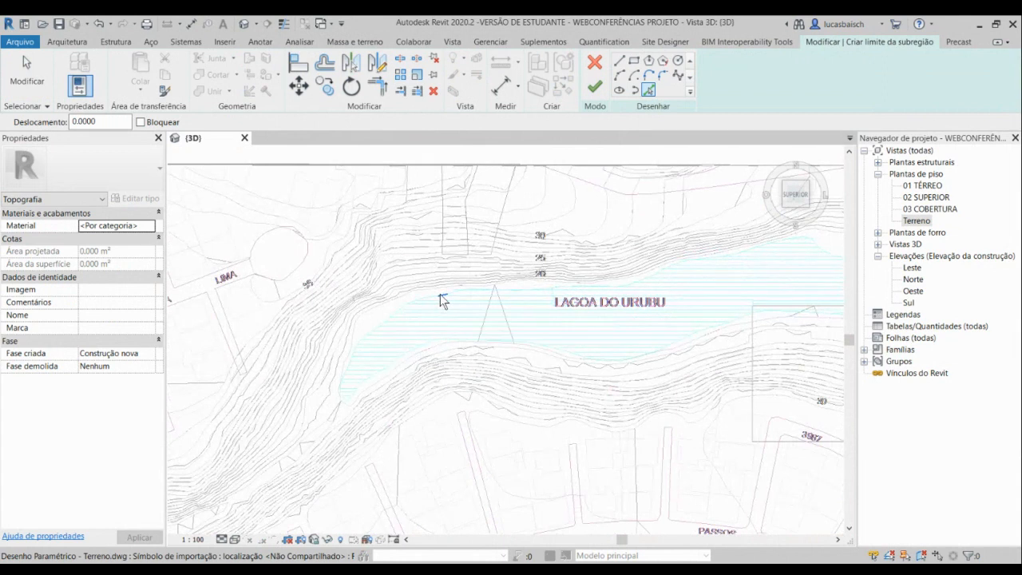
scroll(448, 299, up, 4)
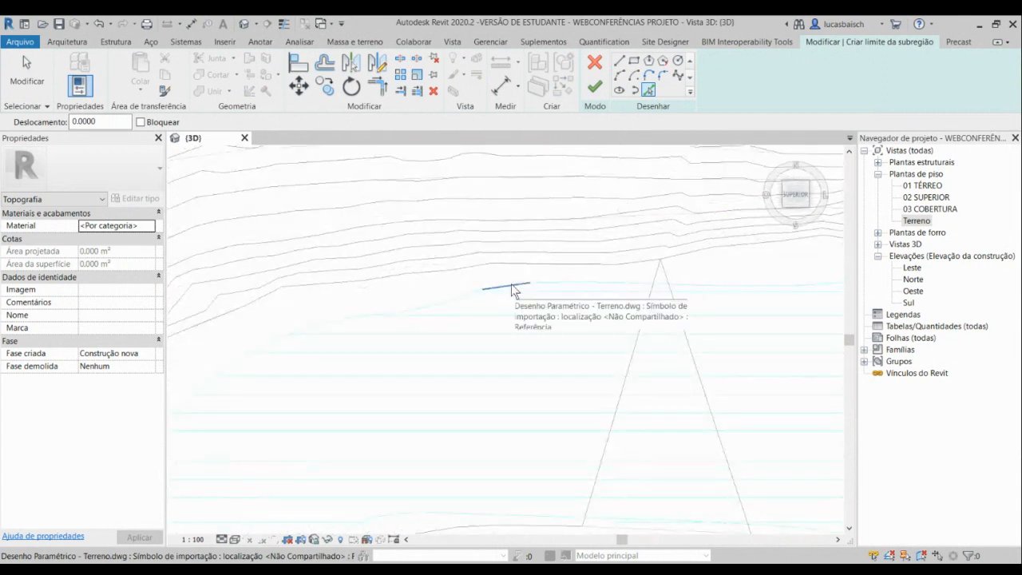
scroll(512, 289, down, 4)
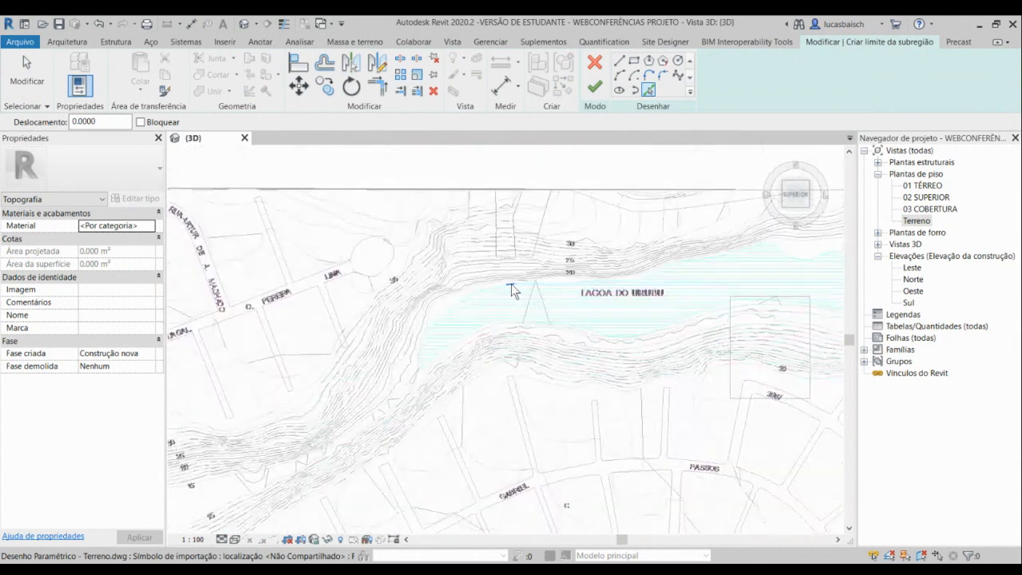
key(Tab)
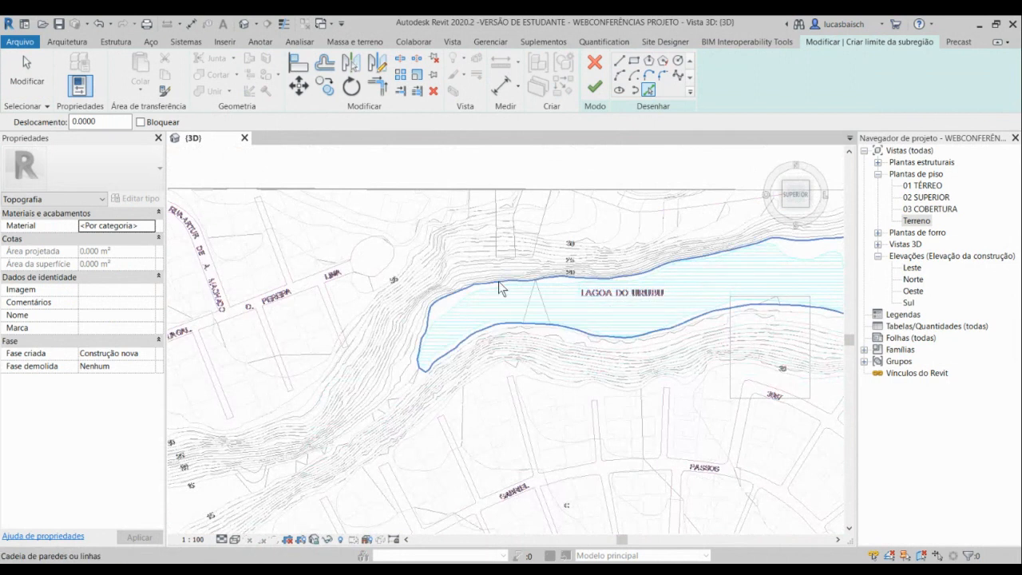
click(501, 289)
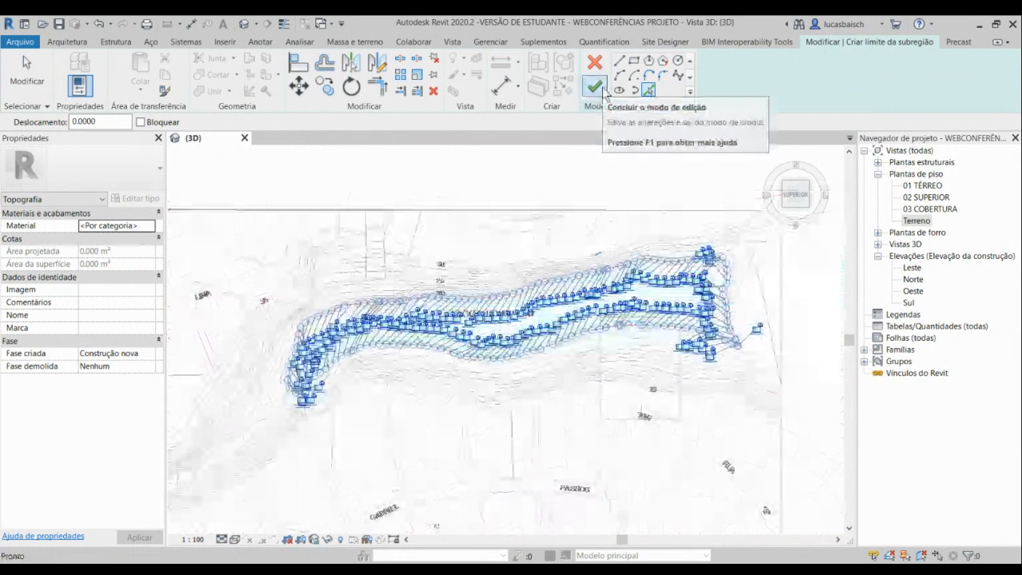
click(605, 92)
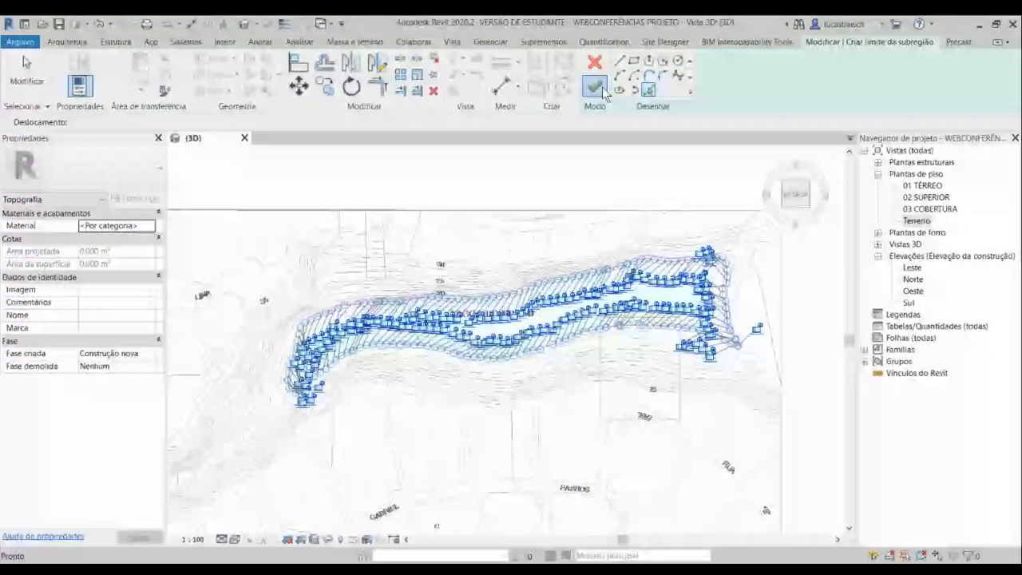
Step: Return the 3D view to the angled corner orientation and set its visual style to Sombreado (shaded)
click(785, 209)
click(235, 539)
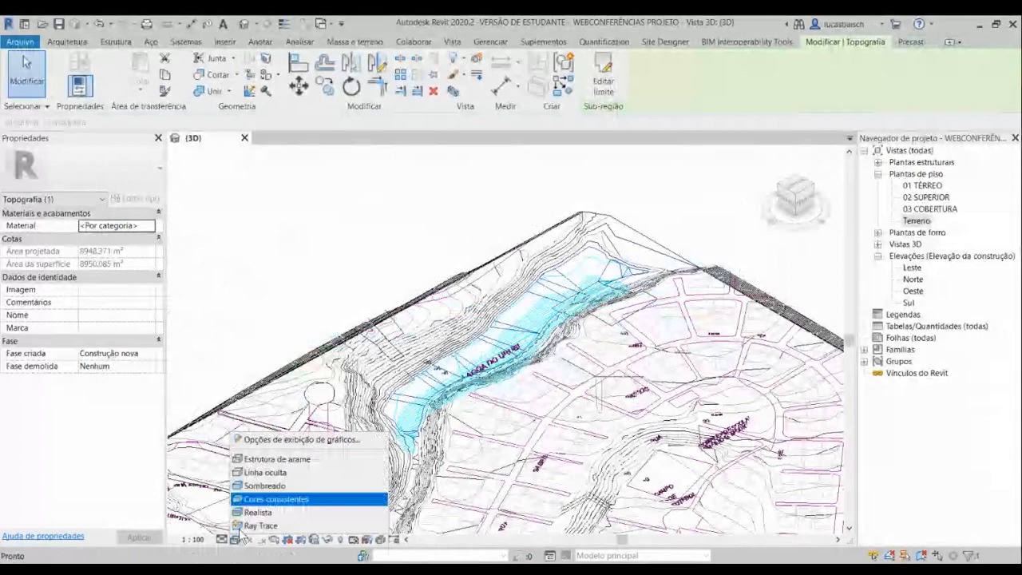
click(295, 484)
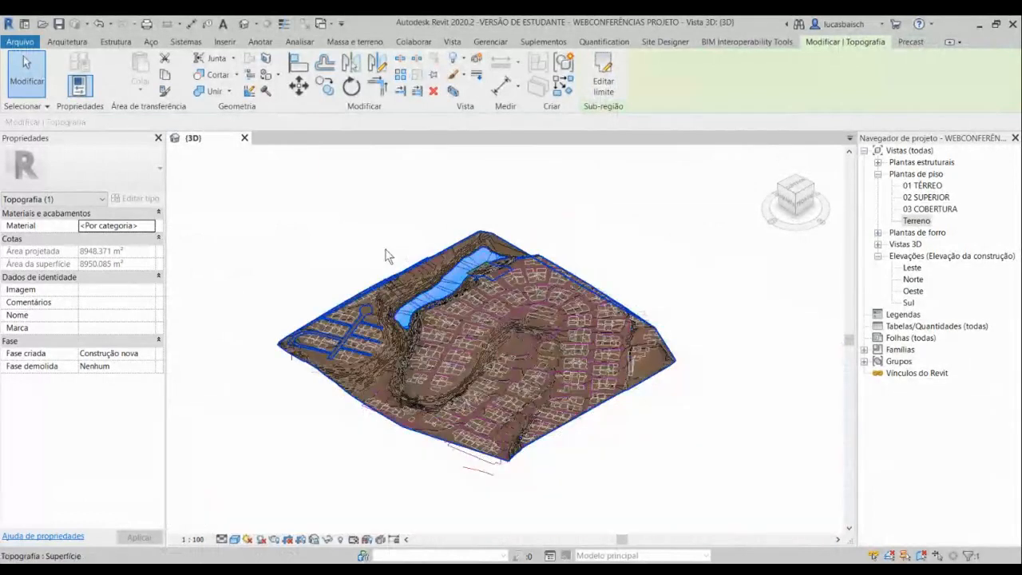
Step: Select the street subregion and the lake subregion in turn to compare the areas they cover on the terrain
scroll(431, 257, up, 1)
middle_drag(424, 250, 528, 221)
click(461, 209)
click(462, 293)
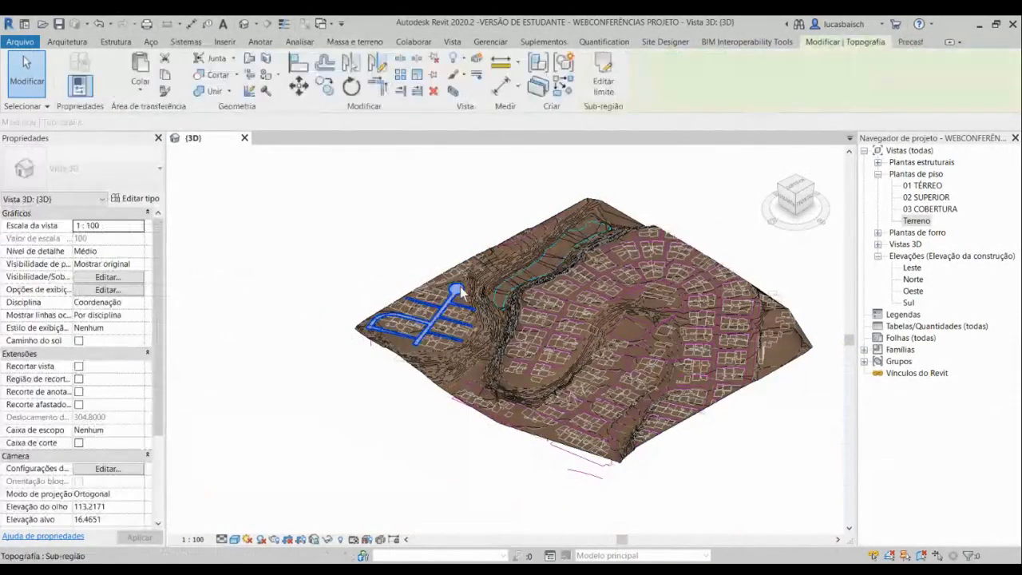
click(580, 238)
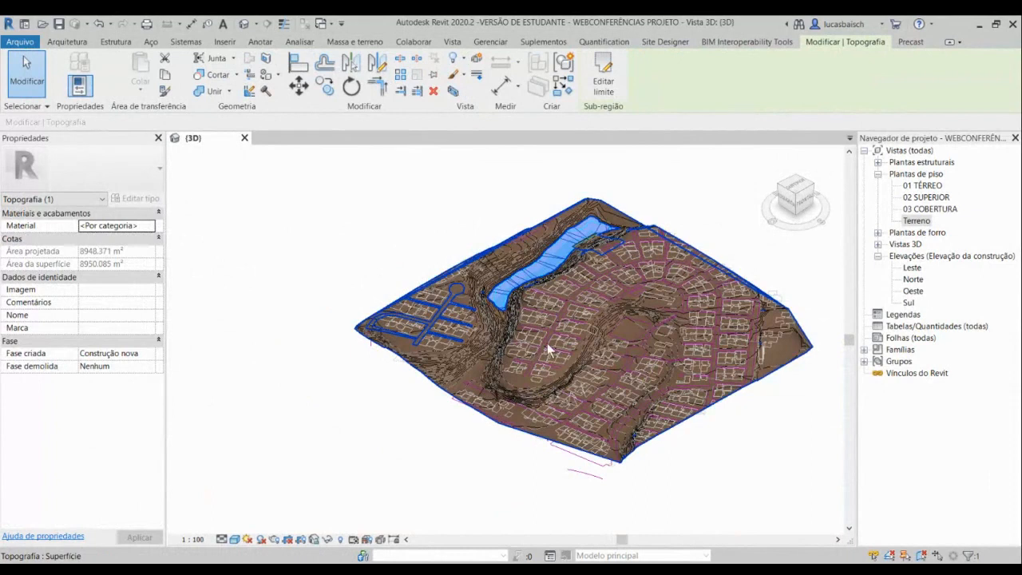
click(707, 173)
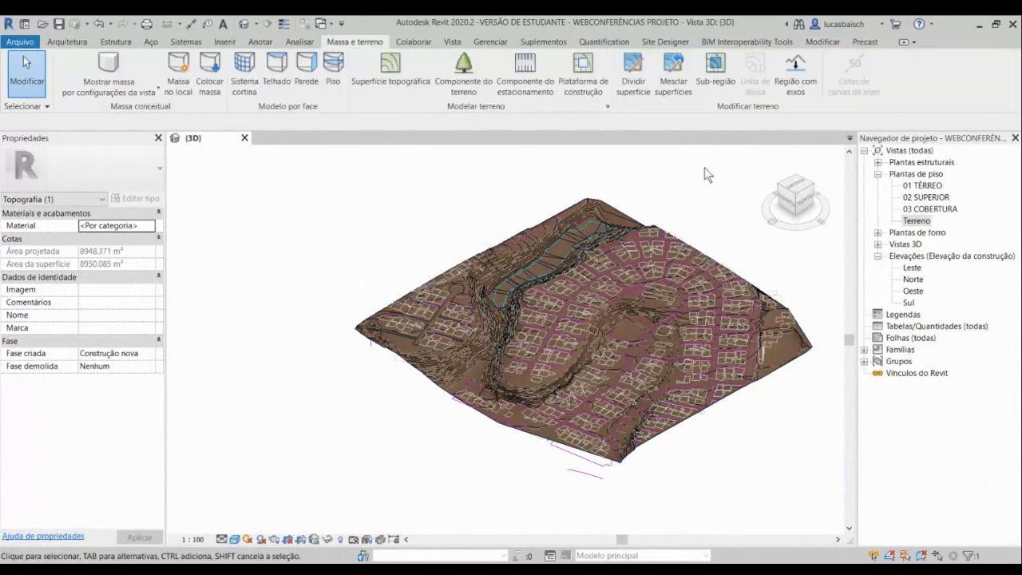
Step: Create a building pad on level 01 TÉRREO from a rectangular boundary about 142 by 58 m across the terrain's central slope
click(807, 187)
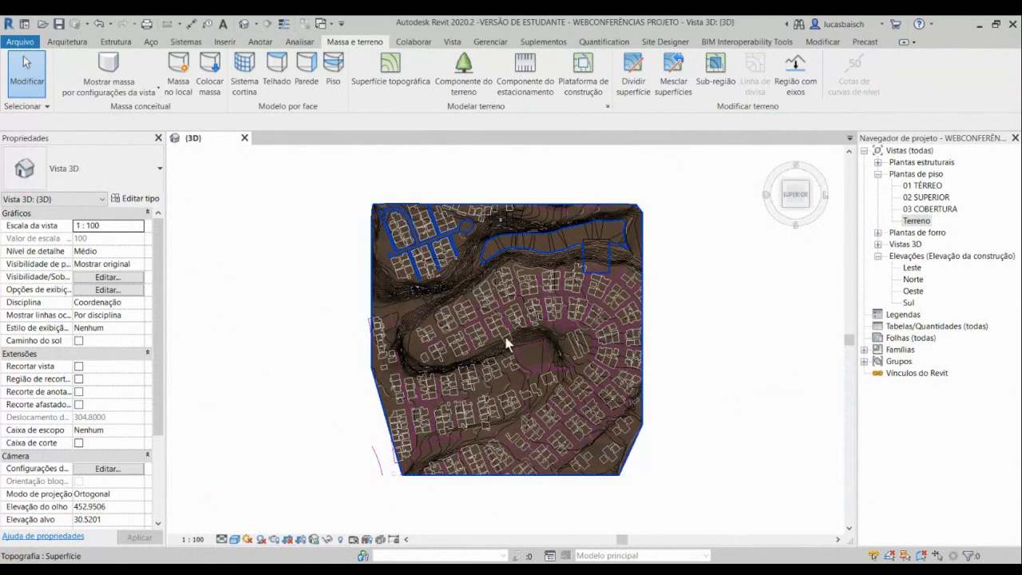
scroll(502, 338, up, 1)
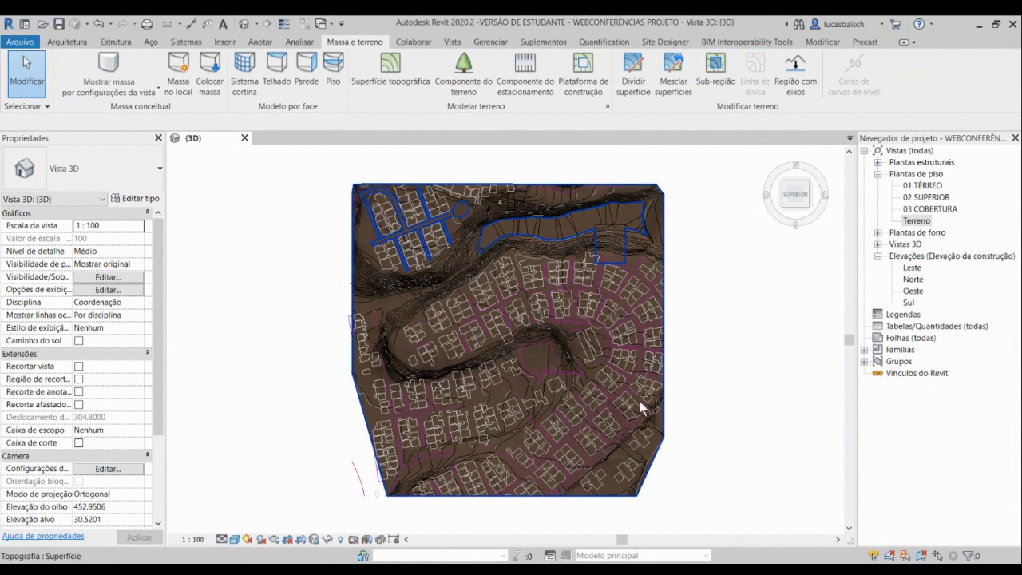
click(787, 208)
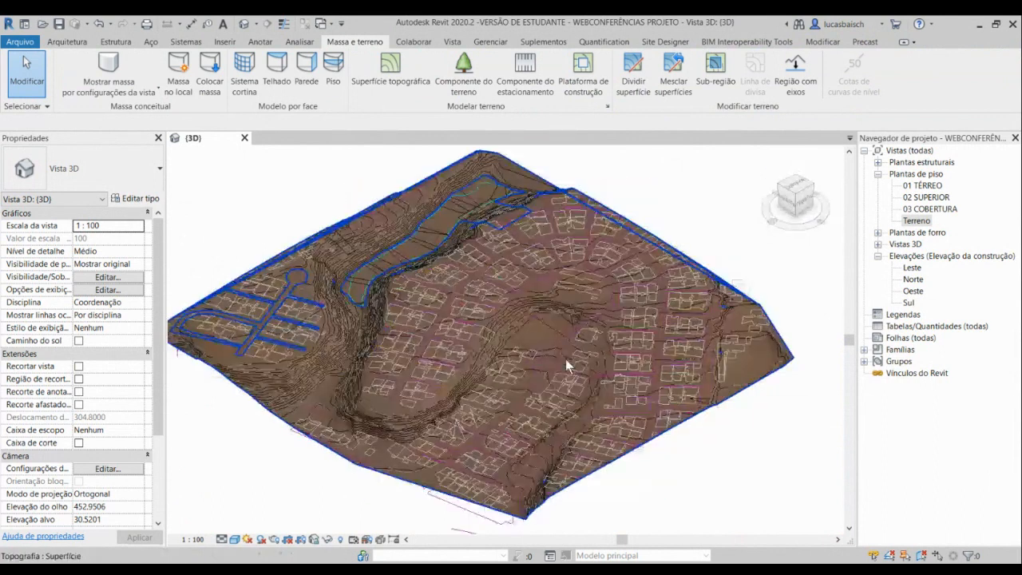
scroll(565, 359, up, 3)
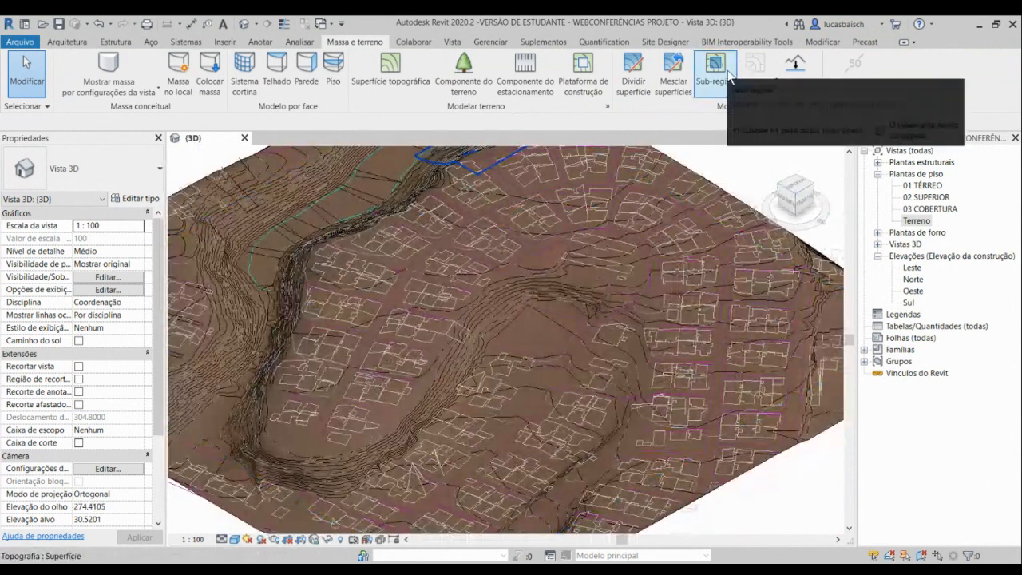
click(609, 88)
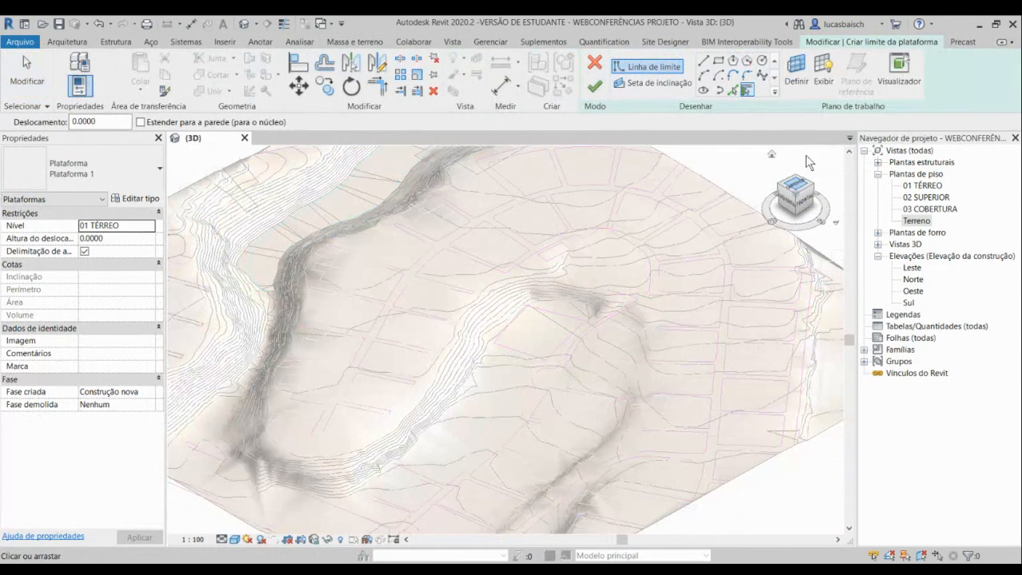
click(719, 60)
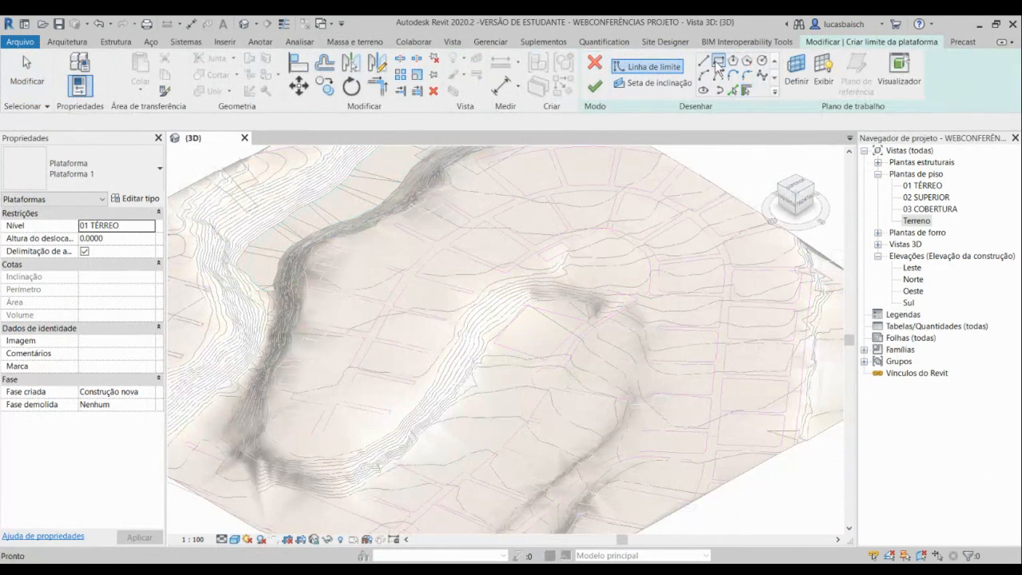
click(398, 307)
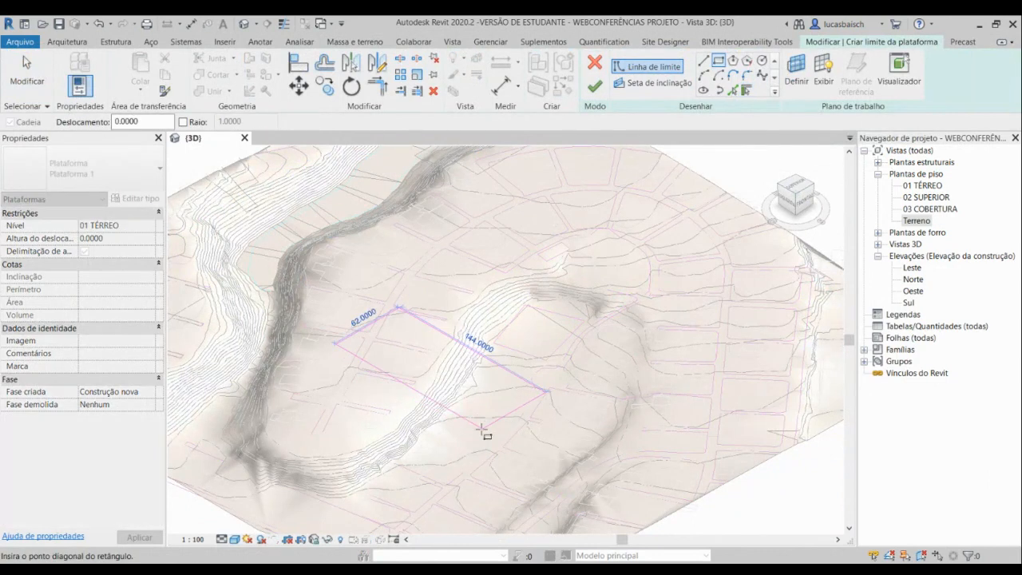
click(486, 423)
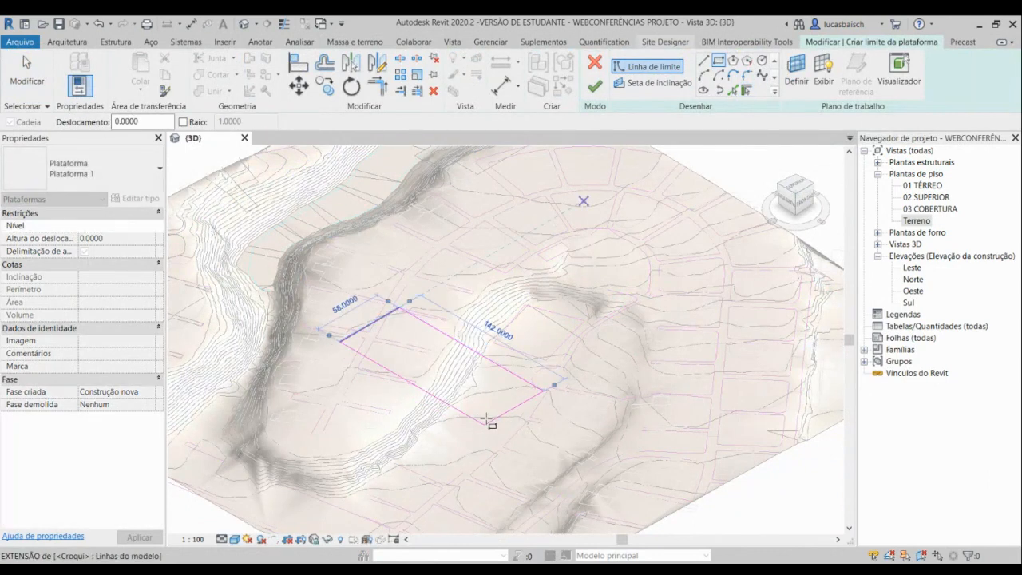
click(595, 88)
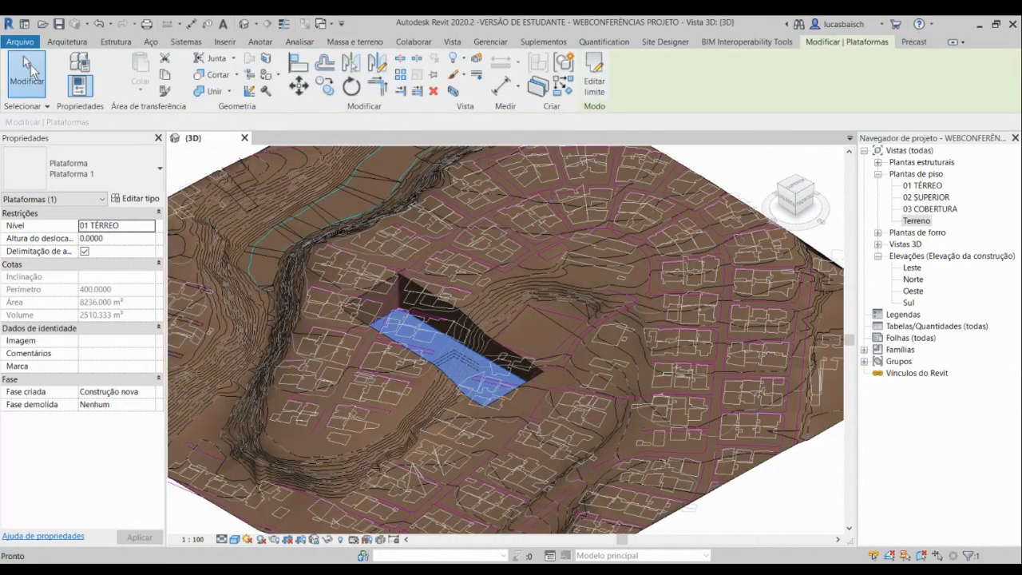
Step: Set the building pad's height offset from its level to 50 and examine how the terrain adapts around it
scroll(471, 204, down, 2)
key(Escape)
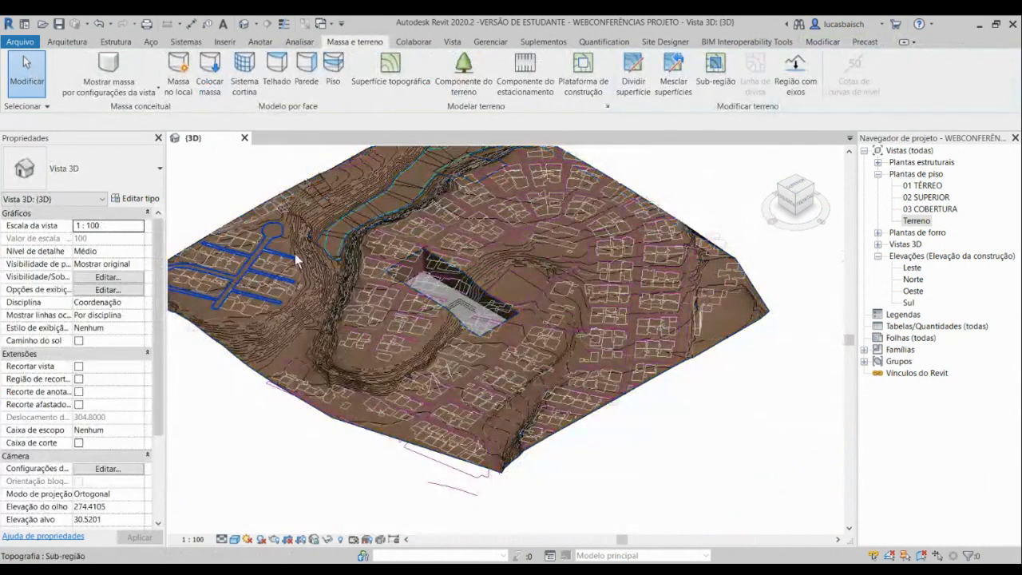
middle_drag(292, 252, 406, 253)
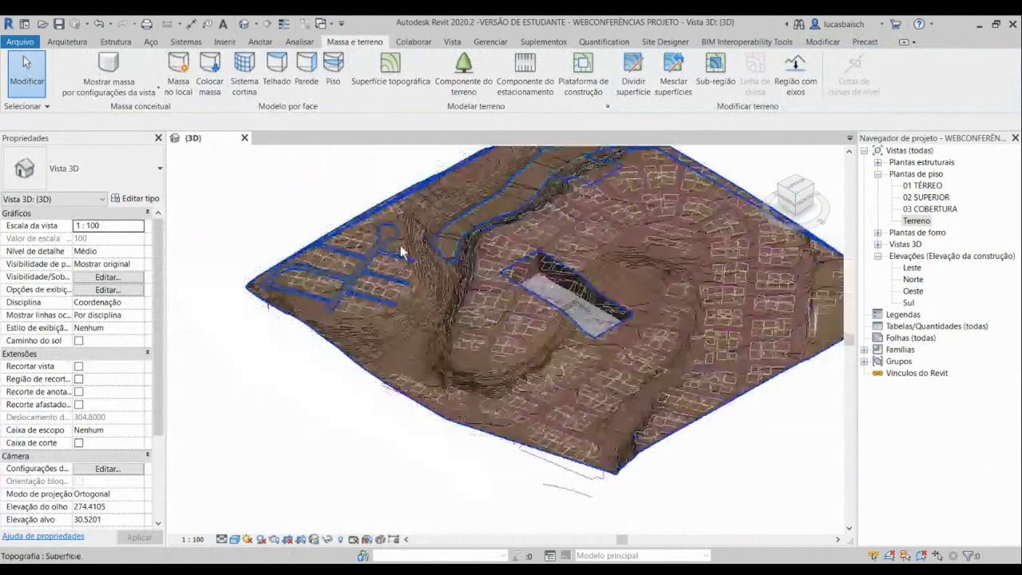
click(599, 310)
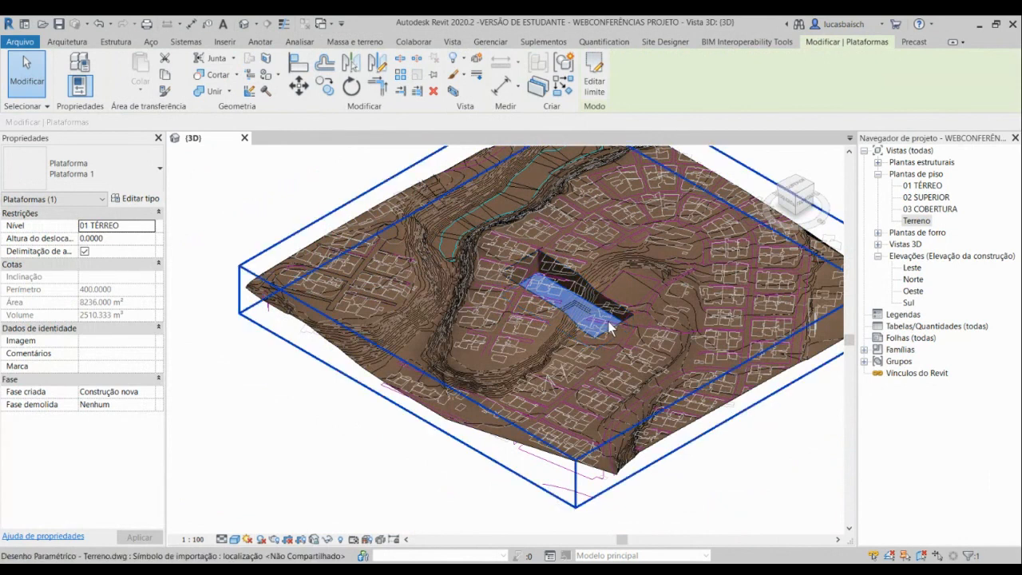
click(134, 240)
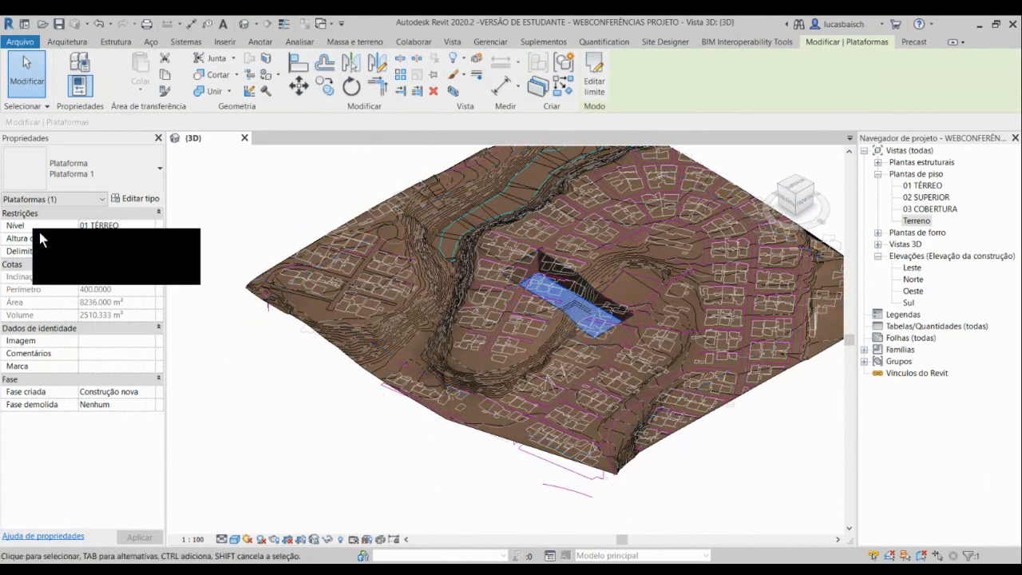
text(50)
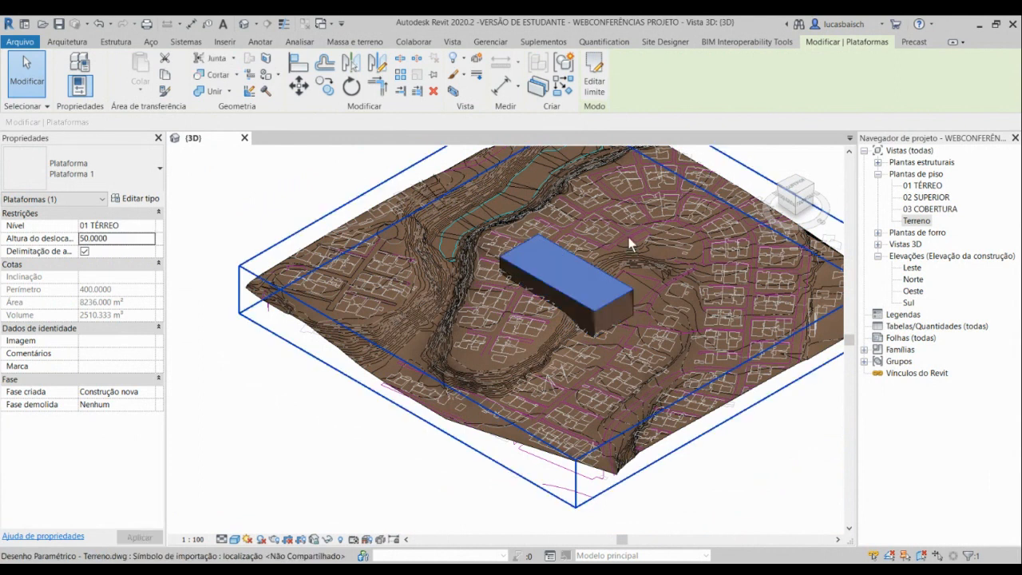
scroll(609, 297, up, 3)
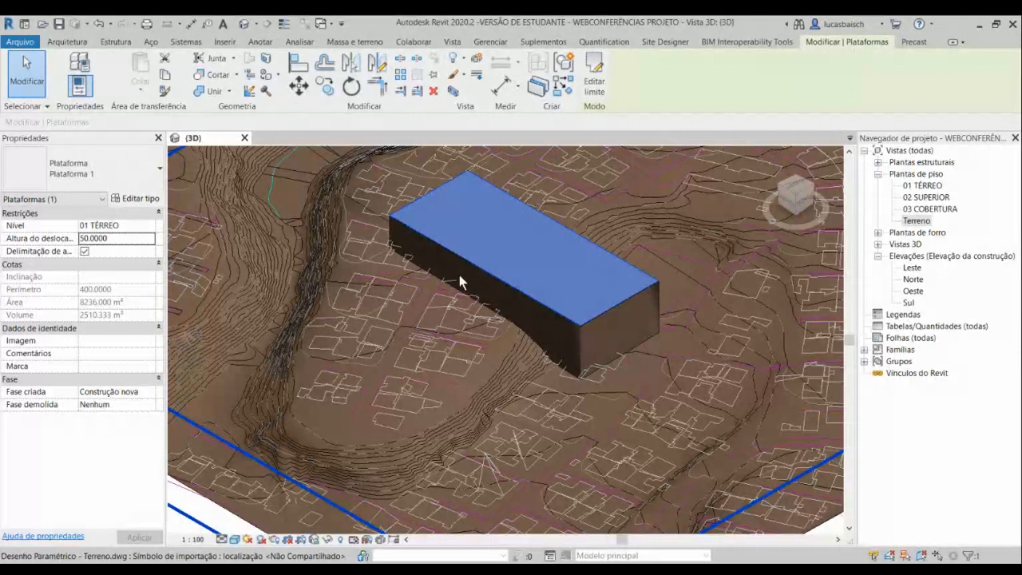
scroll(631, 360, down, 5)
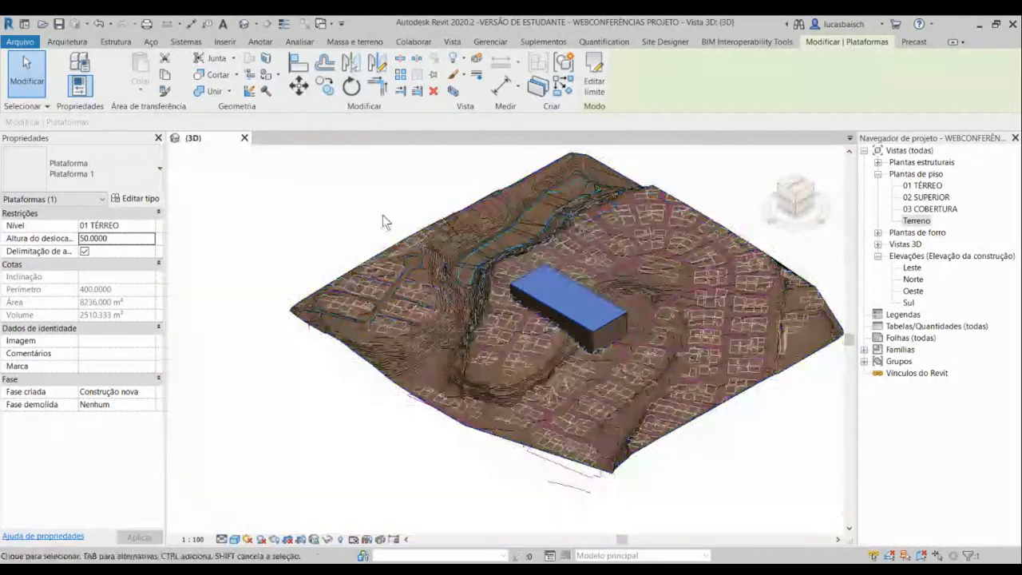
Step: Delete the raised building pad from the terrain
click(339, 189)
click(598, 301)
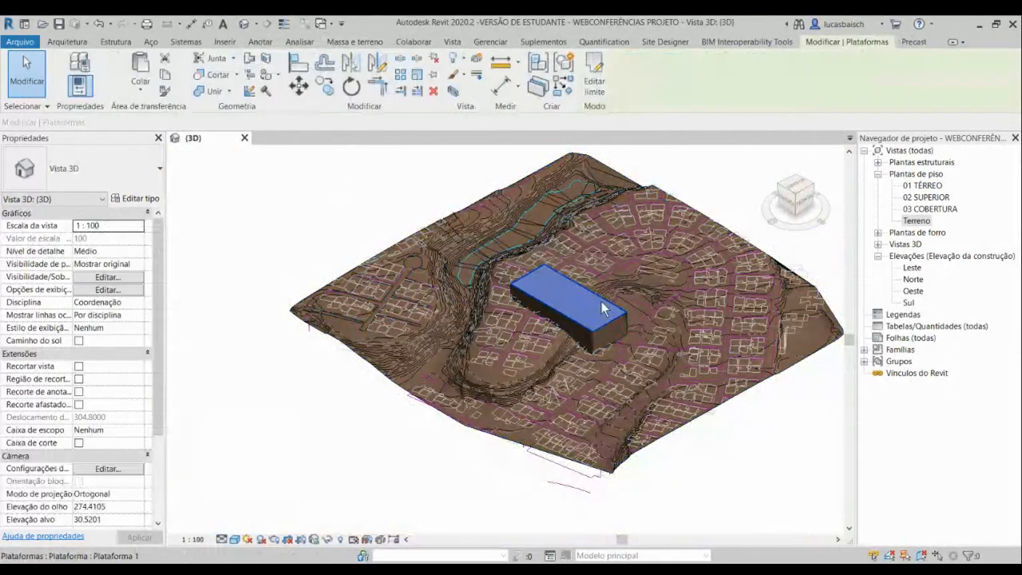
key(Escape)
scroll(511, 336, up, 3)
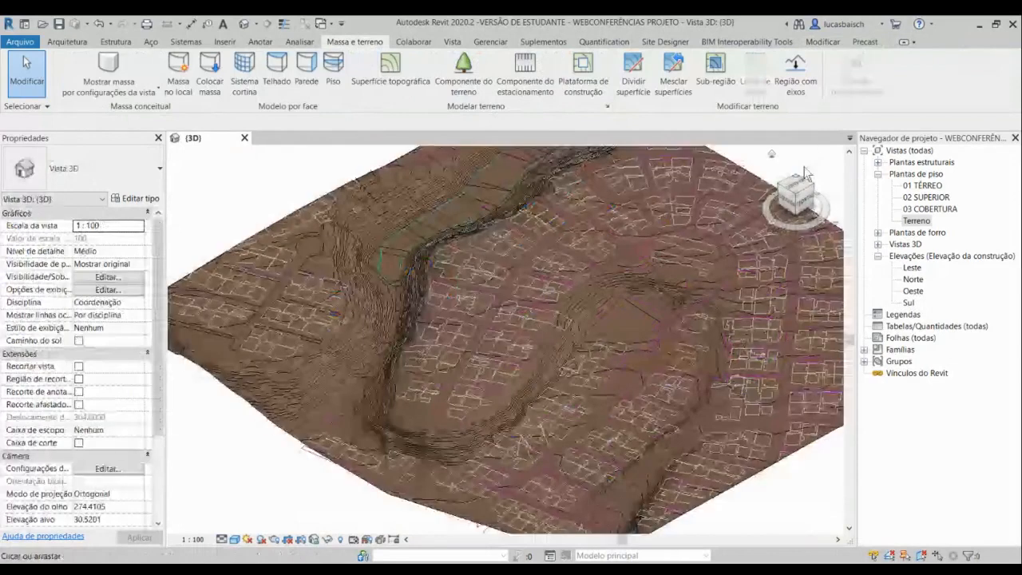
Step: Create a building pad on level 01 TÉRREO from a rectangular boundary about 28.2 by 11.6 m over the houses of a central block
drag(808, 192, 794, 192)
click(795, 192)
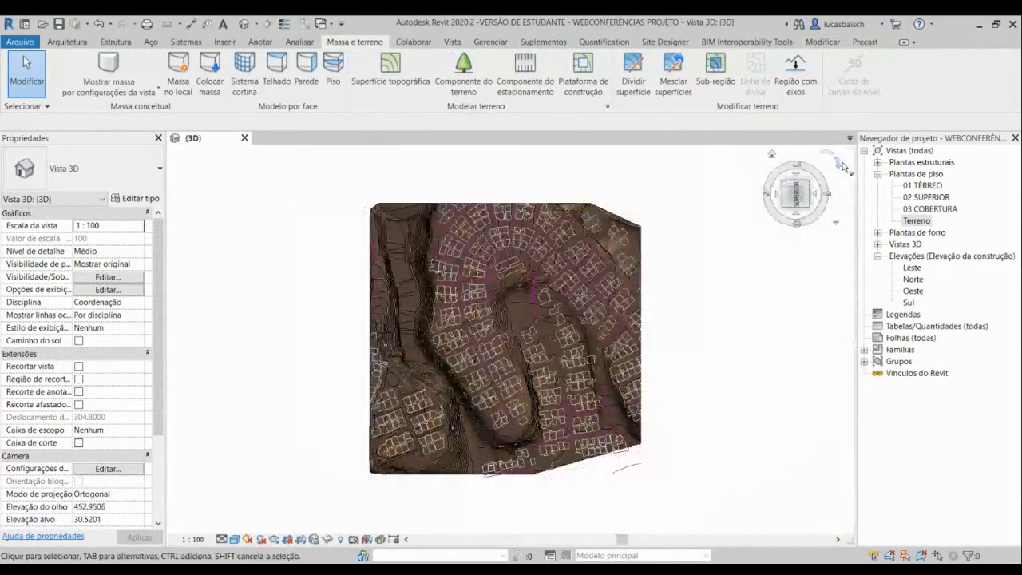
scroll(523, 311, up, 3)
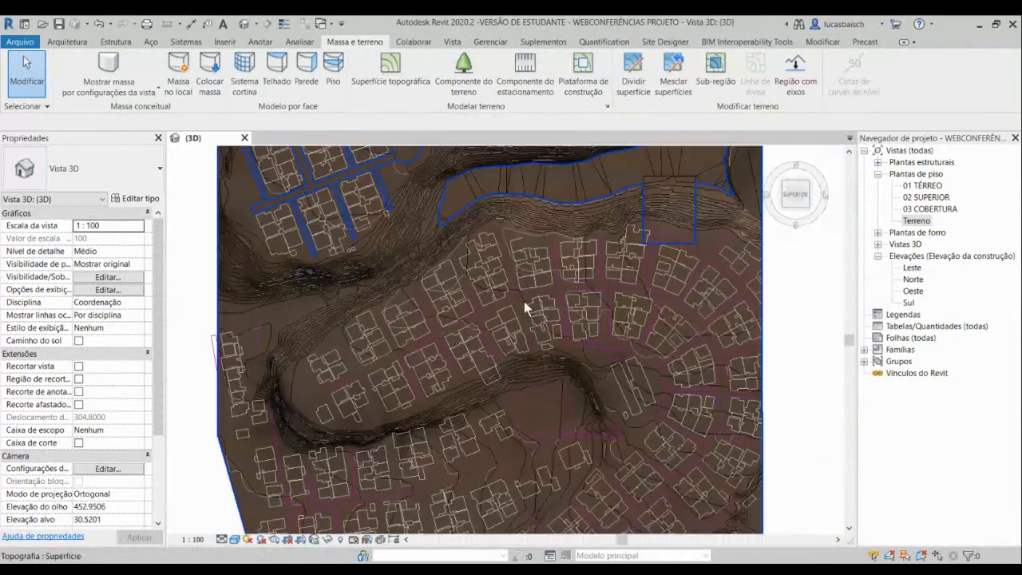
scroll(495, 315, up, 2)
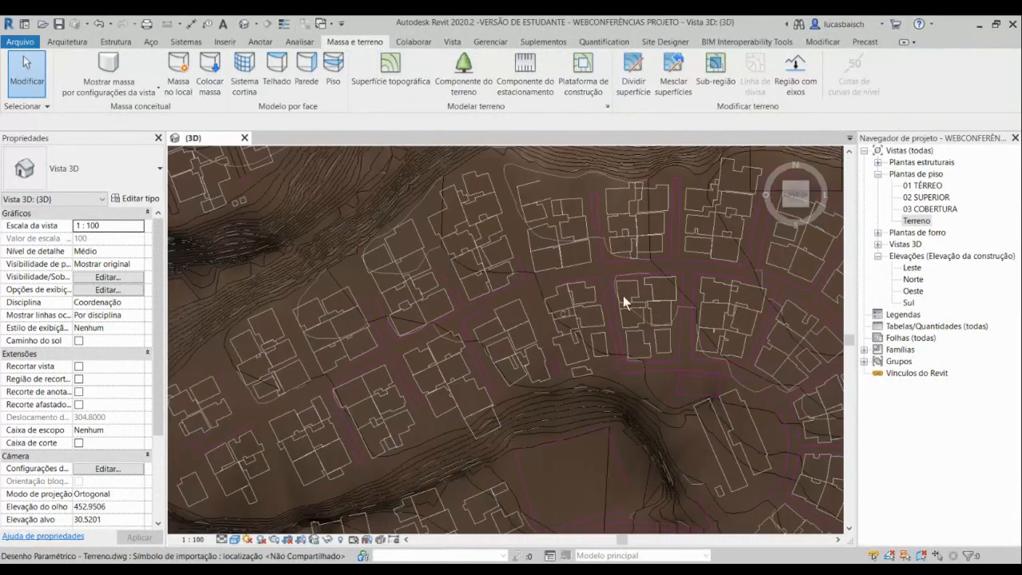
scroll(491, 332, up, 3)
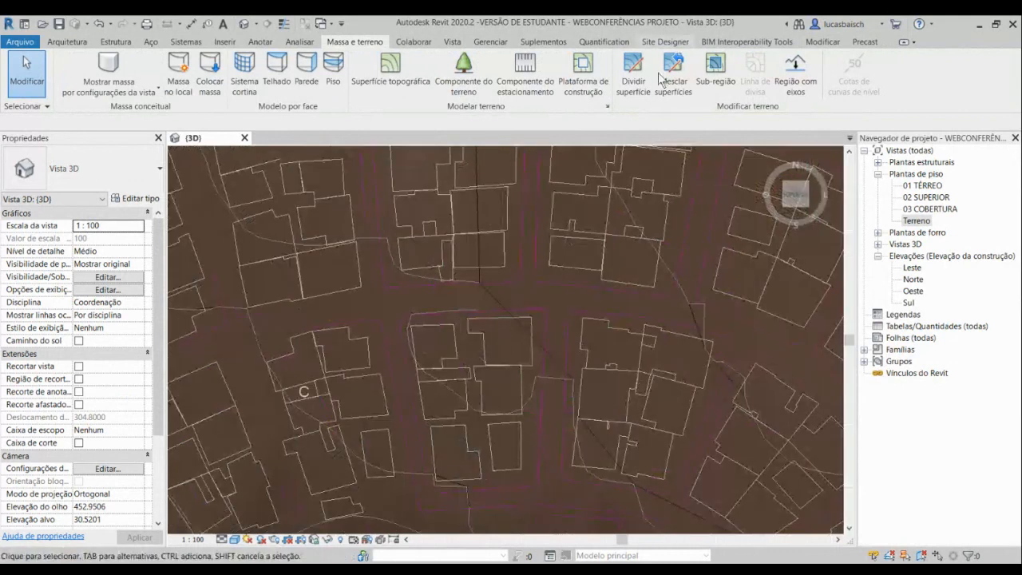
click(580, 73)
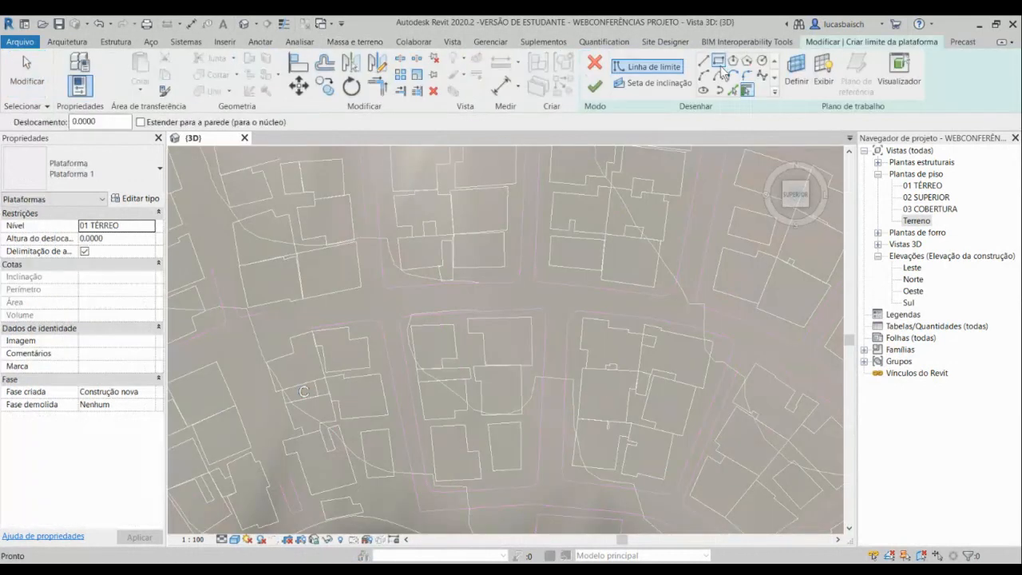
scroll(423, 319, up, 3)
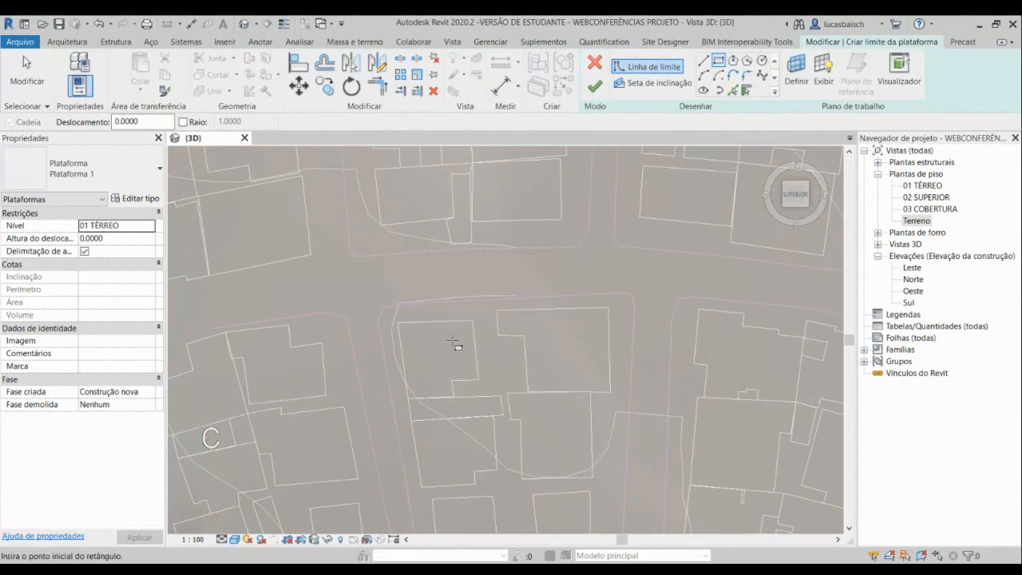
click(421, 314)
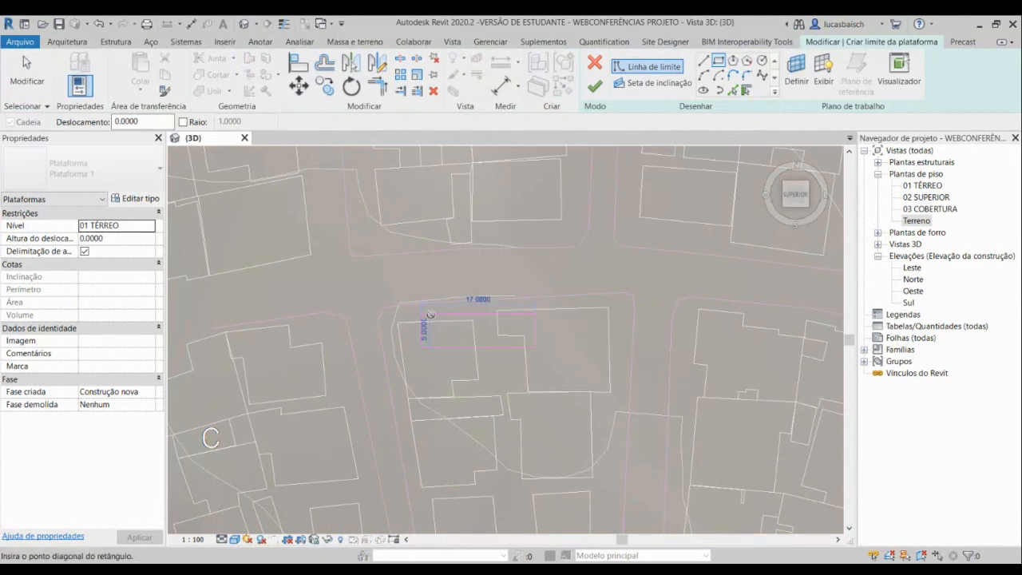
click(610, 391)
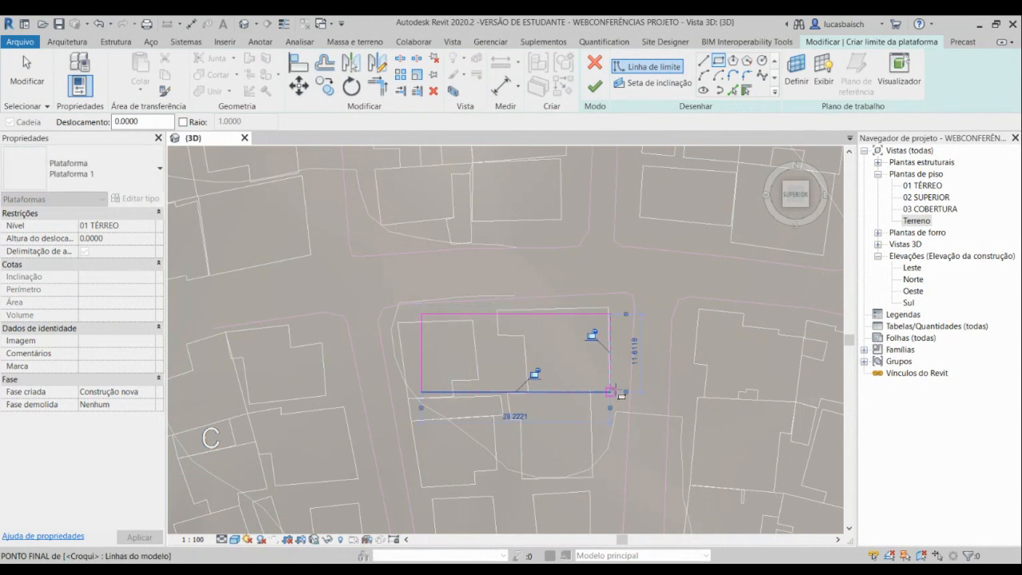
click(596, 86)
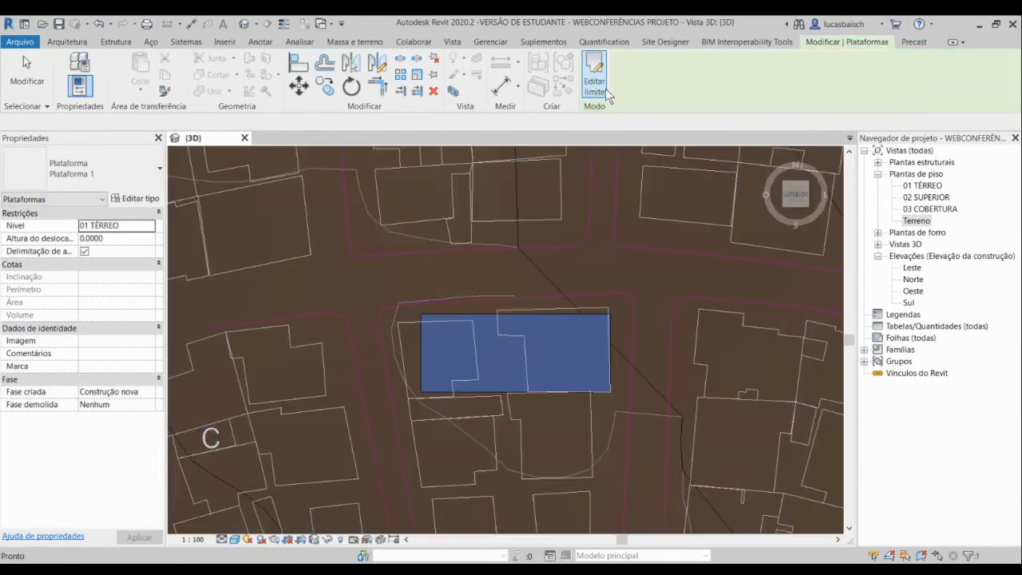
Step: Examine from an oblique 3D view how the new pad cuts into the terrain within the housing block
click(786, 207)
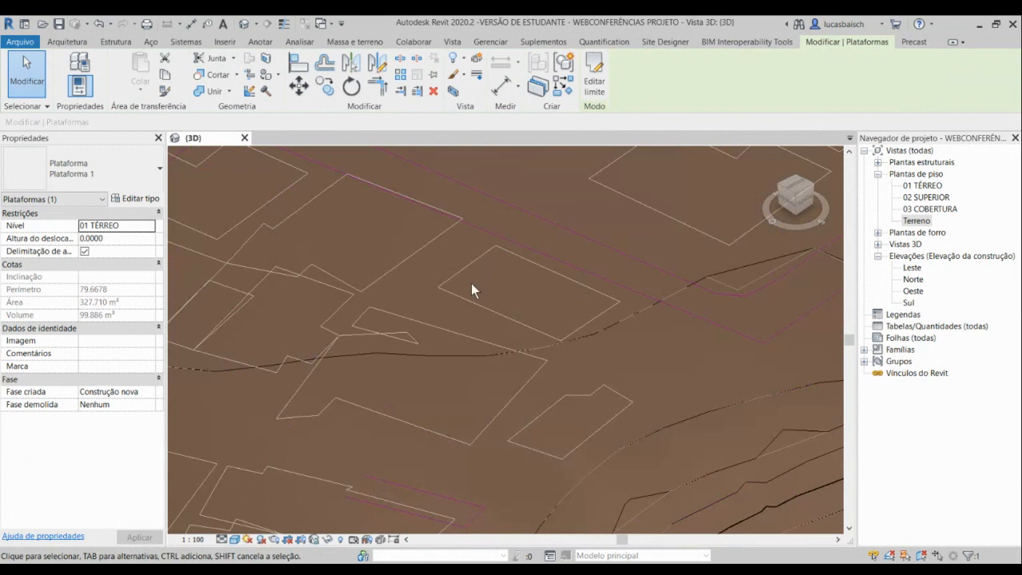
scroll(471, 283, down, 3)
middle_drag(469, 231, 539, 359)
shift+middle_drag(562, 297, 587, 421)
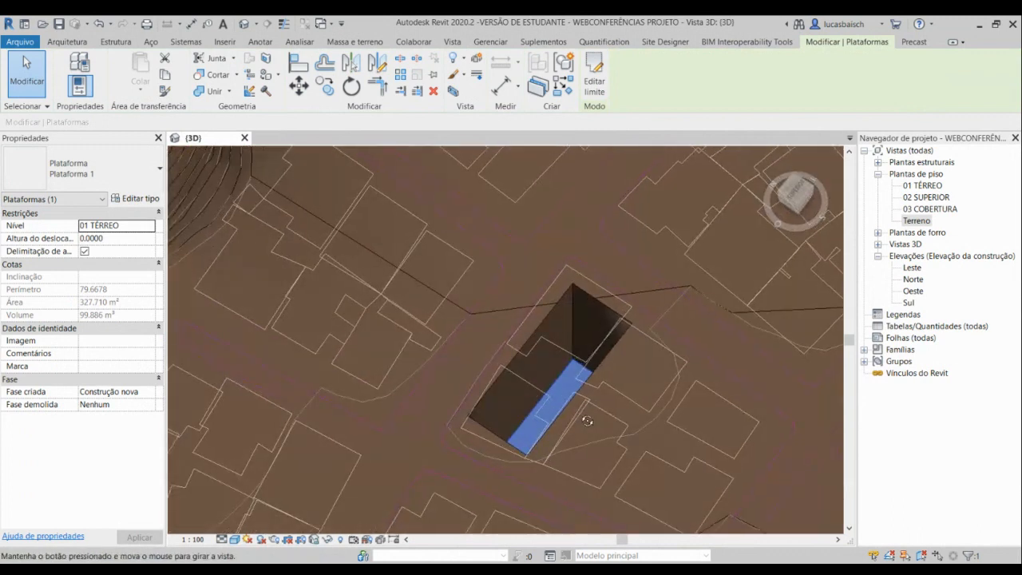
click(677, 303)
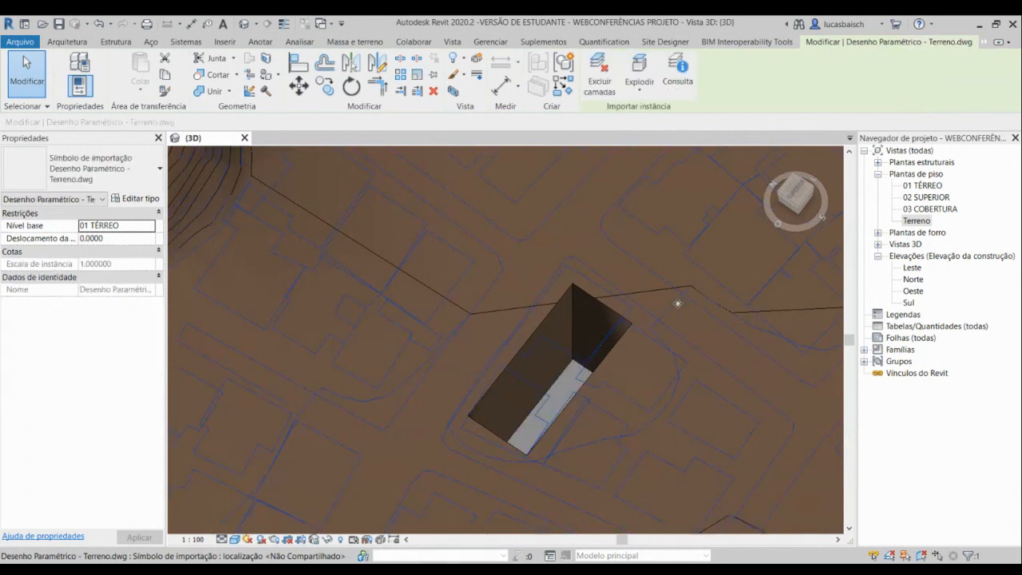
key(Escape)
scroll(607, 263, down, 6)
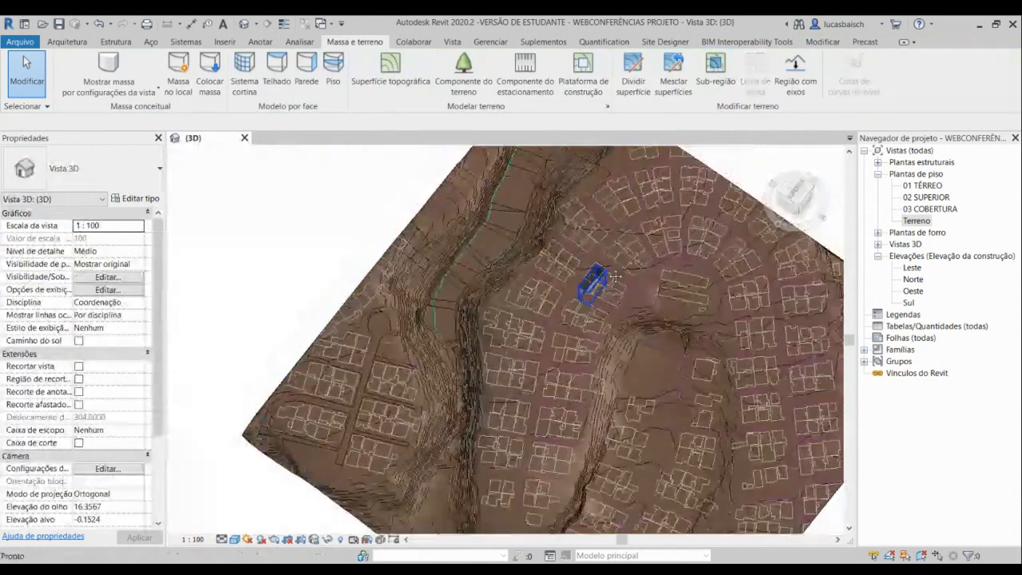
scroll(584, 277, up, 4)
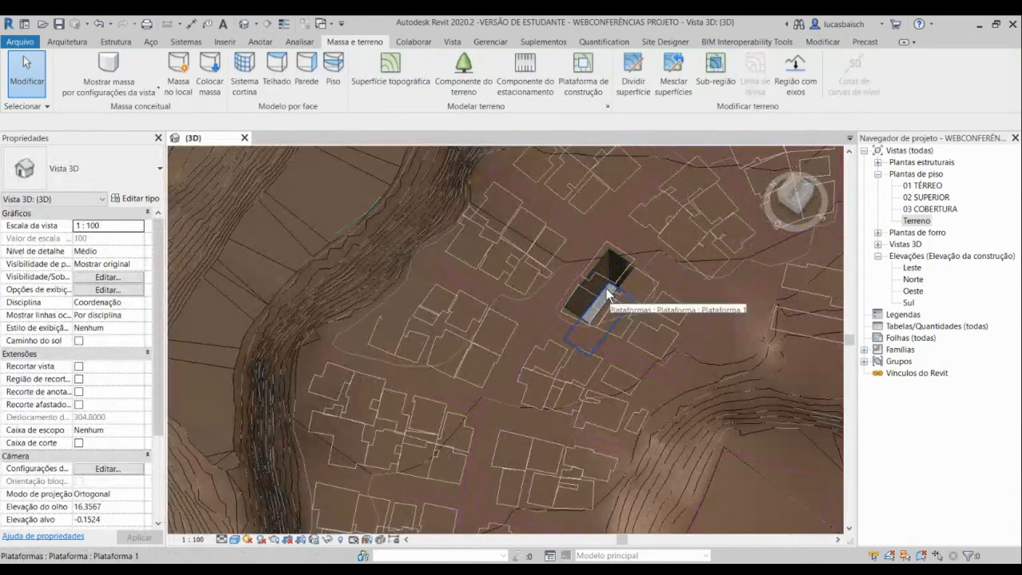
click(607, 295)
key(Escape)
middle_drag(624, 218, 518, 254)
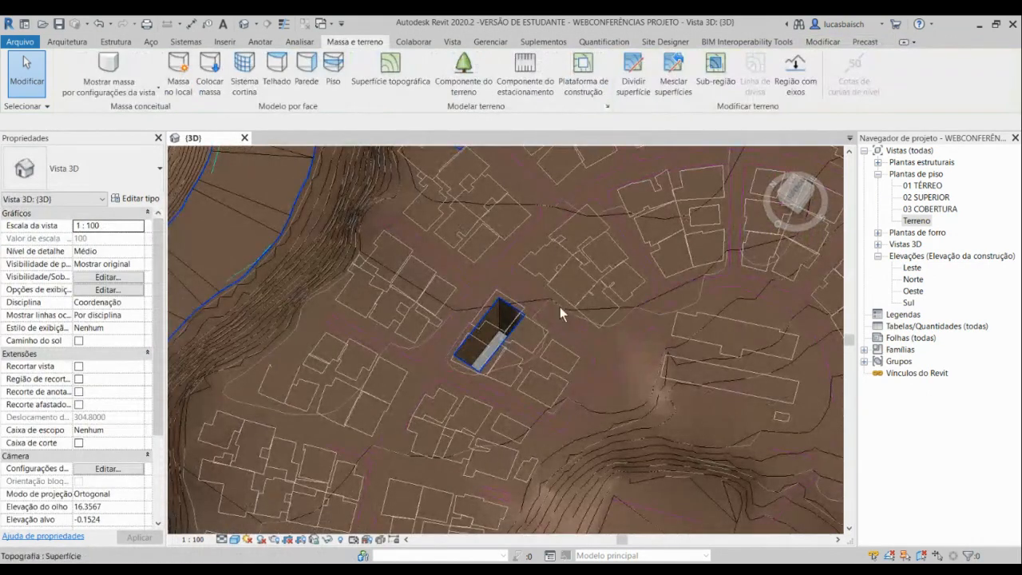
Step: Check the elevation of a terrain surface point beside the pad, and leave surface editing without changes
click(669, 298)
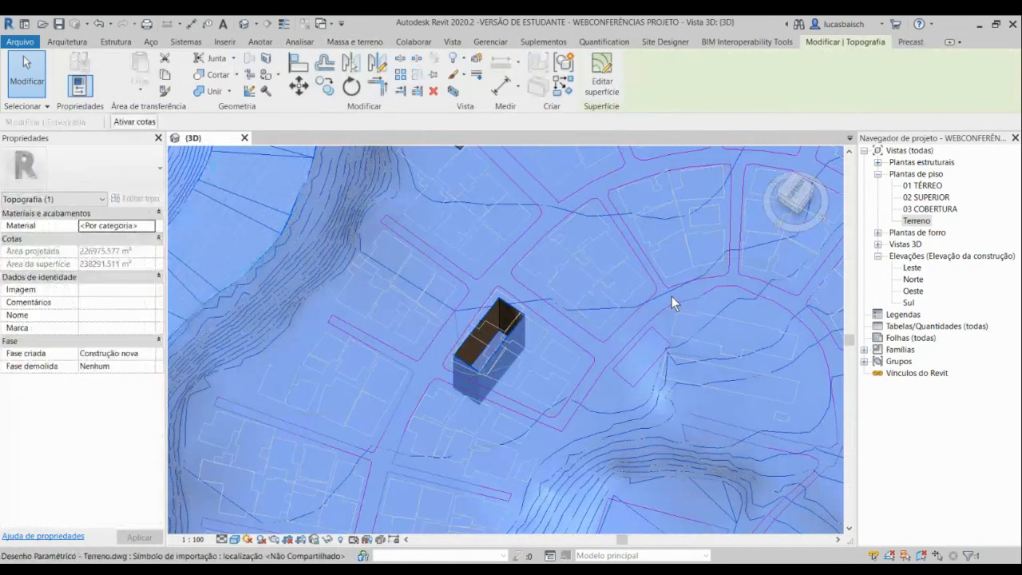
click(604, 79)
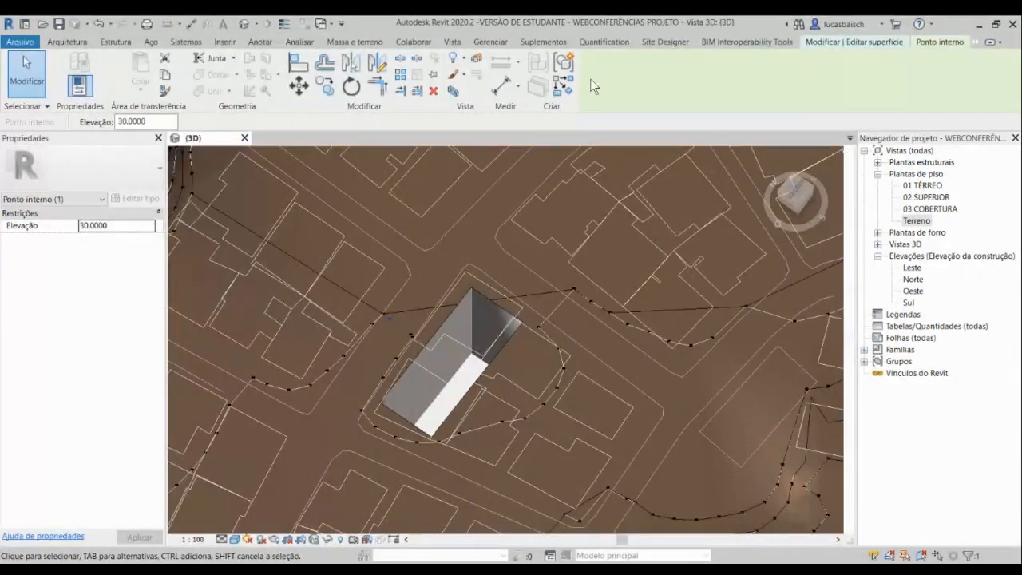
key(Escape)
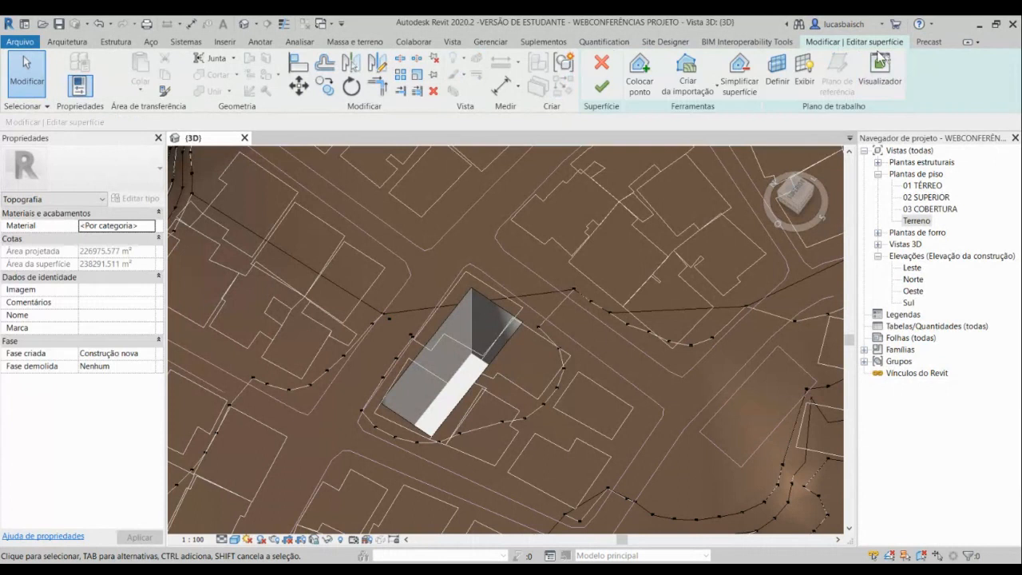
click(602, 64)
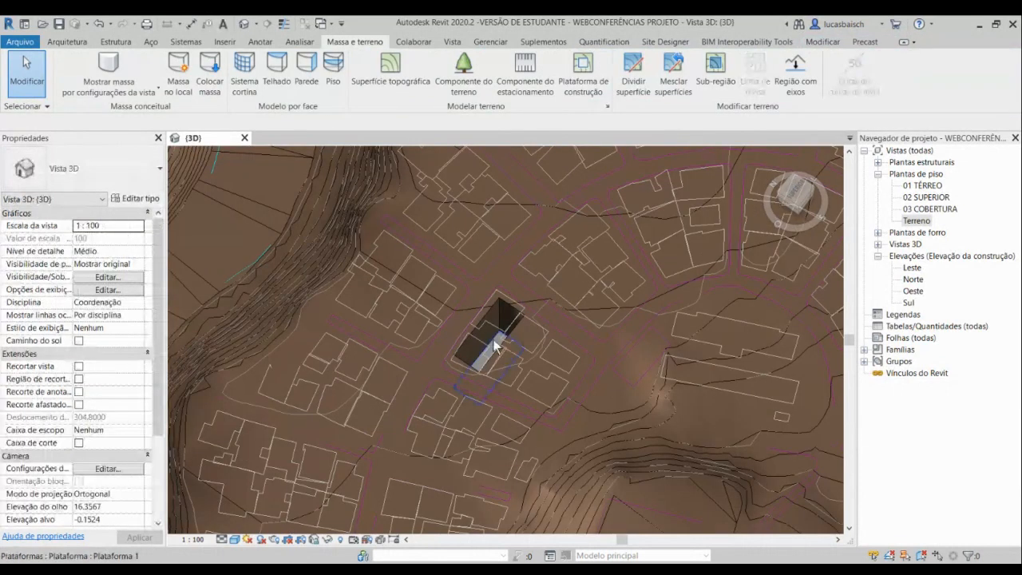
Step: Set the small building pad's height offset from its level to 30
click(495, 345)
click(121, 238)
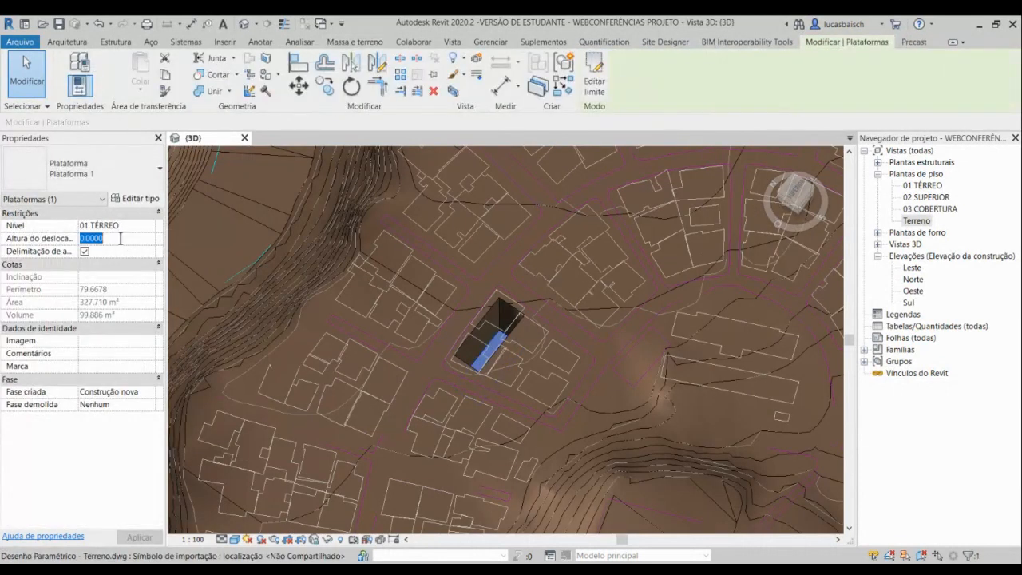
text(3)
key(Return)
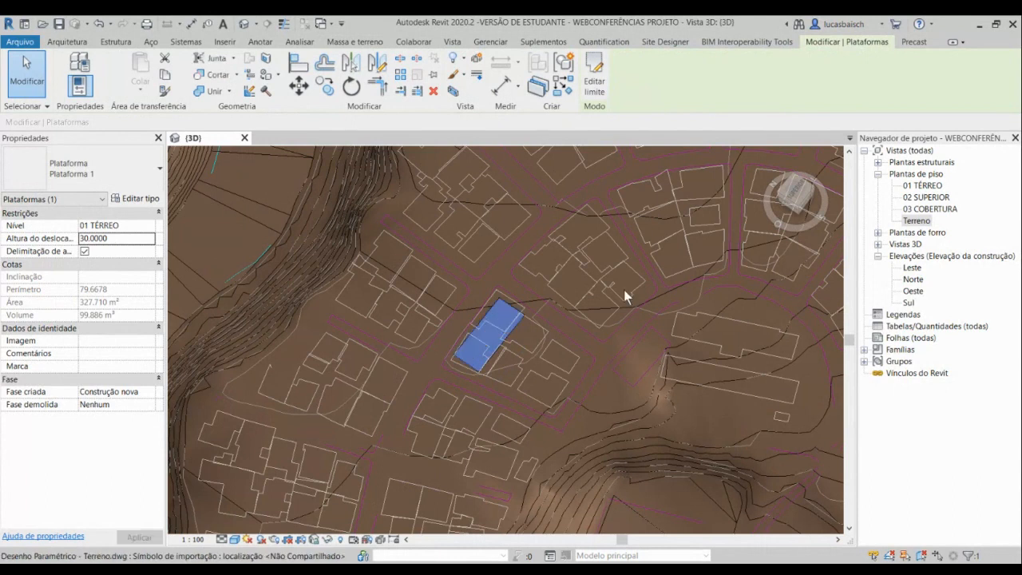
Step: Examine the raised pad's corners and edges up close to see how they meet the surrounding terrain
scroll(626, 295, up, 5)
shift+middle_drag(627, 295, 405, 361)
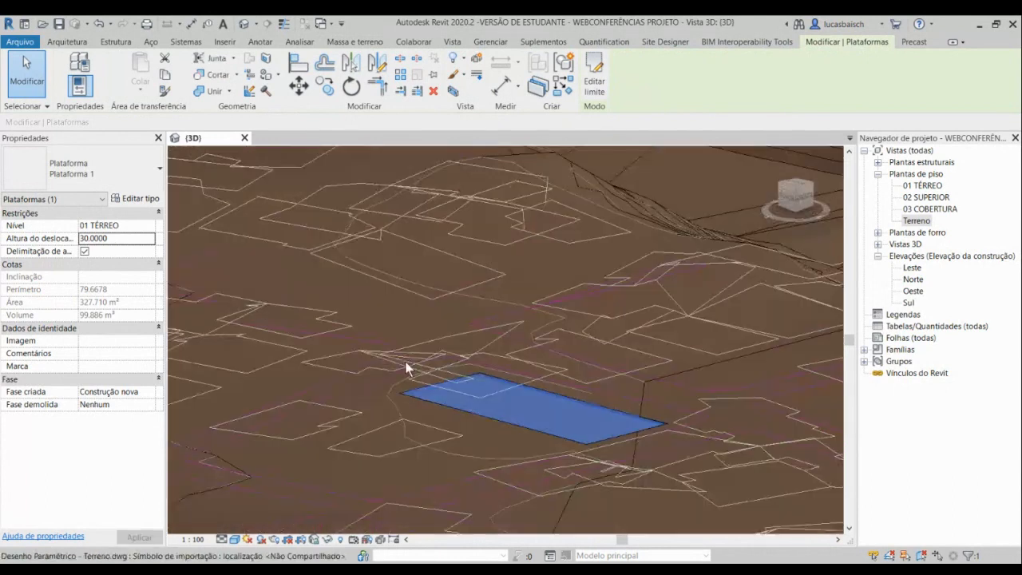
scroll(405, 361, up, 5)
scroll(402, 378, up, 3)
middle_drag(441, 328, 267, 306)
scroll(527, 302, down, 7)
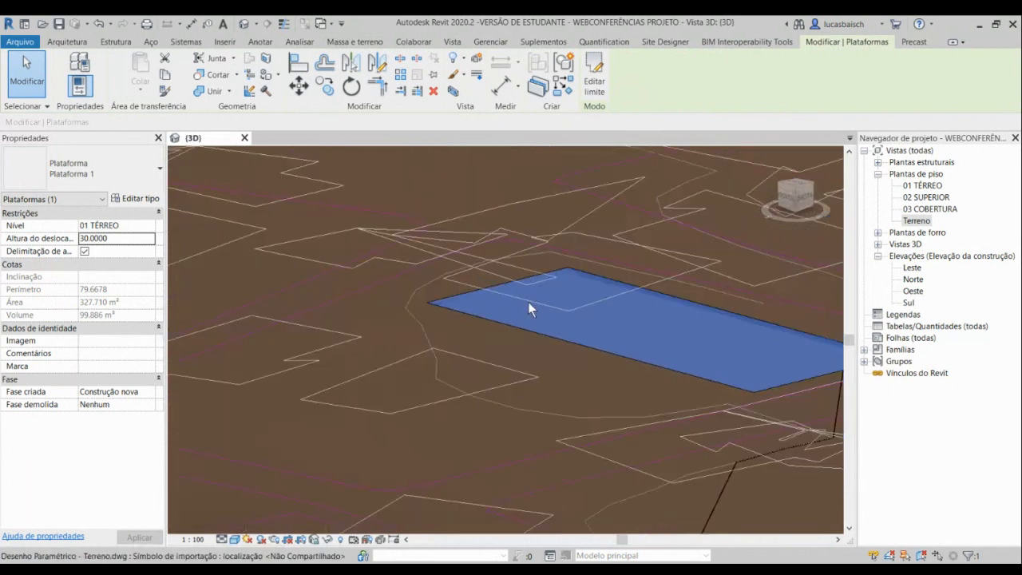
scroll(703, 334, up, 6)
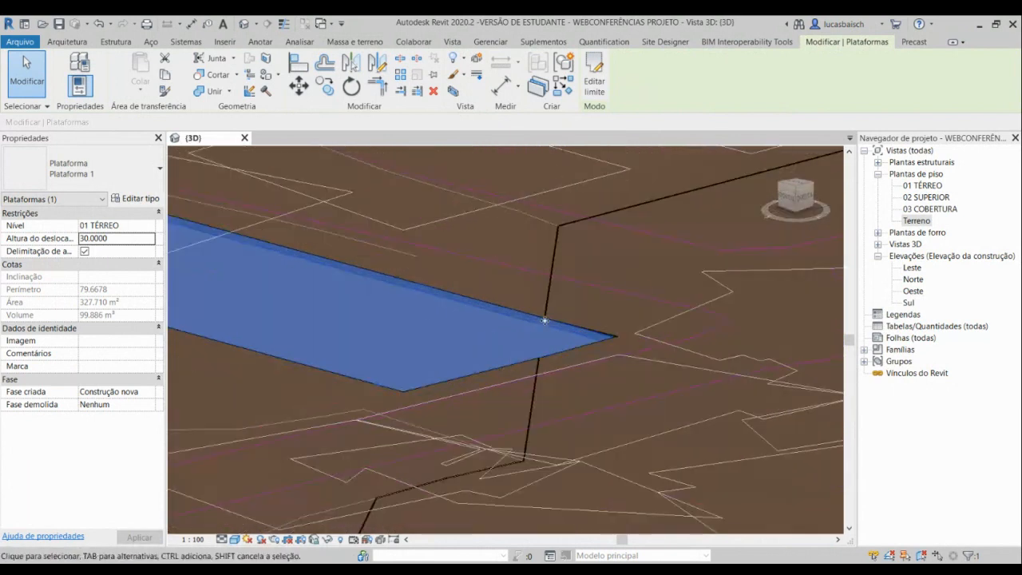
scroll(652, 343, up, 4)
scroll(549, 314, down, 4)
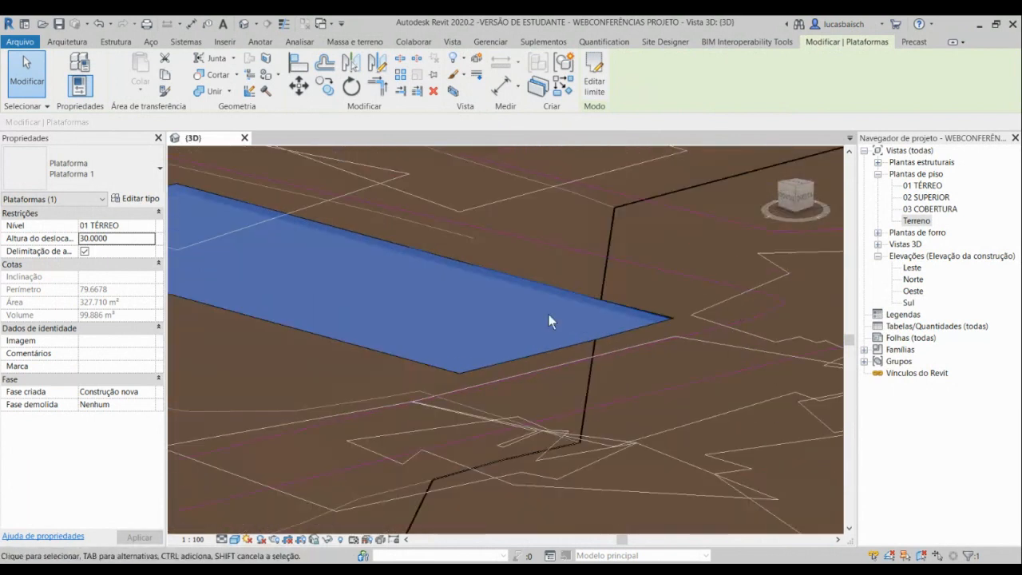
scroll(655, 285, down, 2)
middle_drag(476, 279, 554, 301)
shift+middle_drag(419, 298, 643, 315)
scroll(589, 196, up, 6)
shift+middle_drag(643, 180, 631, 260)
scroll(632, 260, down, 5)
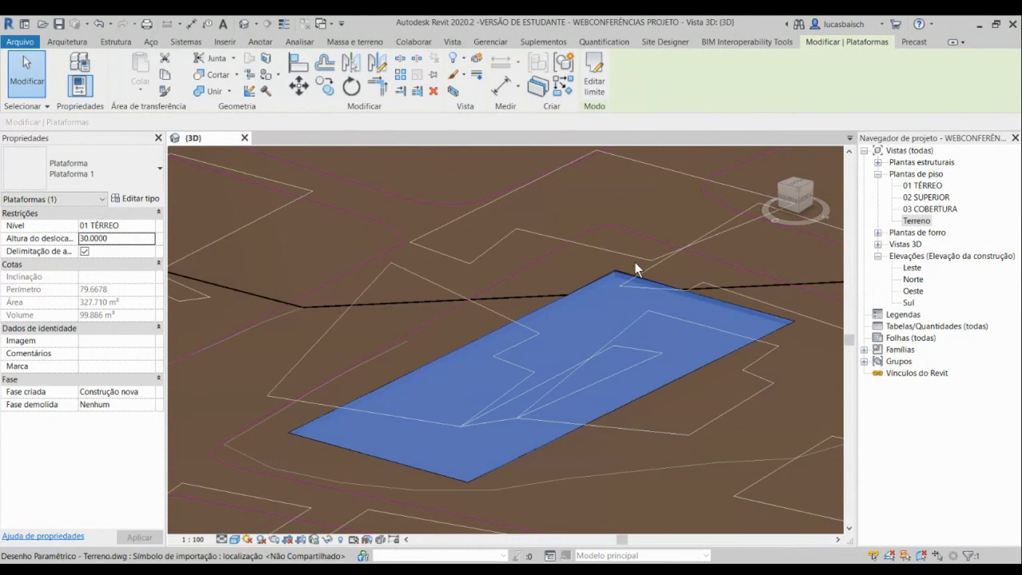
scroll(490, 367, up, 3)
scroll(417, 370, up, 3)
shift+middle_drag(378, 374, 381, 370)
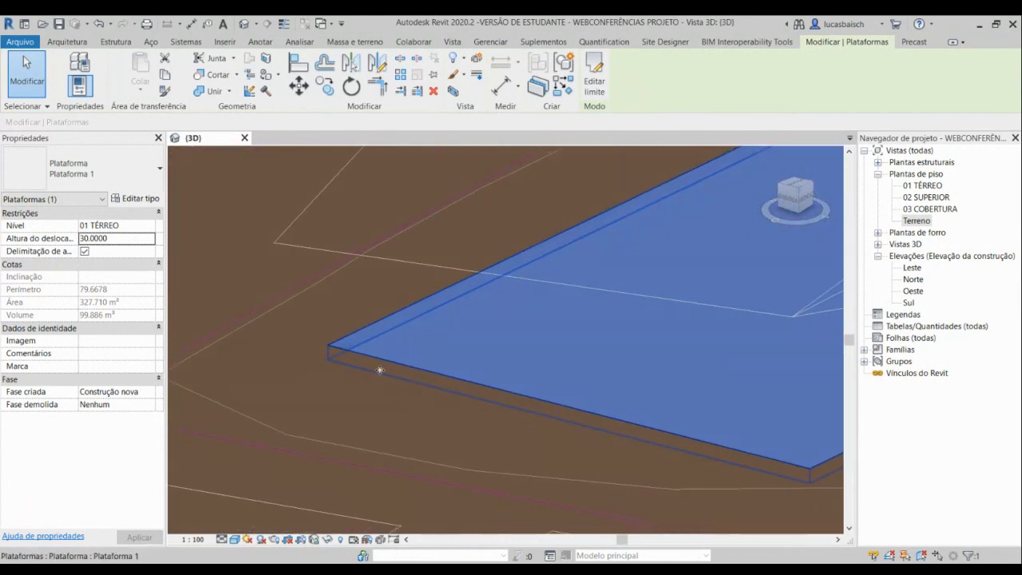
scroll(551, 342, down, 5)
scroll(551, 342, down, 2)
shift+middle_drag(562, 328, 694, 328)
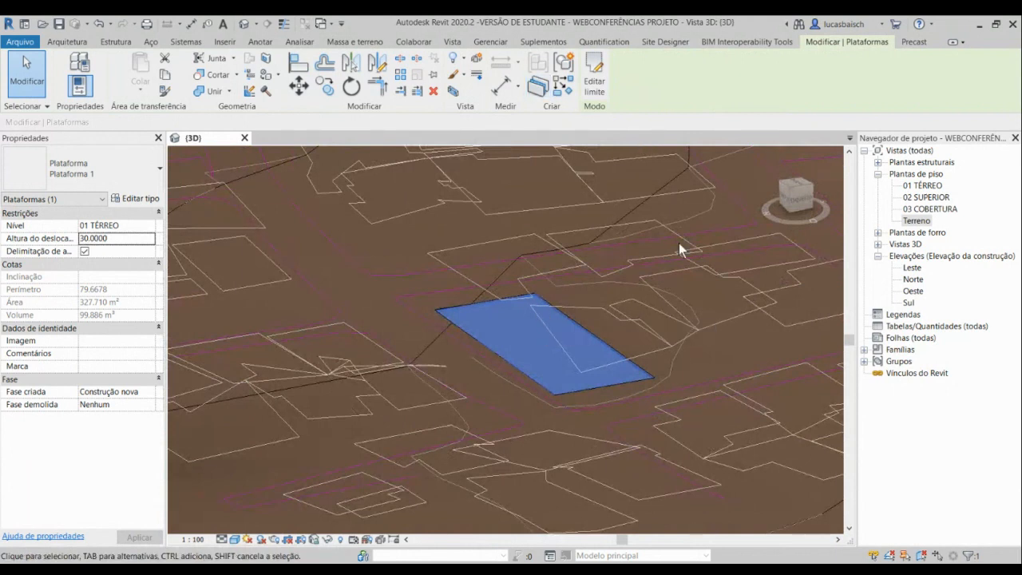
Step: Deselect the pad and examine it within the wider housing area and the slopes around it
scroll(679, 242, down, 3)
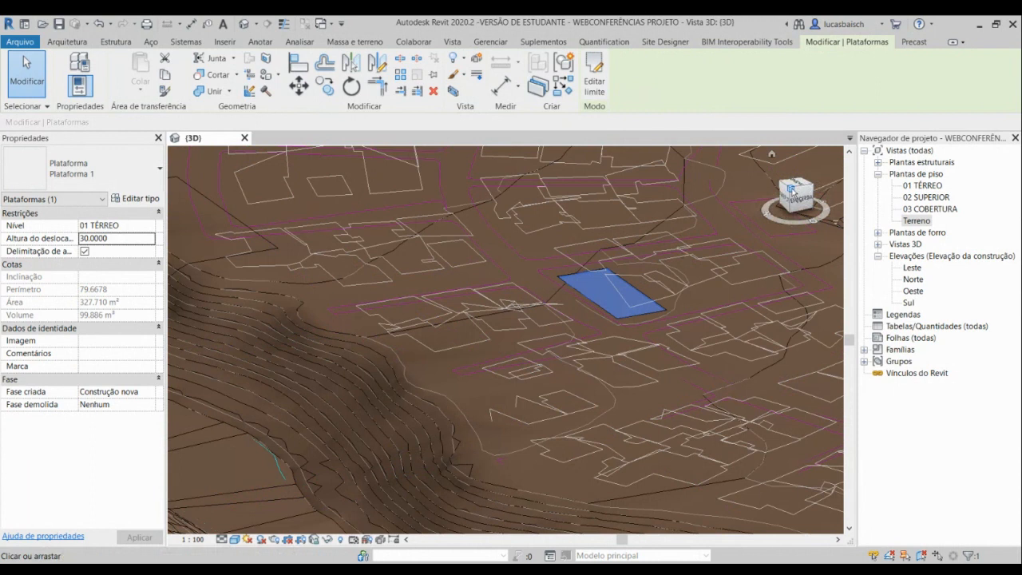
click(790, 191)
key(Escape)
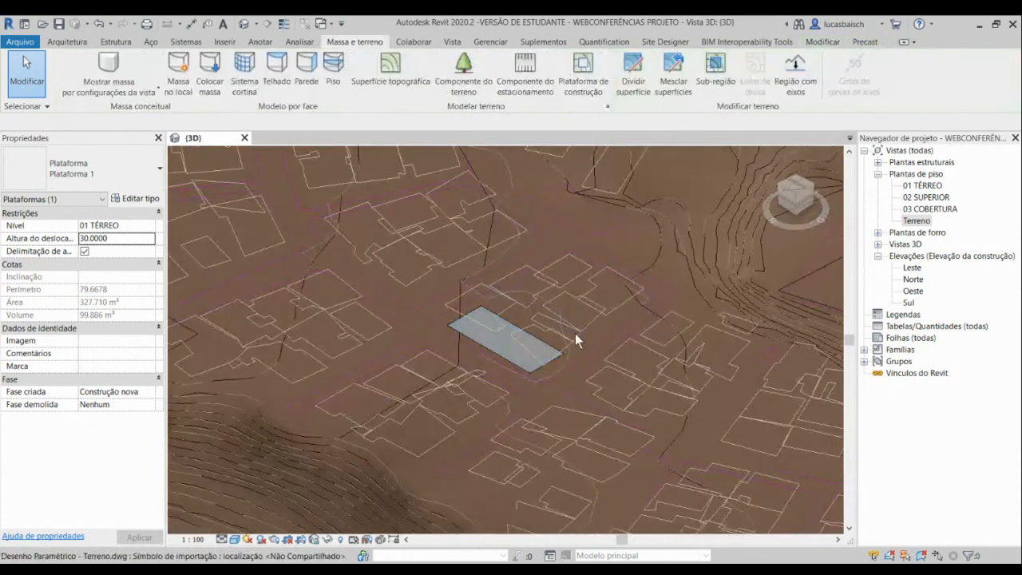
scroll(575, 333, down, 3)
shift+middle_drag(572, 324, 519, 328)
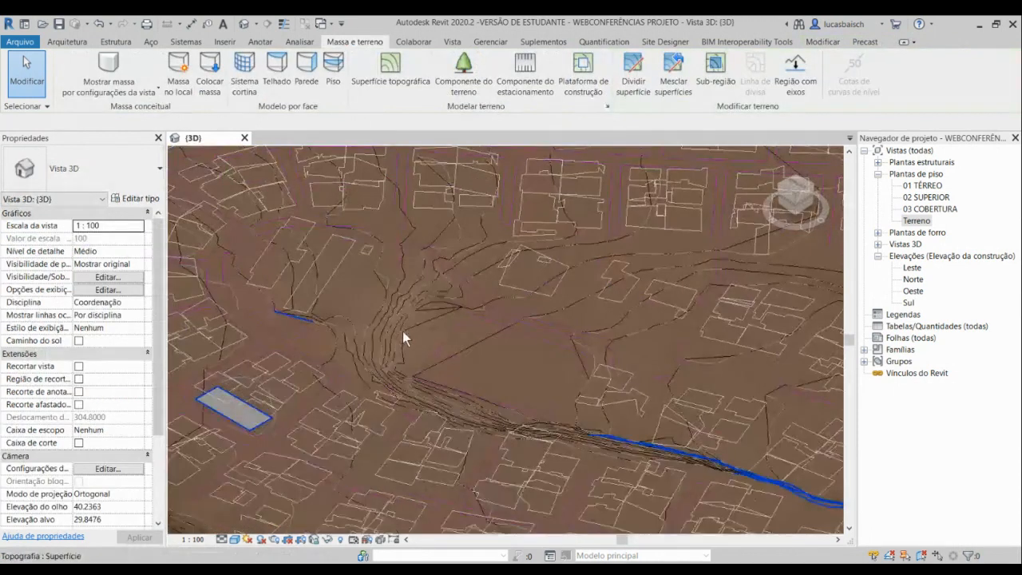
middle_drag(188, 424, 433, 341)
scroll(482, 322, up, 2)
scroll(480, 322, up, 4)
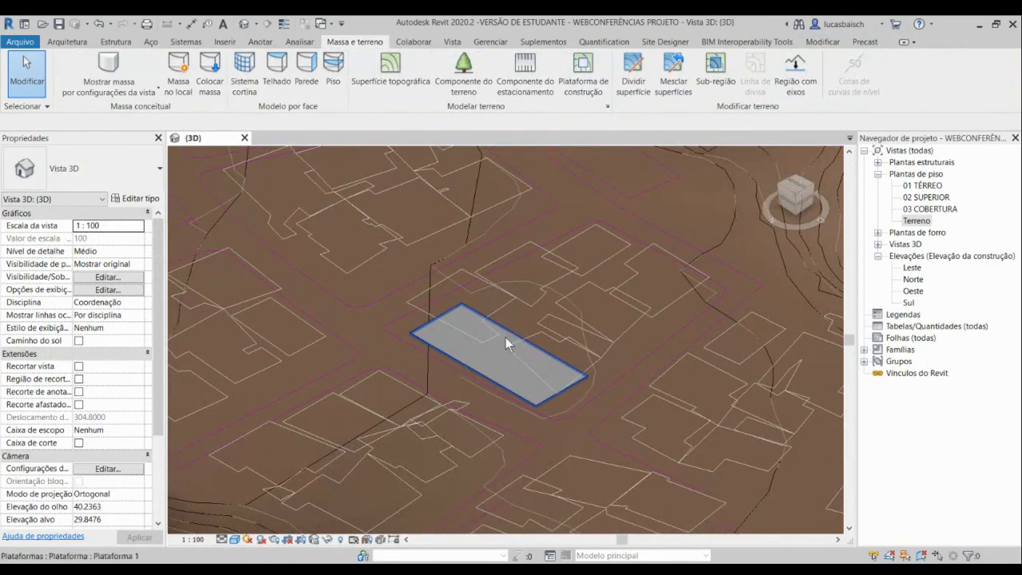
scroll(518, 332, down, 2)
scroll(518, 333, down, 6)
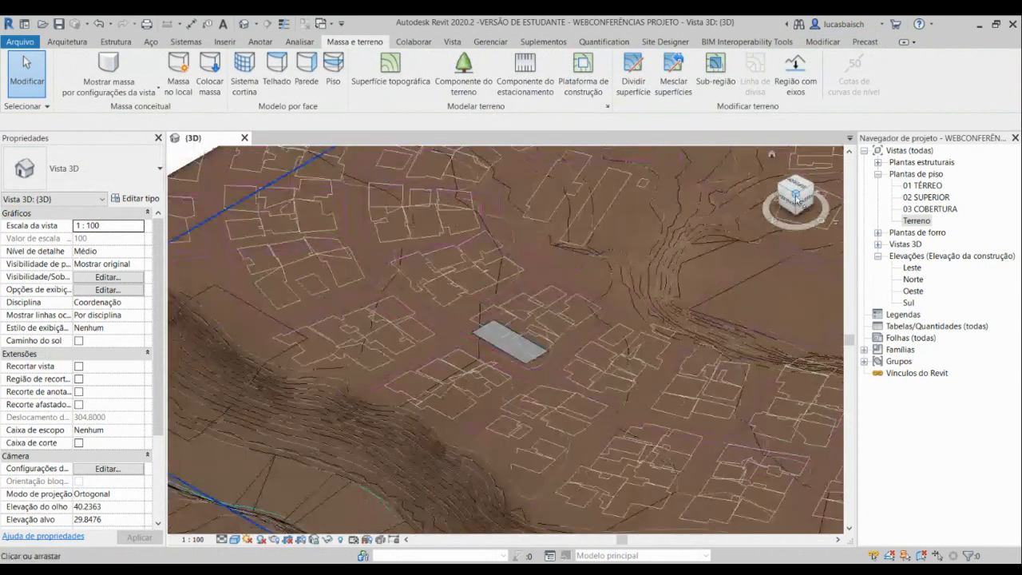
scroll(456, 287, up, 8)
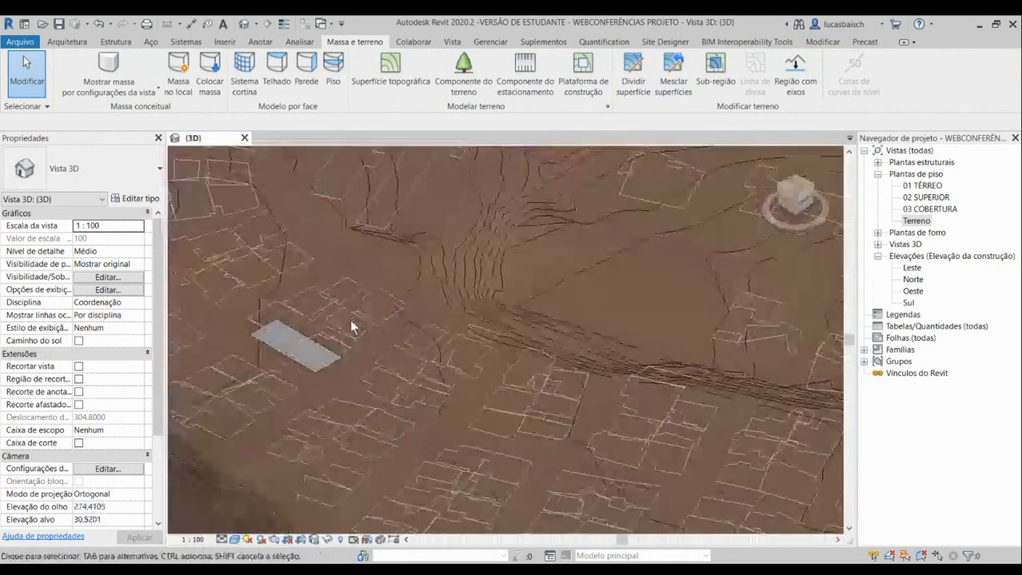